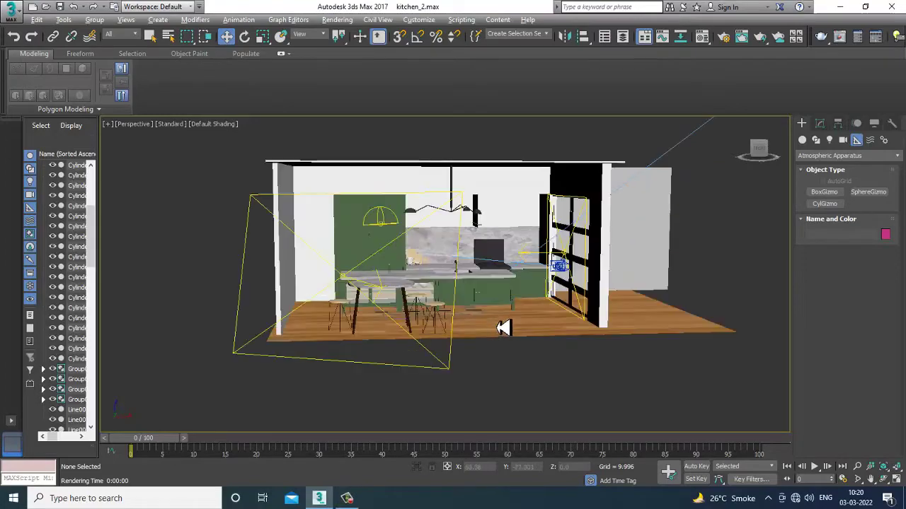
# Examine the kitchen scene from outside the room and up close around the island and dining table
pyautogui.scroll(-3, 501, 328)
pyautogui.scroll(8, 499, 355)
pyautogui.scroll(3, 517, 369)
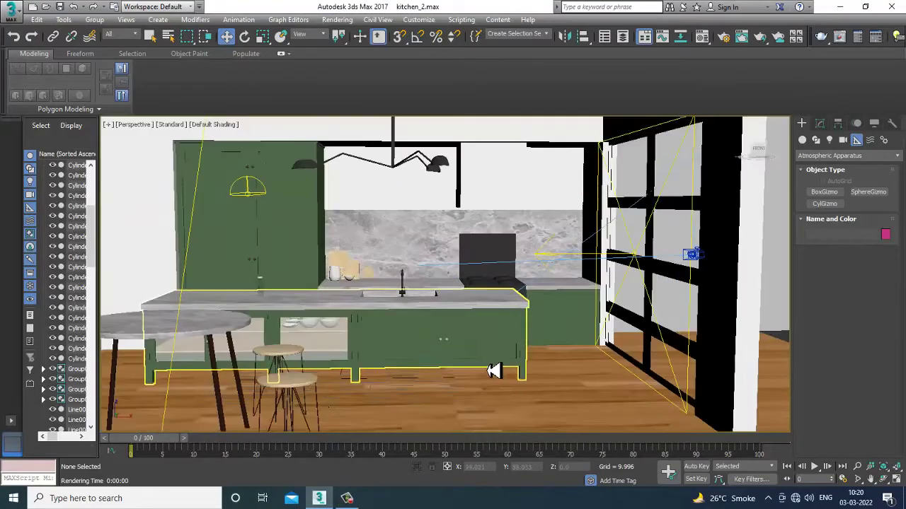
pyautogui.scroll(-3, 546, 370)
pyautogui.scroll(4, 448, 350)
pyautogui.scroll(-6, 517, 366)
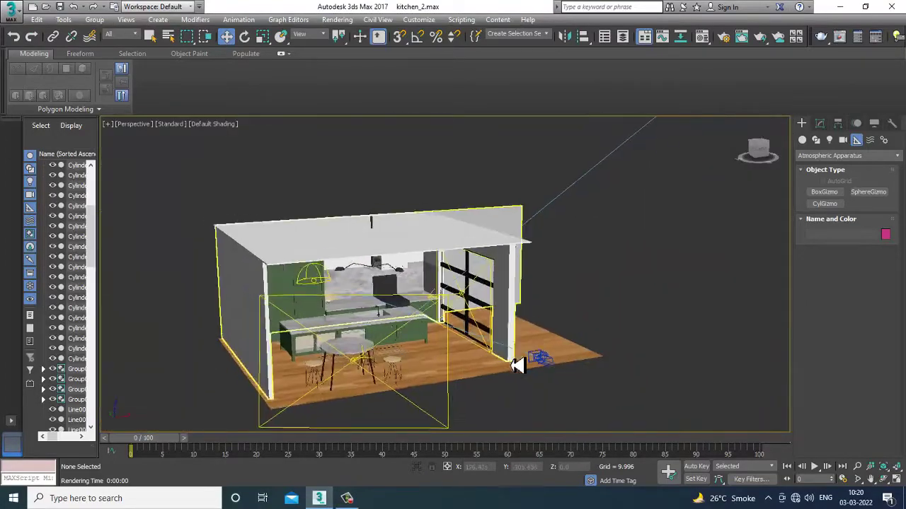
pyautogui.scroll(2, 518, 365)
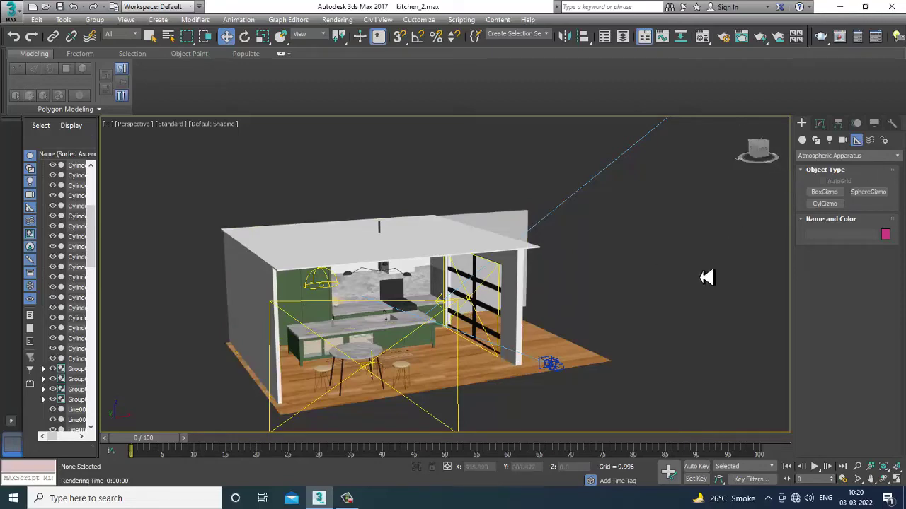
pyautogui.keyDown('alt'); pyautogui.moveTo(705, 279); pyautogui.dragTo(518, 301, button='middle'); pyautogui.keyUp('alt')
pyautogui.scroll(3, 438, 386)
pyautogui.keyDown('alt'); pyautogui.moveTo(431, 357); pyautogui.dragTo(453, 342, button='middle'); pyautogui.keyUp('alt')
pyautogui.scroll(5, 457, 340)
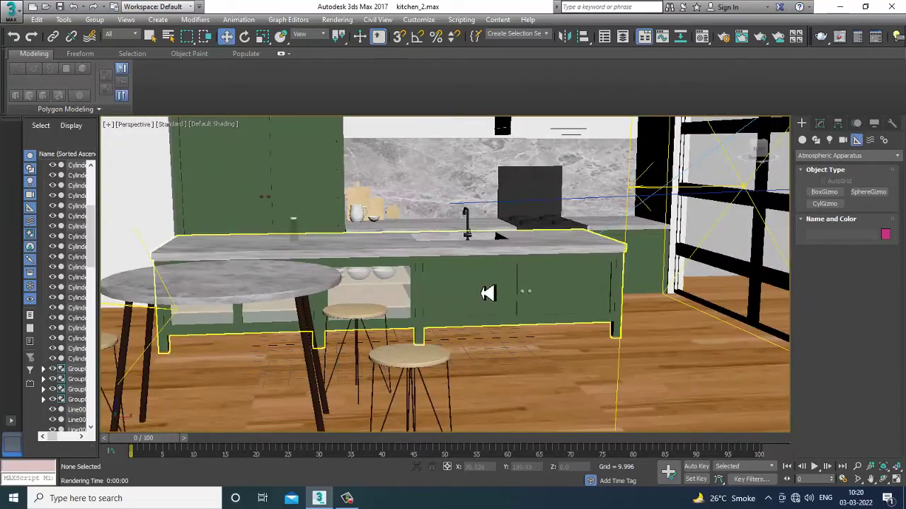
# Select the green kitchen island and open the Slate Material Editor
pyautogui.click(486, 293)
pyautogui.keyDown('alt'); pyautogui.moveTo(487, 293); pyautogui.dragTo(474, 330, button='middle'); pyautogui.keyUp('alt')
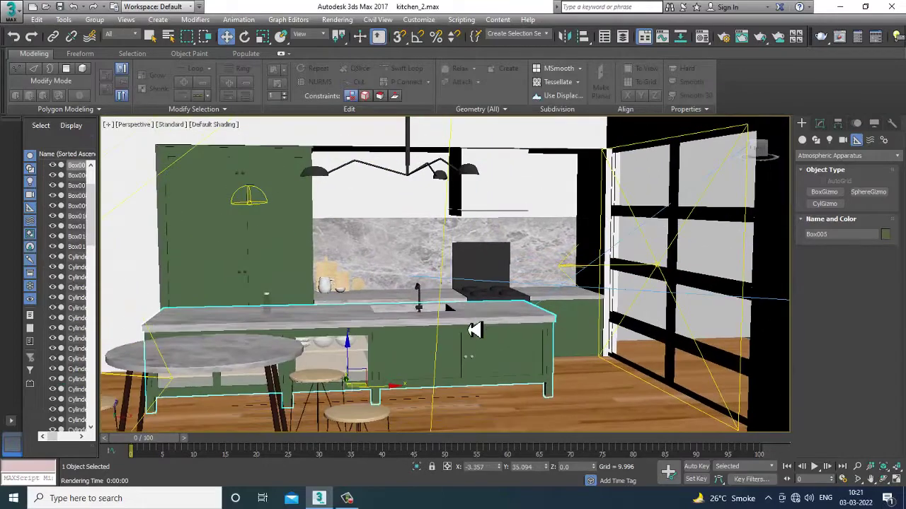
pyautogui.press('m')
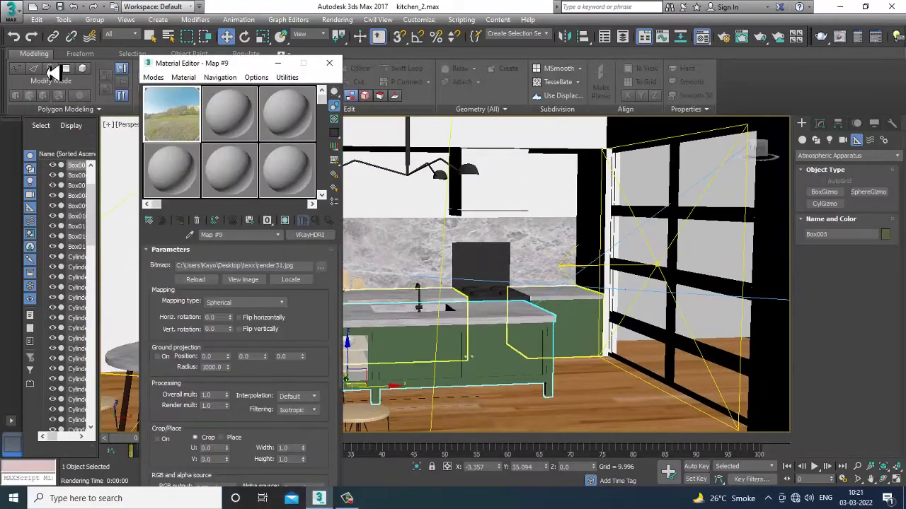
pyautogui.click(153, 78)
pyautogui.click(190, 107)
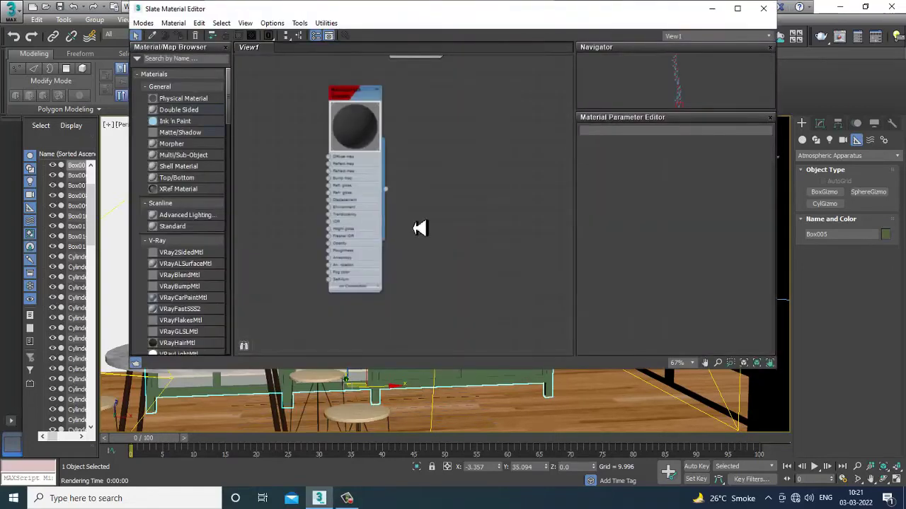
# Set the reflection subdivisions of Material #2 to 16
pyautogui.moveTo(464, 141); pyautogui.dragTo(437, 282, button='middle')
pyautogui.scroll(-5, 419, 165)
pyautogui.scroll(-4, 419, 165)
pyautogui.moveTo(444, 157); pyautogui.dragTo(433, 231, button='middle')
pyautogui.moveTo(423, 99)
pyautogui.mouseDown(button='middle')
pyautogui.moveTo(408, 259)
pyautogui.moveTo(420, 109)
pyautogui.mouseUp(button='middle')
pyautogui.scroll(6, 374, 196)
pyautogui.scroll(4, 412, 188)
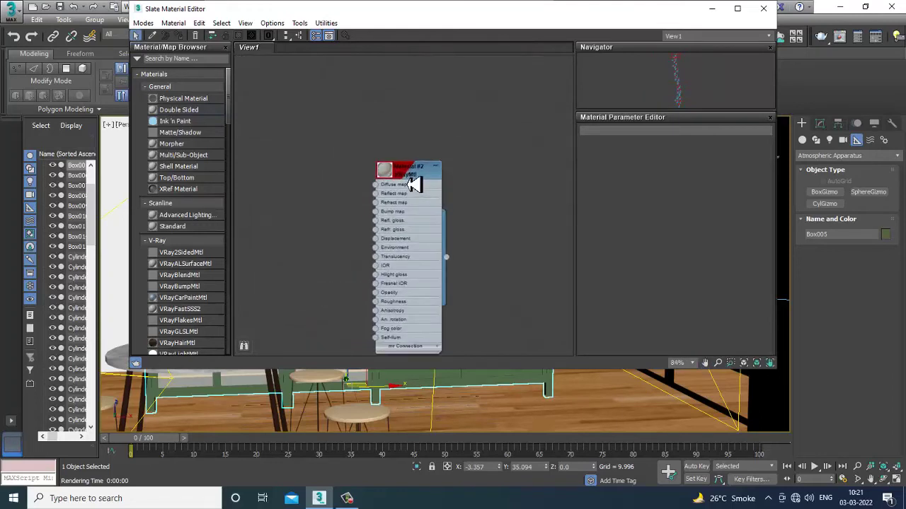
pyautogui.doubleClick(413, 182)
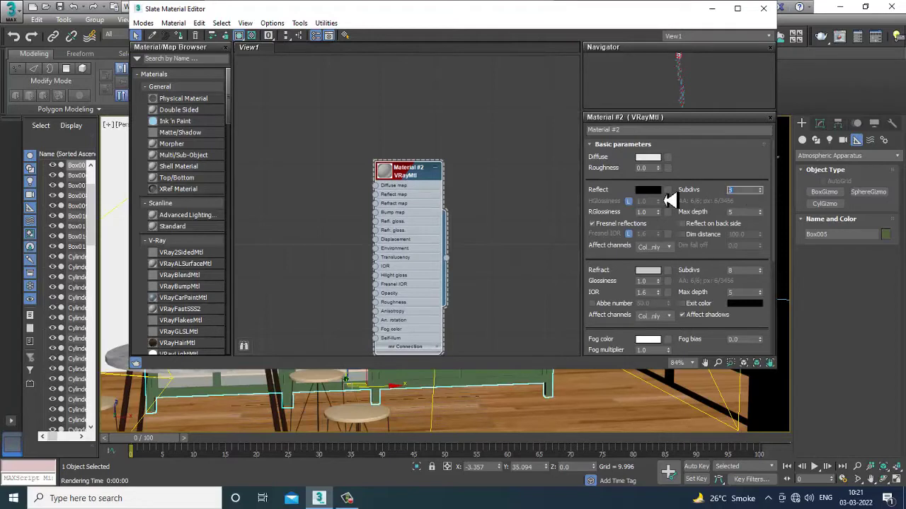
pyautogui.write('16')
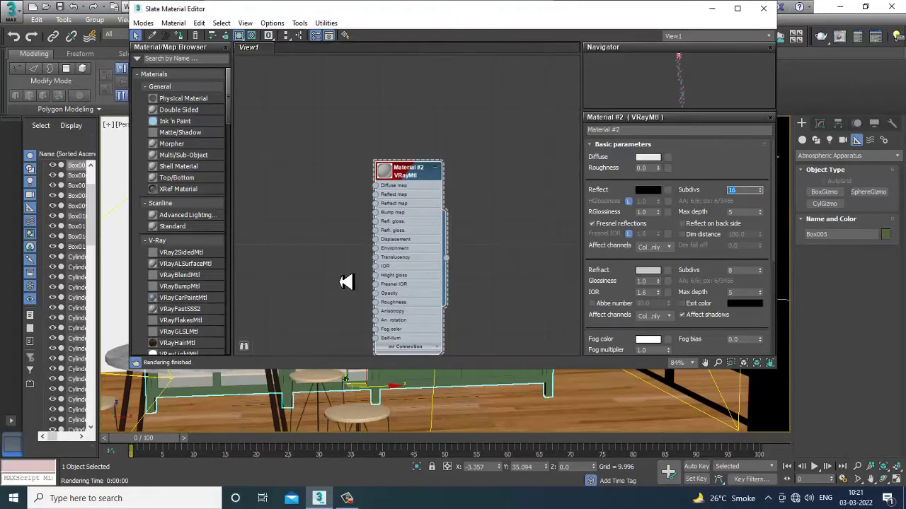
# Edit the reflection subdivisions of the floor material
pyautogui.moveTo(405, 273); pyautogui.dragTo(416, 48, button='middle')
pyautogui.doubleClick(429, 205)
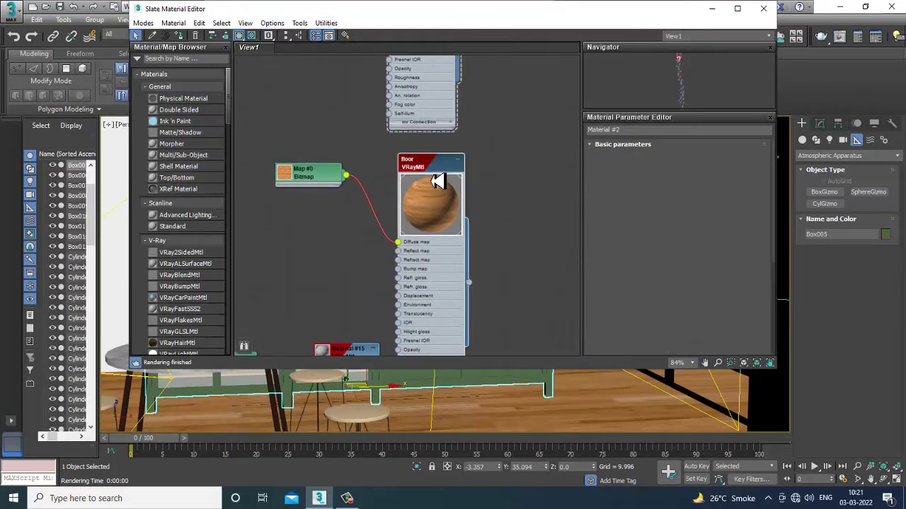
pyautogui.moveTo(746, 192); pyautogui.dragTo(669, 195)
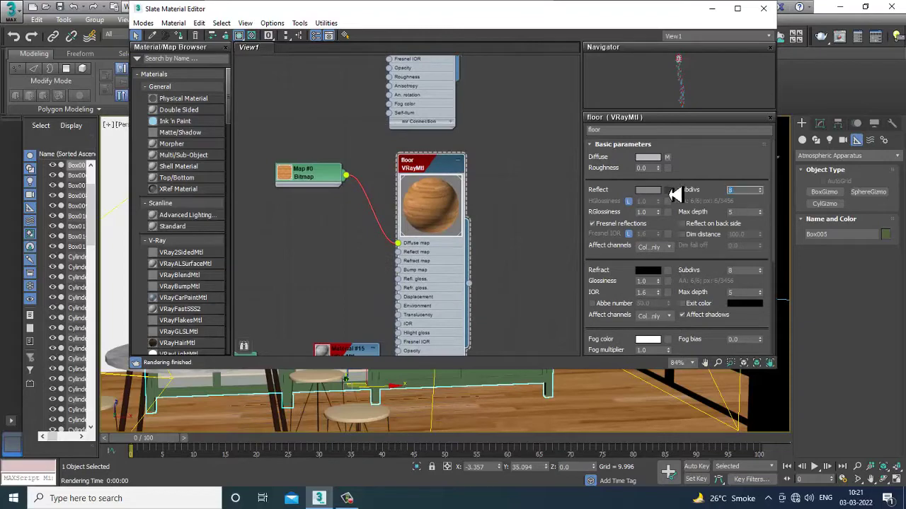
# Set the reflection subdivisions of the copper material to 32
pyautogui.moveTo(445, 232); pyautogui.dragTo(453, 114, button='middle')
pyautogui.moveTo(425, 241); pyautogui.dragTo(422, 102, button='middle')
pyautogui.moveTo(449, 285); pyautogui.dragTo(440, 177, button='middle')
pyautogui.doubleClick(486, 146)
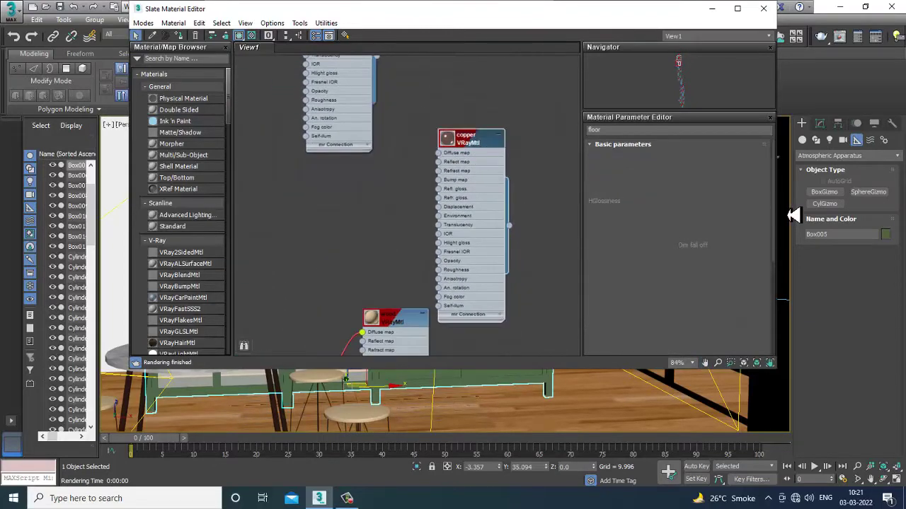
pyautogui.moveTo(749, 191); pyautogui.dragTo(645, 184)
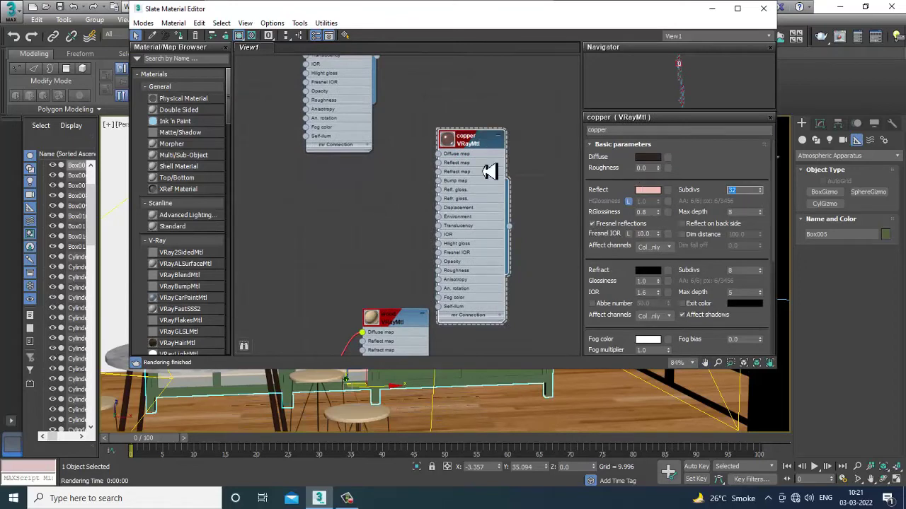
# Set the reflection subdivisions of the wood material to 16
pyautogui.moveTo(403, 322); pyautogui.dragTo(443, 199, button='middle')
pyautogui.doubleClick(438, 195)
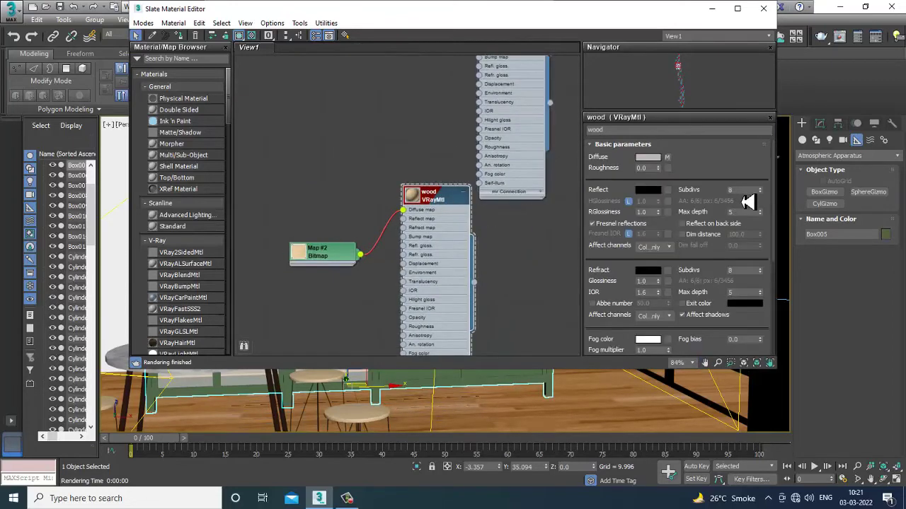
pyautogui.moveTo(745, 193); pyautogui.dragTo(669, 201)
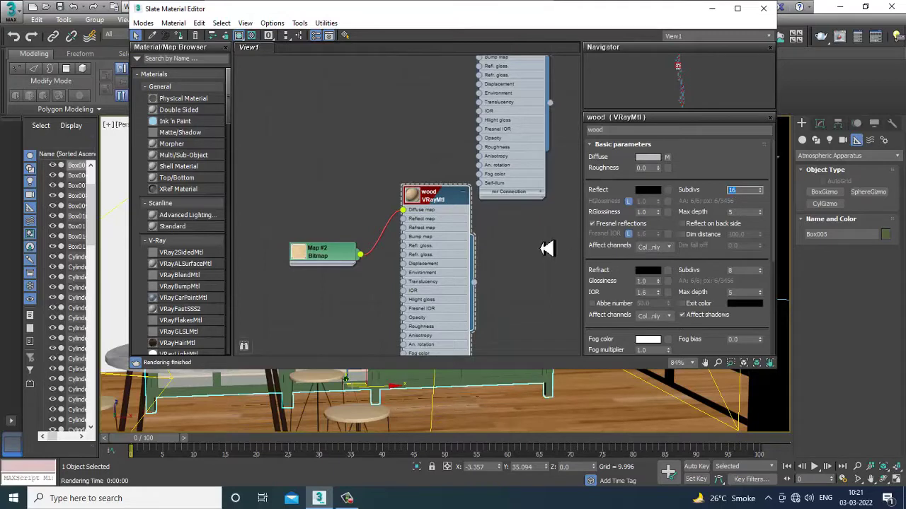
# Set the reflection subdivisions of the wood 2 material to 16
pyautogui.moveTo(447, 243); pyautogui.dragTo(449, 97, button='middle')
pyautogui.moveTo(447, 280); pyautogui.dragTo(435, 177, button='middle')
pyautogui.moveTo(534, 194); pyautogui.dragTo(447, 170, button='middle')
pyautogui.doubleClick(446, 170)
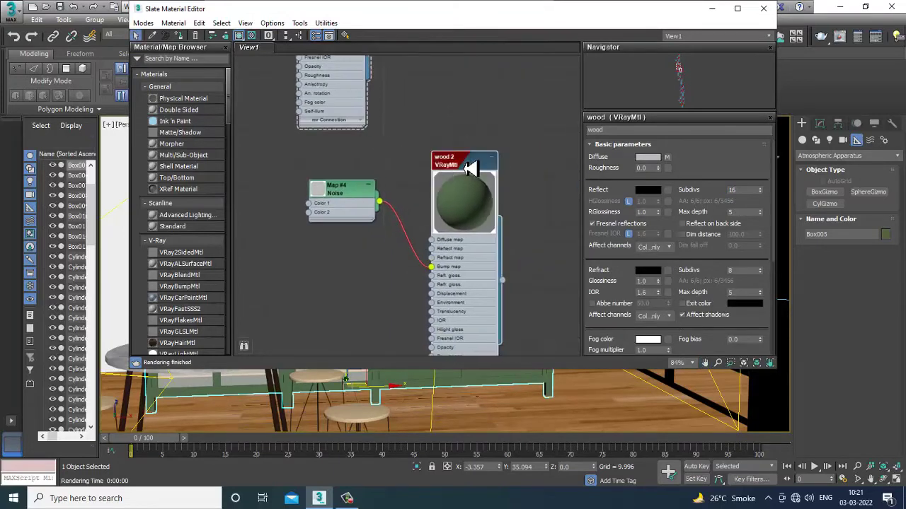
pyautogui.moveTo(750, 193); pyautogui.dragTo(662, 195)
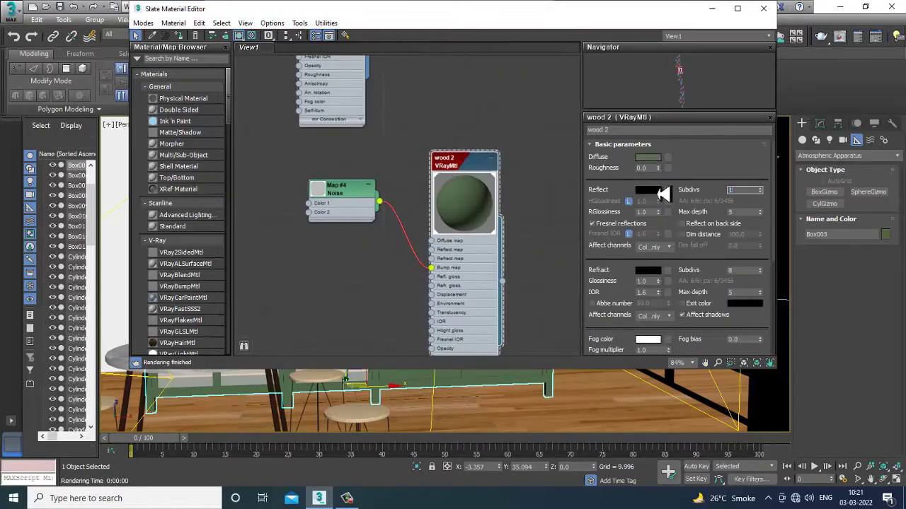
# Set the reflection subdivisions of the marble material and of Material #77 to 16
pyautogui.moveTo(440, 289); pyautogui.dragTo(478, 220, button='middle')
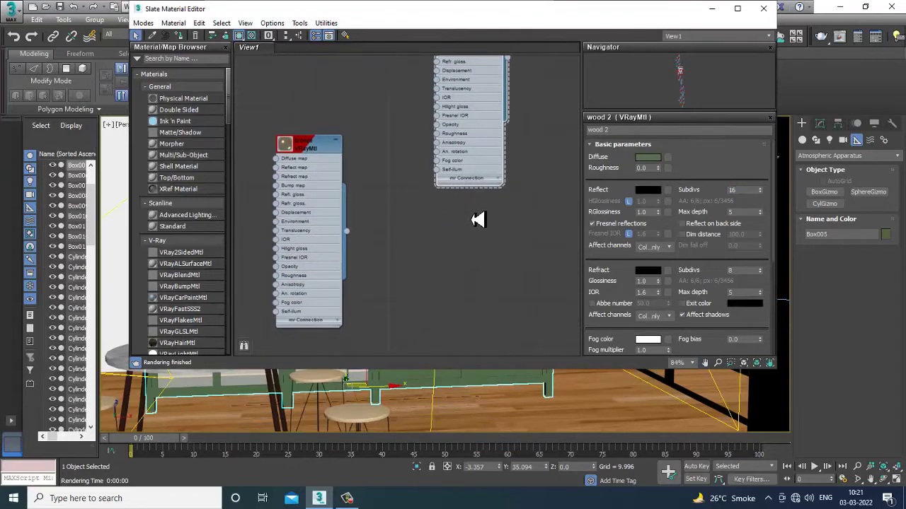
pyautogui.moveTo(457, 264); pyautogui.dragTo(463, 135, button='middle')
pyautogui.moveTo(468, 232); pyautogui.dragTo(452, 159, button='middle')
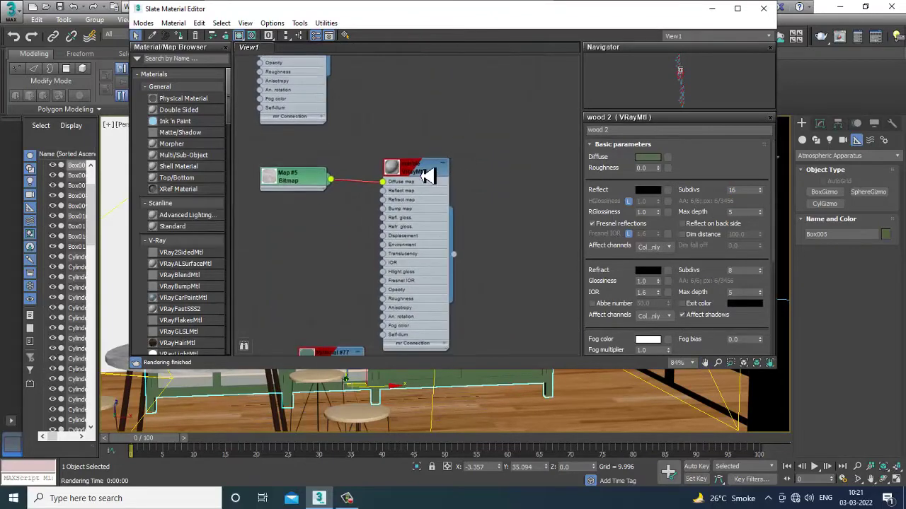
pyautogui.doubleClick(427, 176)
pyautogui.moveTo(748, 192); pyautogui.dragTo(704, 188)
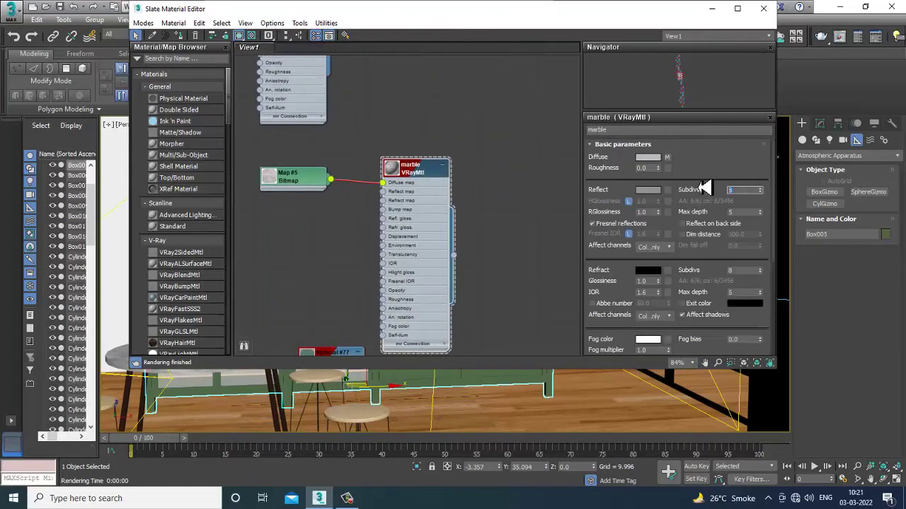
pyautogui.moveTo(475, 243); pyautogui.dragTo(461, 106, button='middle')
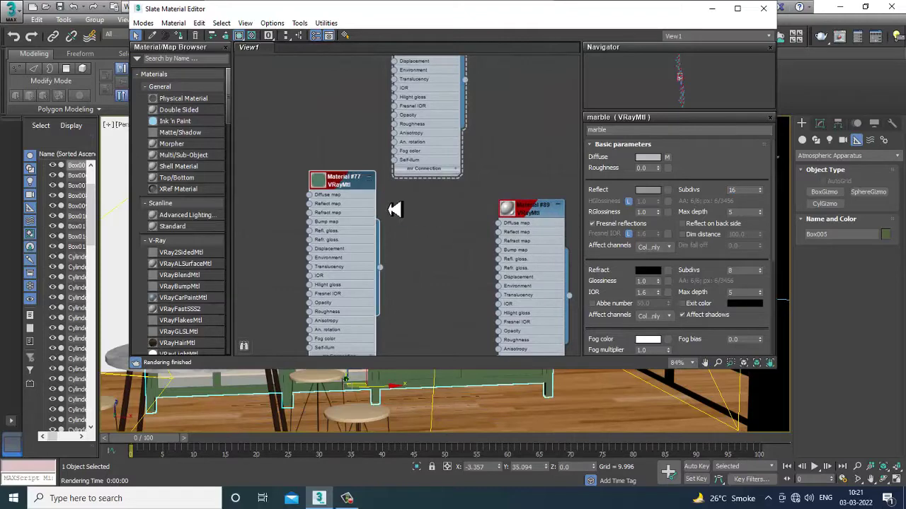
pyautogui.doubleClick(347, 191)
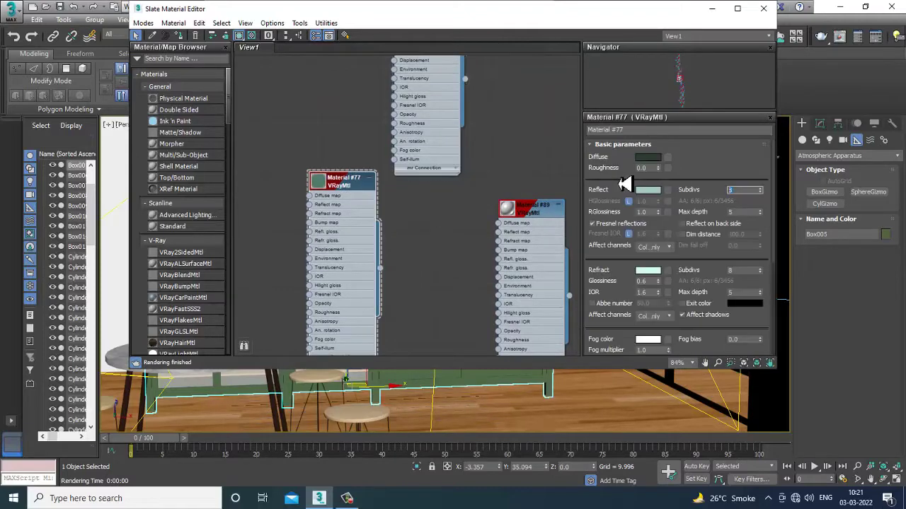
# Edit the reflection subdivisions of the wall tex material and minimize the Slate Material Editor
pyautogui.moveTo(428, 291); pyautogui.dragTo(418, 168, button='middle')
pyautogui.moveTo(443, 274); pyautogui.dragTo(434, 155, button='middle')
pyautogui.moveTo(506, 299); pyautogui.dragTo(492, 257, button='middle')
pyautogui.doubleClick(460, 171)
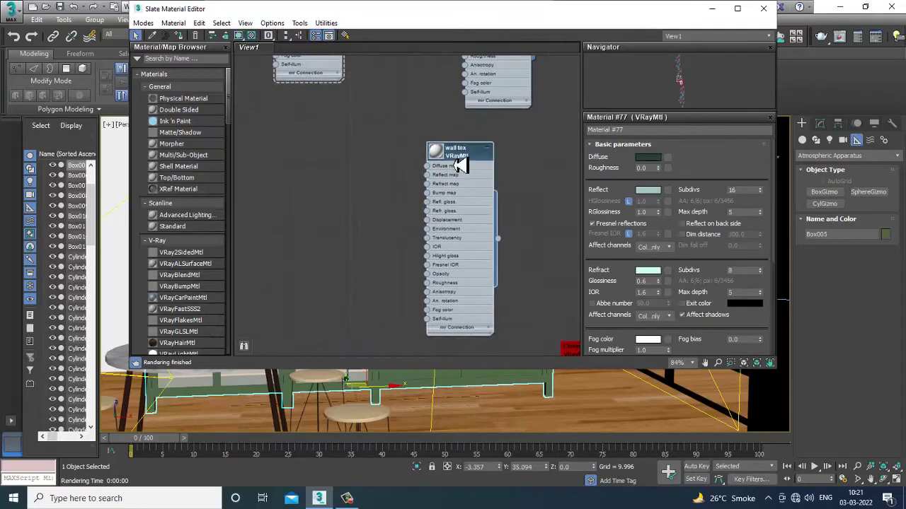
pyautogui.doubleClick(740, 189)
pyautogui.write('3')
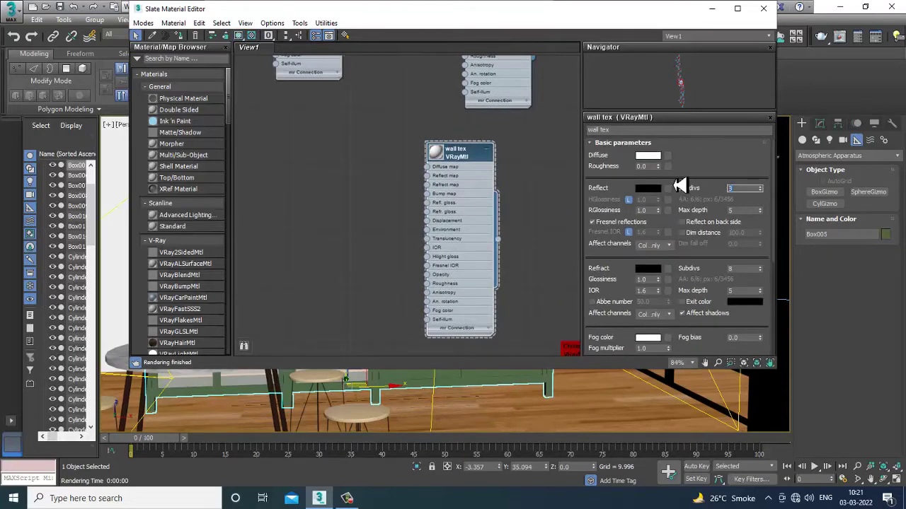
pyautogui.click(712, 8)
# Create a BoxGizmo atmospheric helper enclosing the kitchen room, about 246 long, 351 wide and 175 high
pyautogui.click(600, 192)
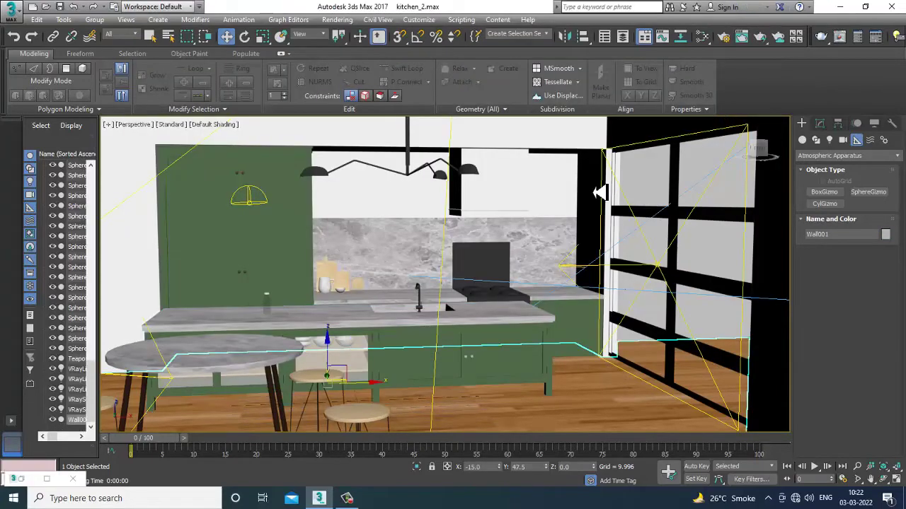
pyautogui.scroll(-10, 607, 235)
pyautogui.keyDown('alt'); pyautogui.moveTo(607, 236); pyautogui.dragTo(559, 250, button='middle'); pyautogui.keyUp('alt')
pyautogui.scroll(15, 559, 250)
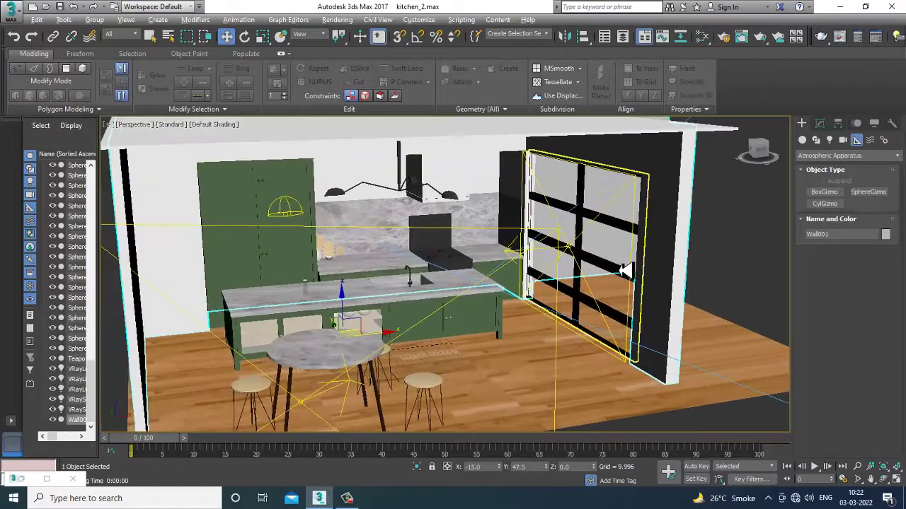
pyautogui.keyDown('alt'); pyautogui.moveTo(593, 268); pyautogui.dragTo(602, 259, button='middle'); pyautogui.keyUp('alt')
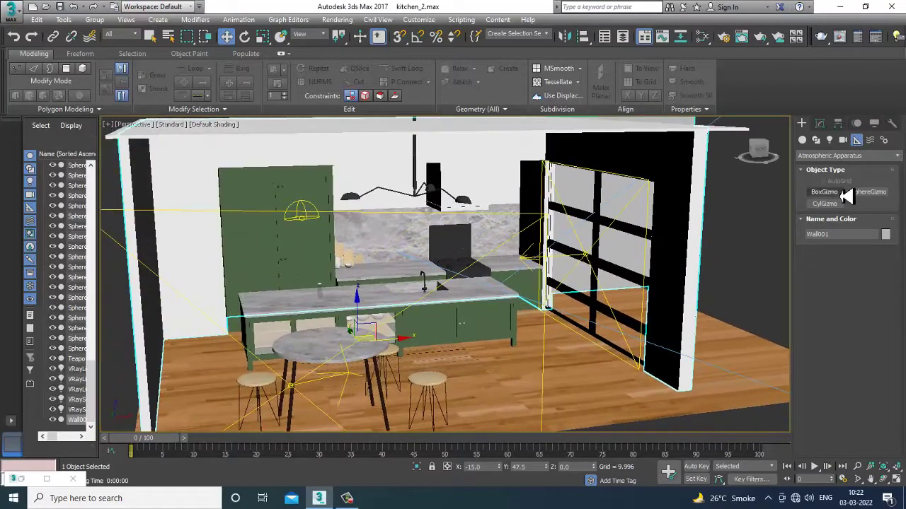
pyautogui.click(802, 141)
pyautogui.click(857, 141)
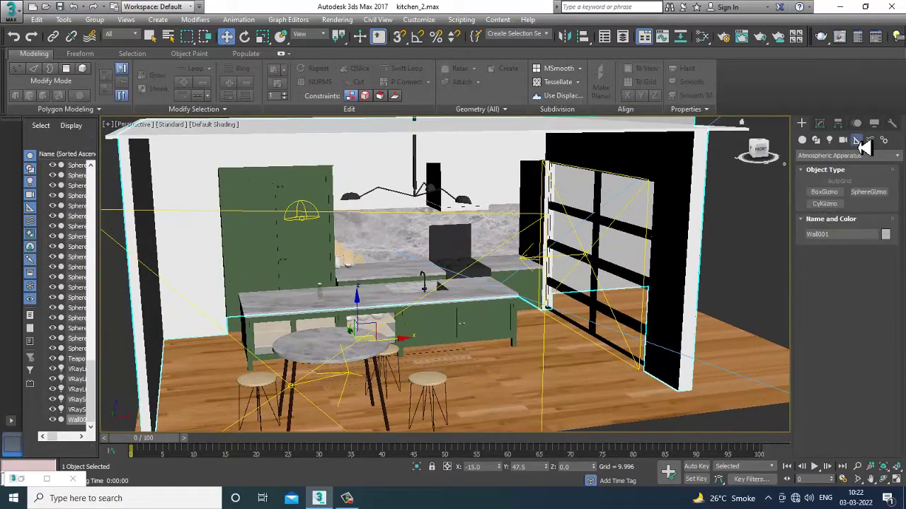
pyautogui.click(839, 194)
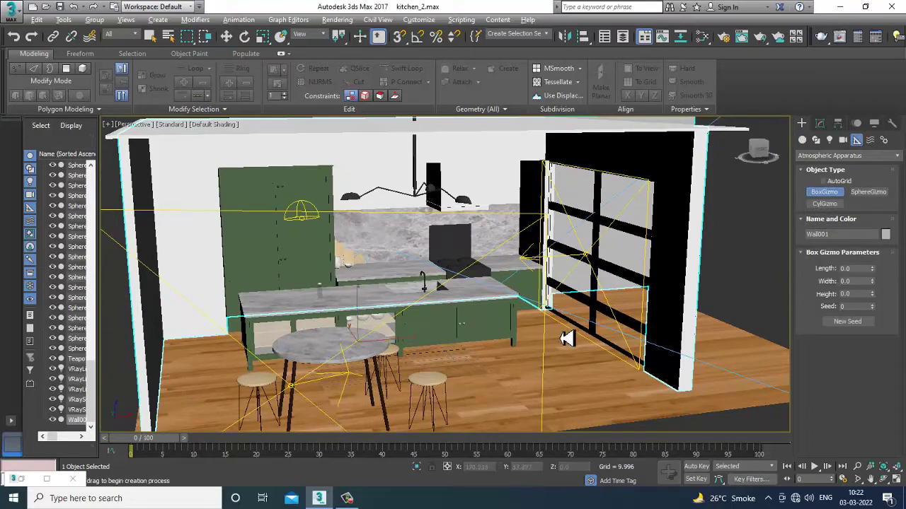
pyautogui.keyDown('alt'); pyautogui.moveTo(572, 340); pyautogui.dragTo(563, 268, button='middle'); pyautogui.keyUp('alt')
pyautogui.scroll(-5, 562, 269)
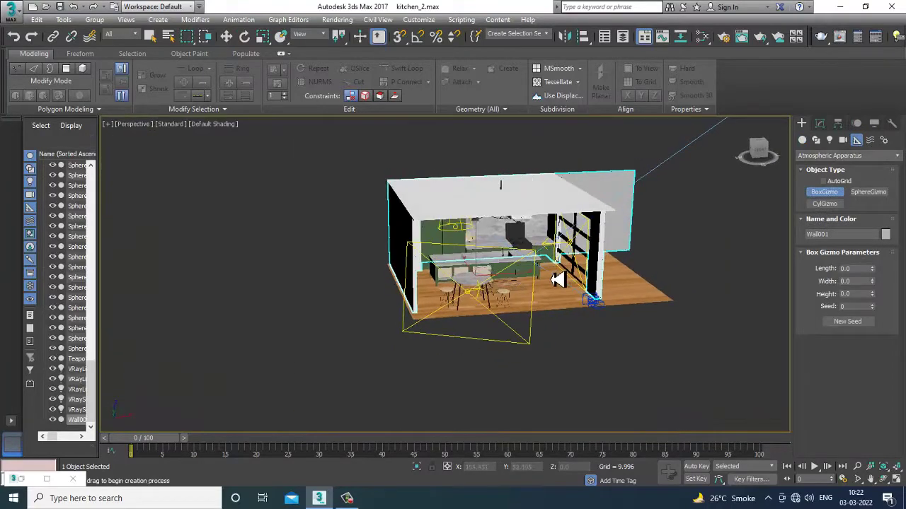
pyautogui.moveTo(559, 270); pyautogui.dragTo(439, 317)
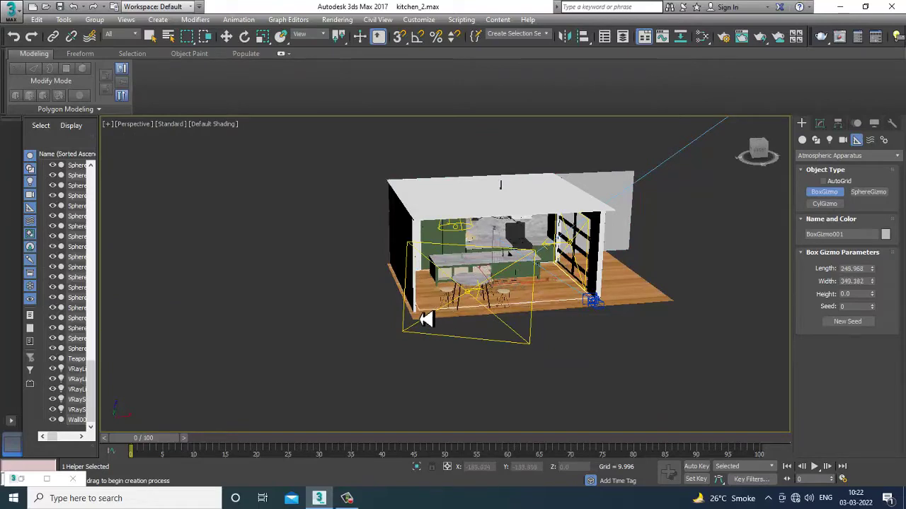
pyautogui.click(426, 267)
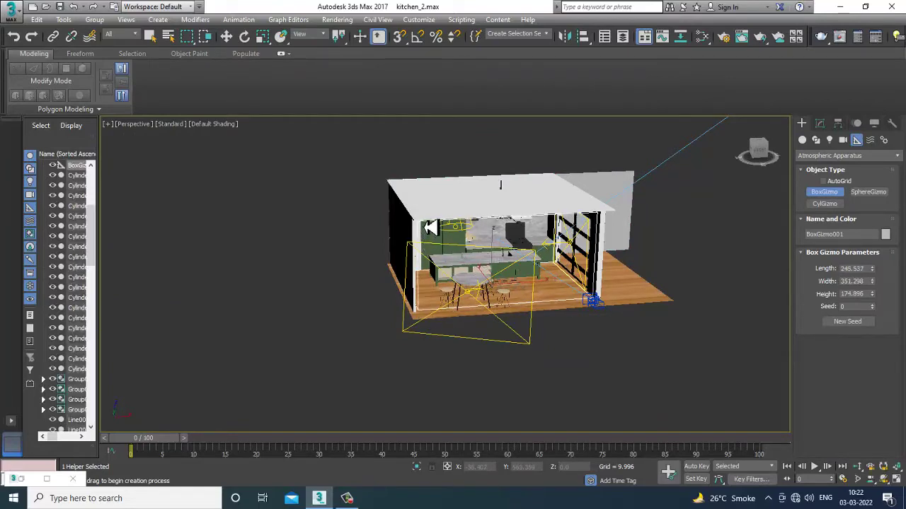
pyautogui.keyDown('alt'); pyautogui.moveTo(596, 281); pyautogui.dragTo(627, 288, button='middle'); pyautogui.keyUp('alt')
pyautogui.scroll(3, 587, 259)
pyautogui.rightClick(604, 293)
# In the environment settings, delete both existing VRayEnvironmentFog effects and add a new VRayEnvironmentFog atmosphere effect
pyautogui.click(339, 20)
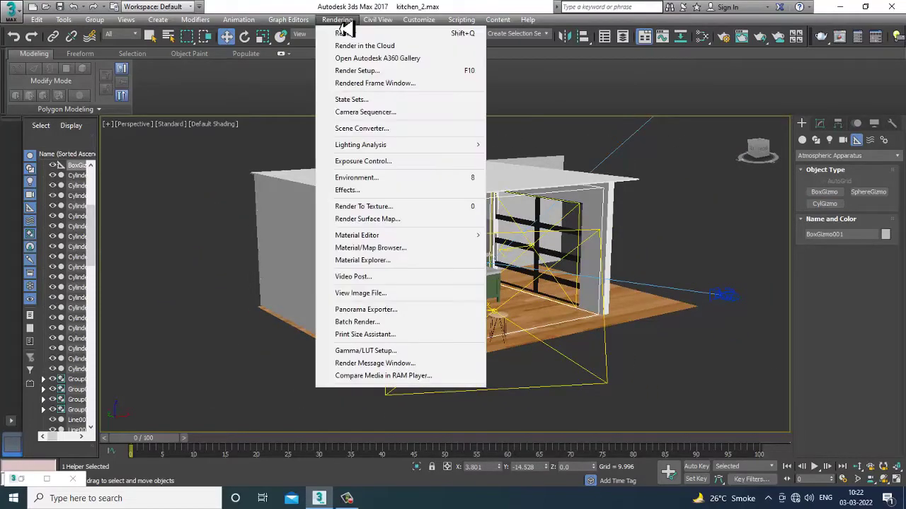
pyautogui.click(410, 178)
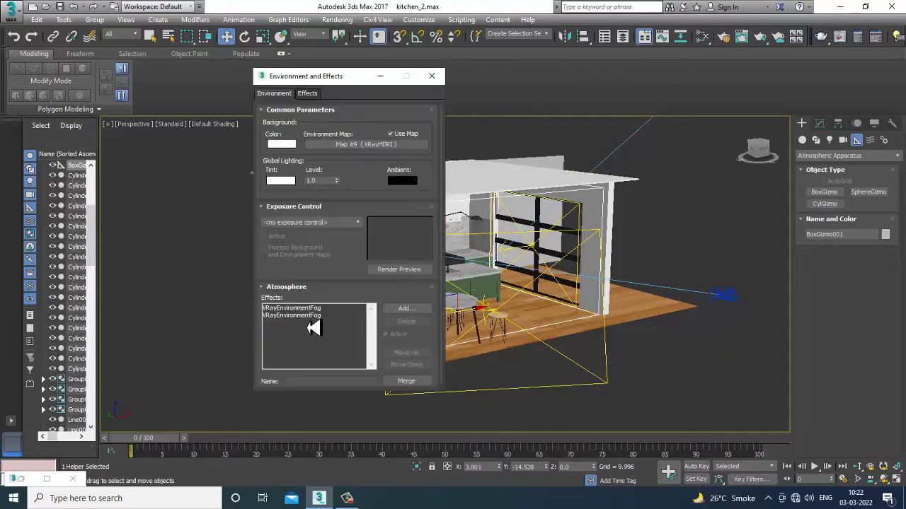
pyautogui.click(307, 309)
pyautogui.click(312, 316)
pyautogui.click(406, 321)
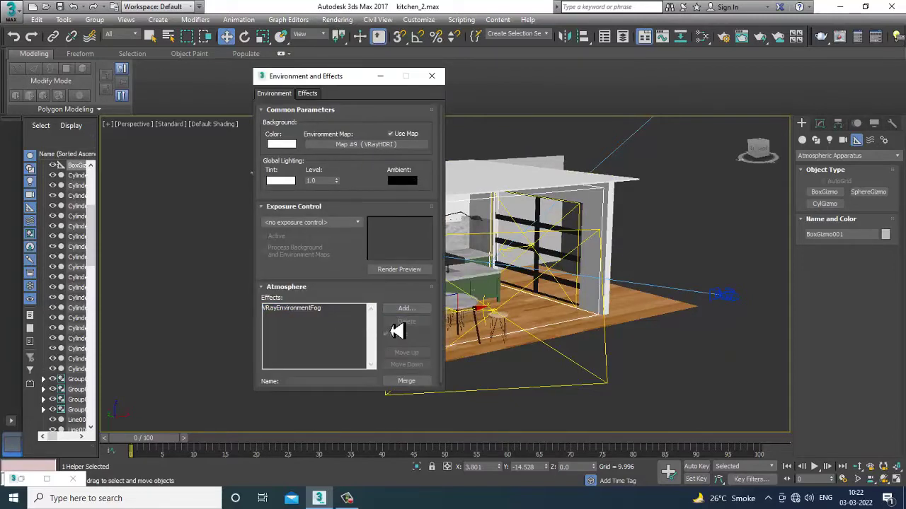
pyautogui.click(406, 321)
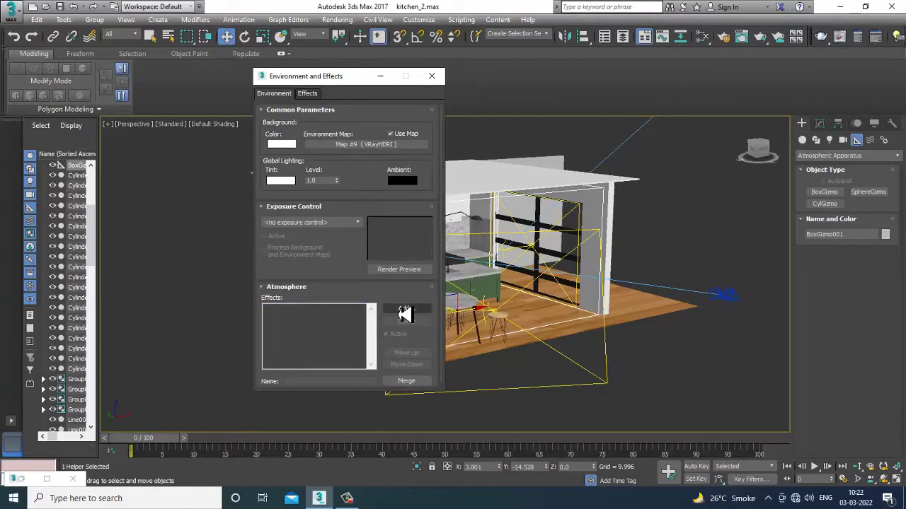
pyautogui.click(405, 310)
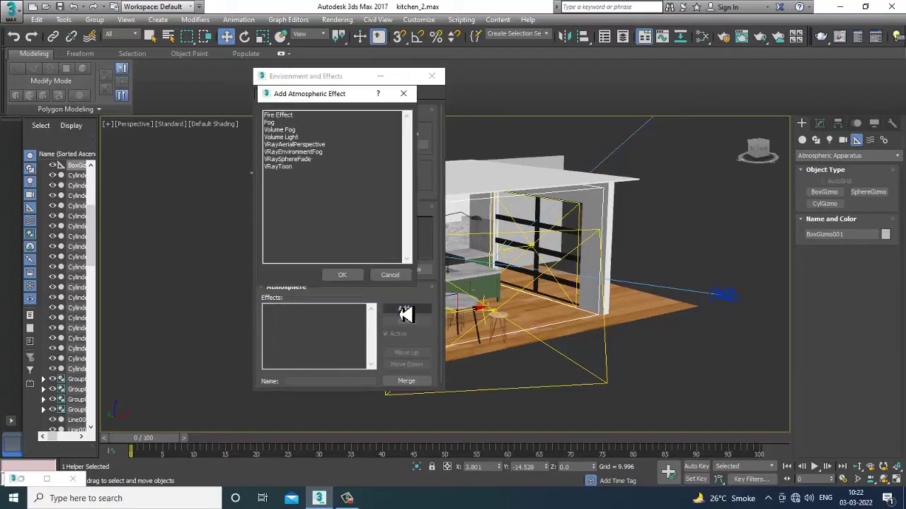
pyautogui.doubleClick(312, 152)
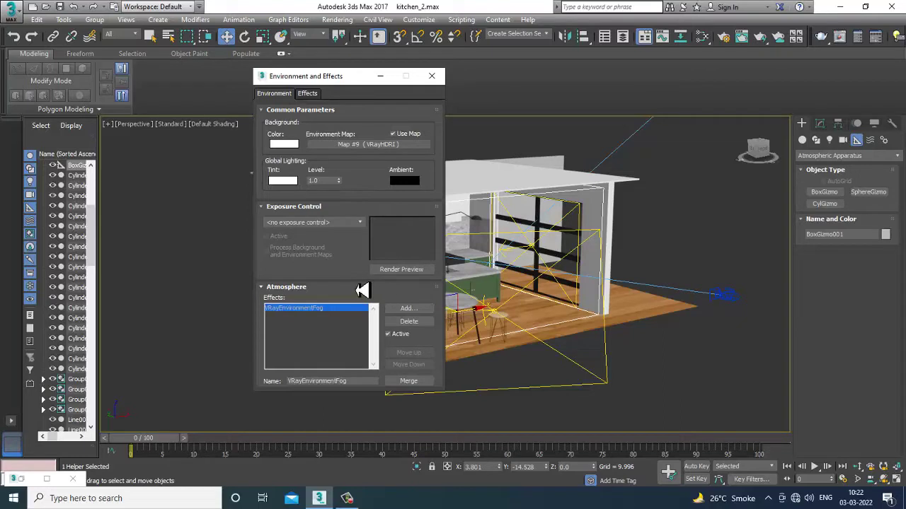
# Set the fog color to a light beige and the fog distance to 2500
pyautogui.moveTo(359, 277); pyautogui.dragTo(347, 82)
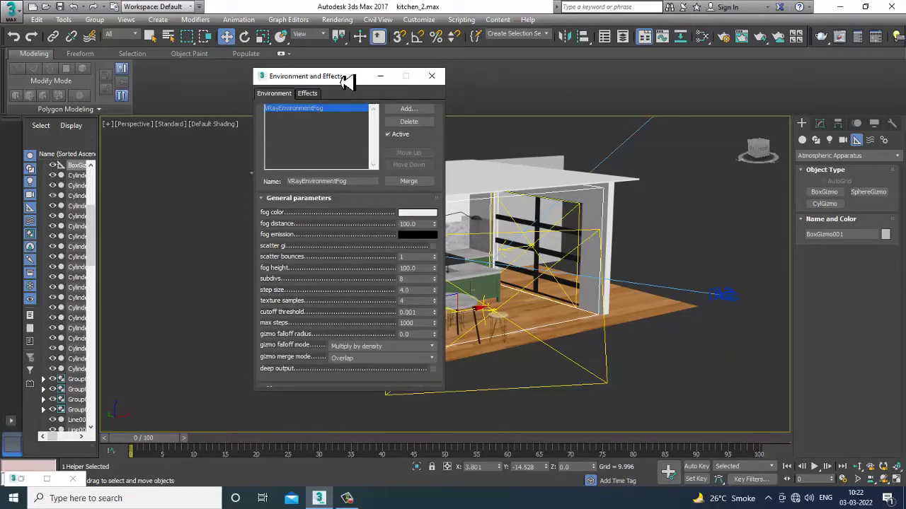
pyautogui.click(427, 219)
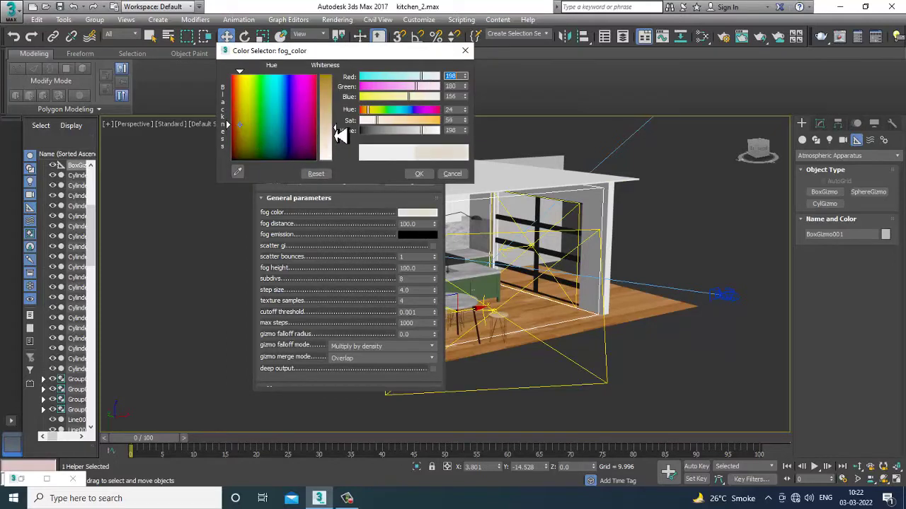
pyautogui.click(422, 174)
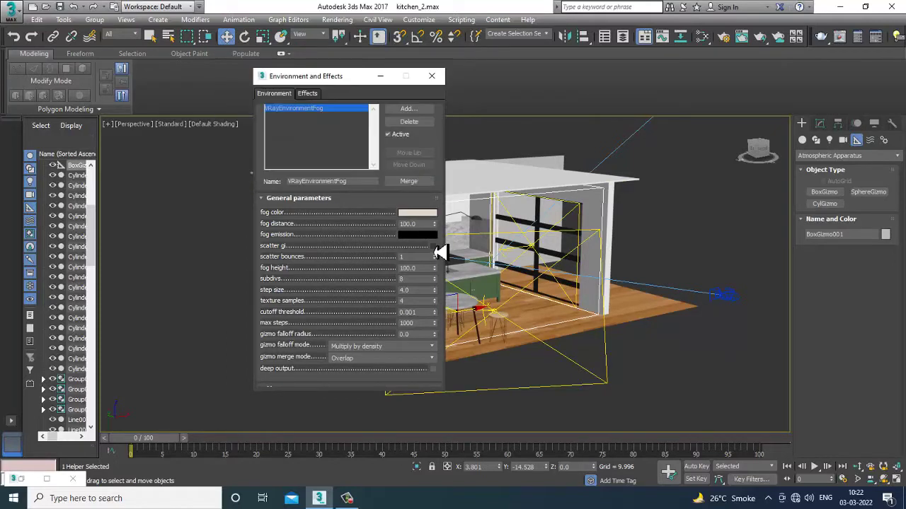
pyautogui.click(416, 223)
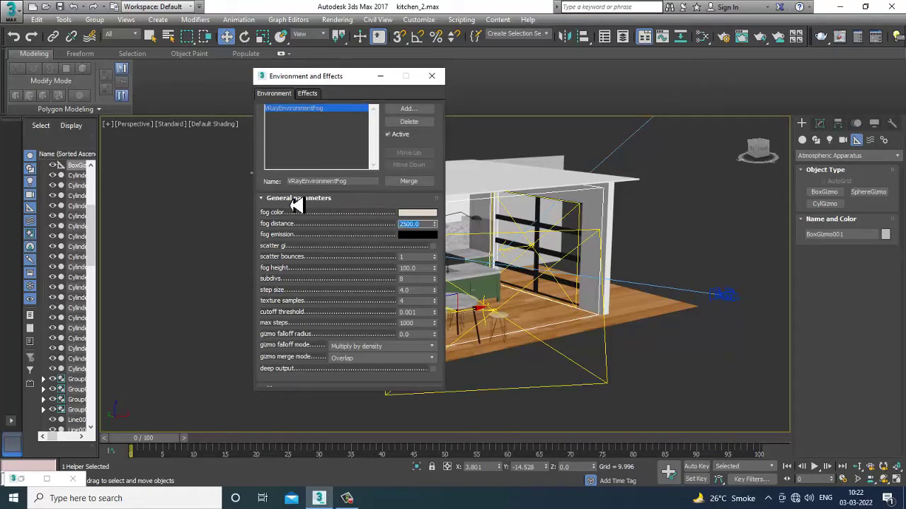
# Set the fog's scatter bounces to 2, fog height to 500, subdivs to 24 and step size to 5
pyautogui.press('Tab')
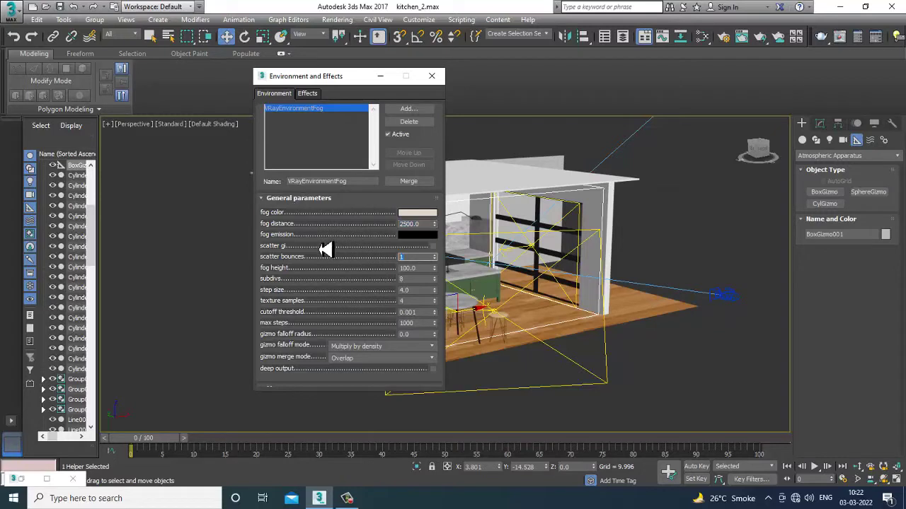
pyautogui.write('2')
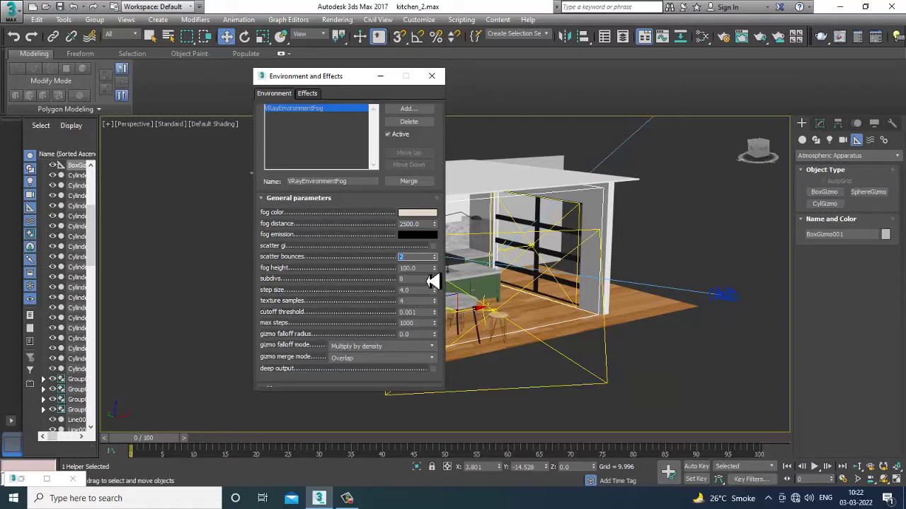
pyautogui.press('Tab')
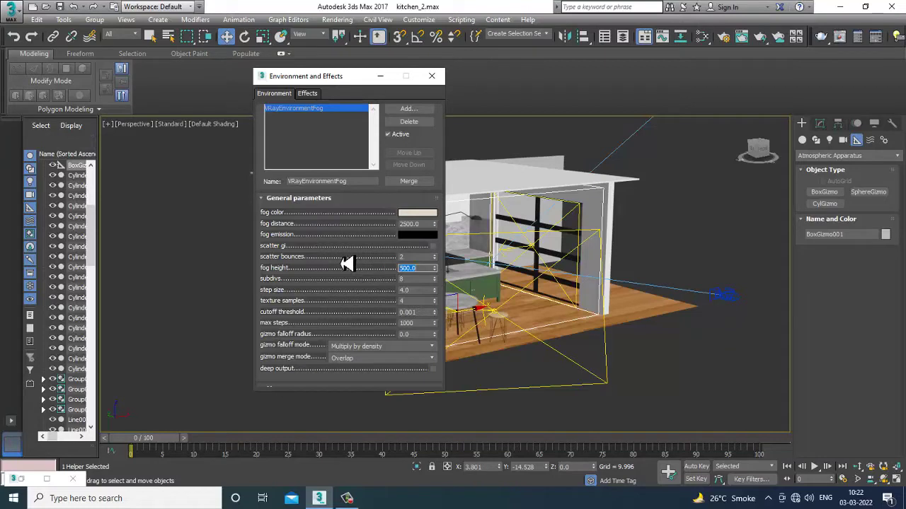
pyautogui.press('Tab')
pyautogui.write('3')
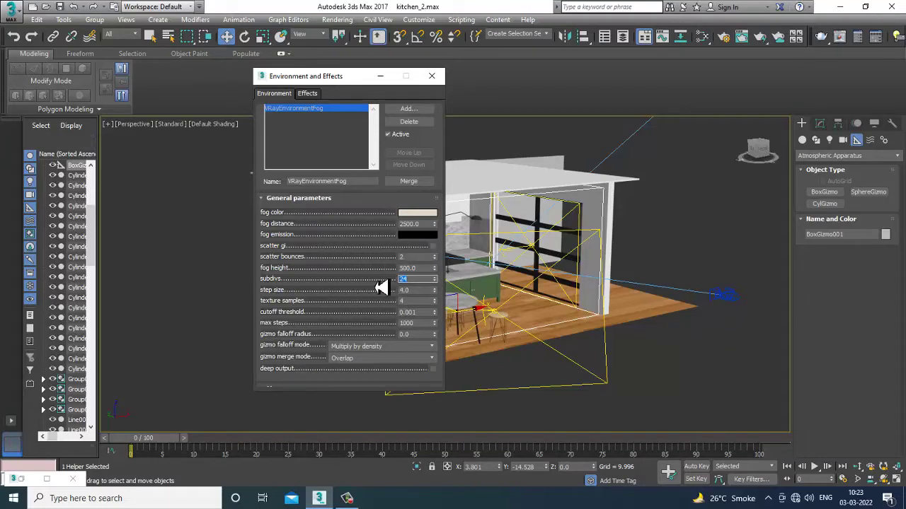
pyautogui.press('Tab')
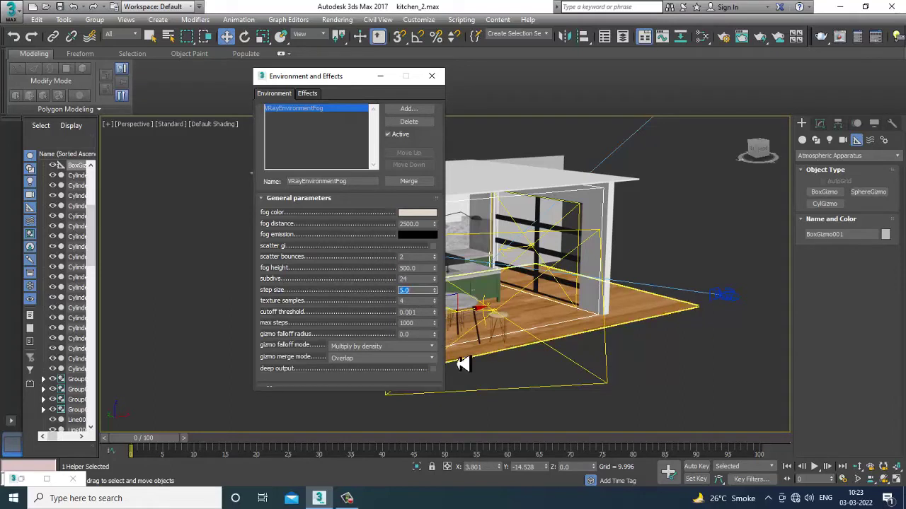
pyautogui.scroll(-5, 315, 223)
pyautogui.scroll(-2, 315, 223)
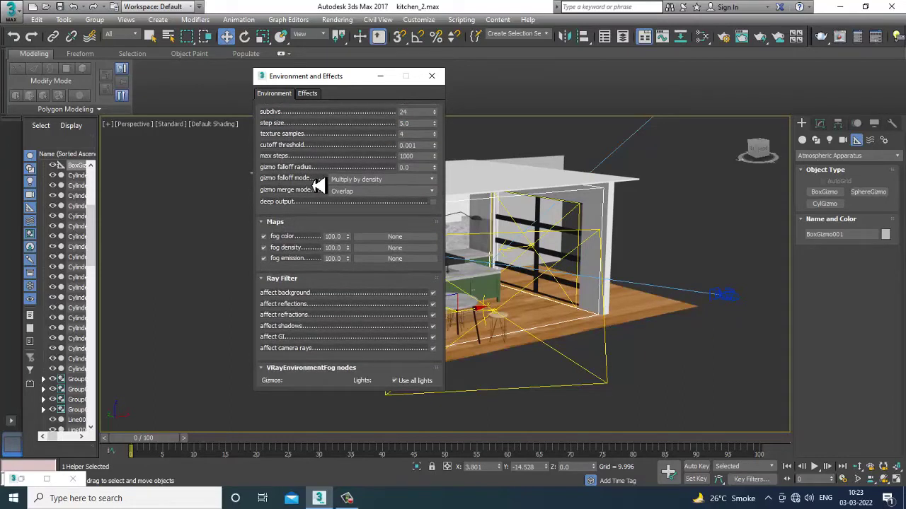
pyautogui.moveTo(324, 258); pyautogui.dragTo(323, 164)
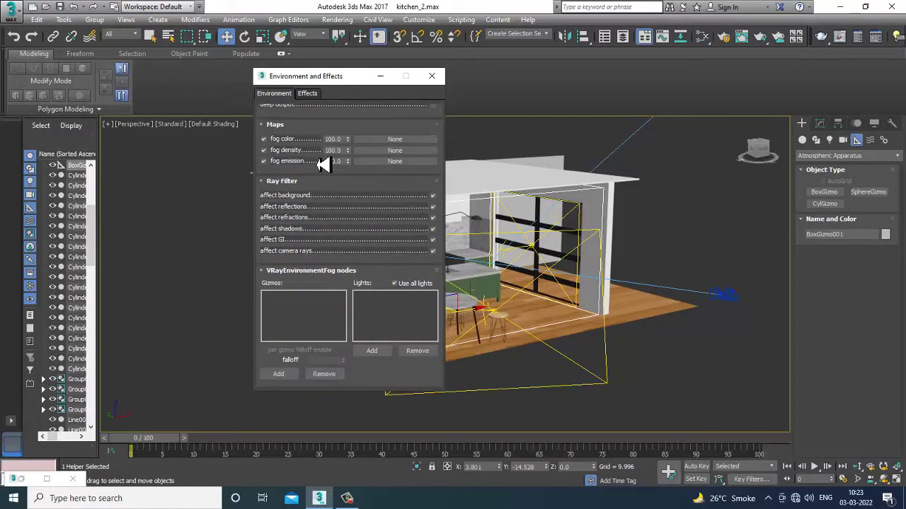
pyautogui.click(291, 376)
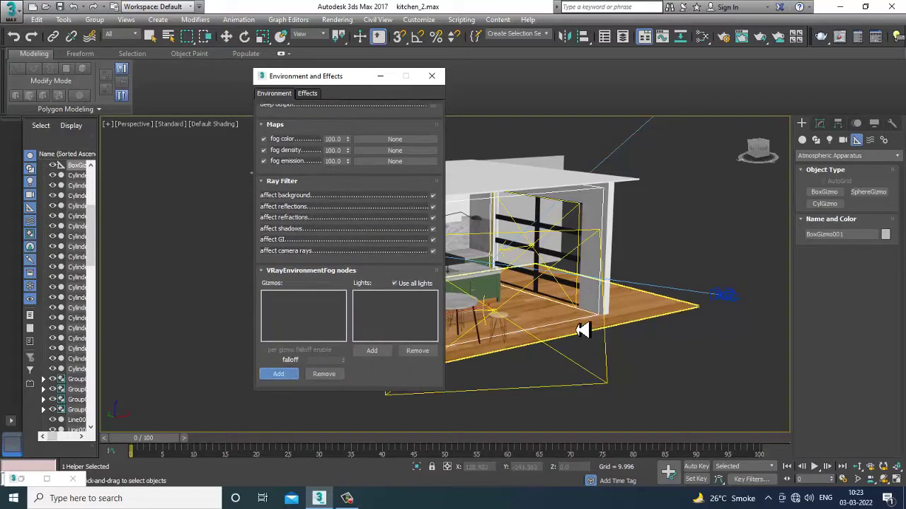
pyautogui.click(582, 329)
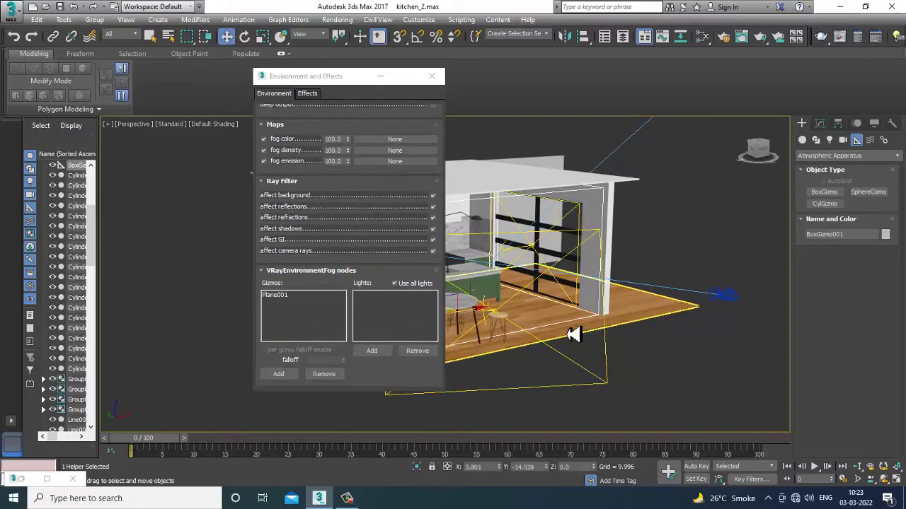
pyautogui.click(285, 305)
pyautogui.click(323, 374)
# Assign BoxGizmo001 as the fog's gizmo and VRaySun001 as its light by picking them in the scene
pyautogui.click(278, 373)
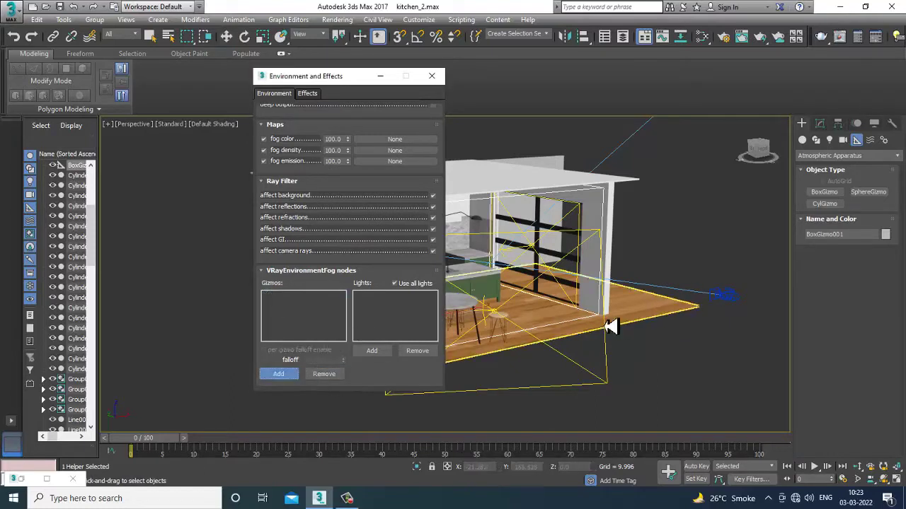
pyautogui.click(583, 329)
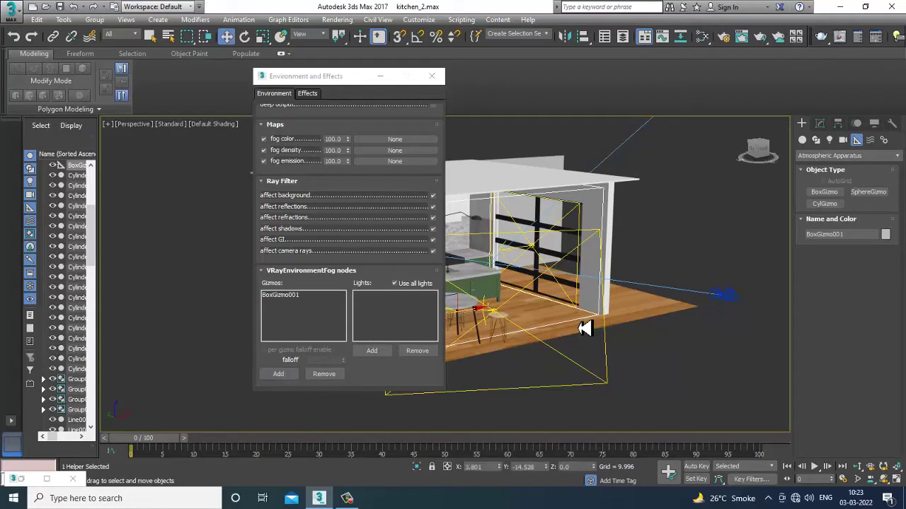
pyautogui.click(371, 351)
pyautogui.scroll(-10, 475, 304)
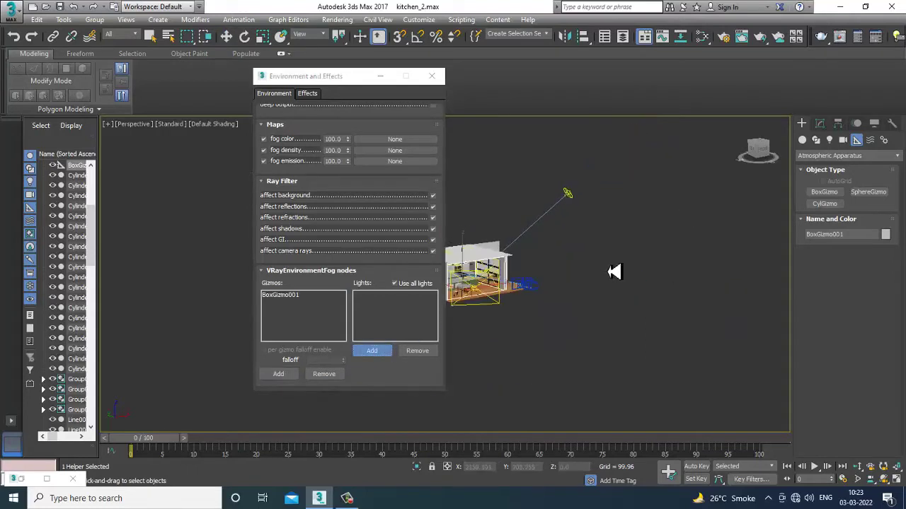
pyautogui.click(520, 239)
# Start a test render from the PhysCamera001 view, cancel it and close the frame buffer
pyautogui.scroll(6, 643, 261)
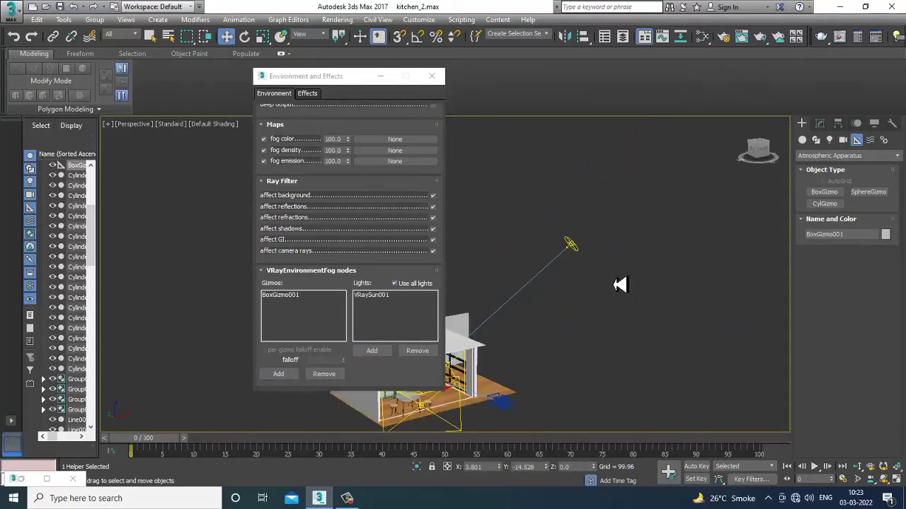
pyautogui.scroll(2, 637, 283)
pyautogui.press('c')
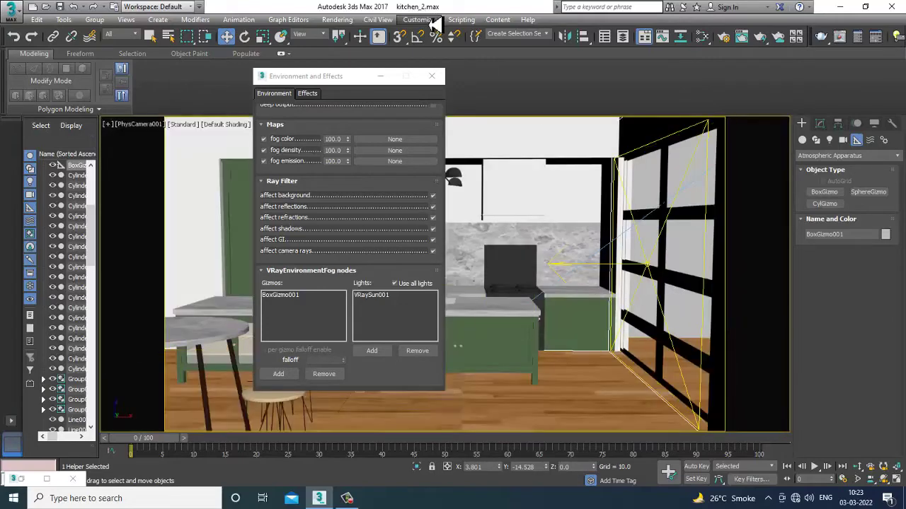
pyautogui.click(345, 21)
pyautogui.click(360, 38)
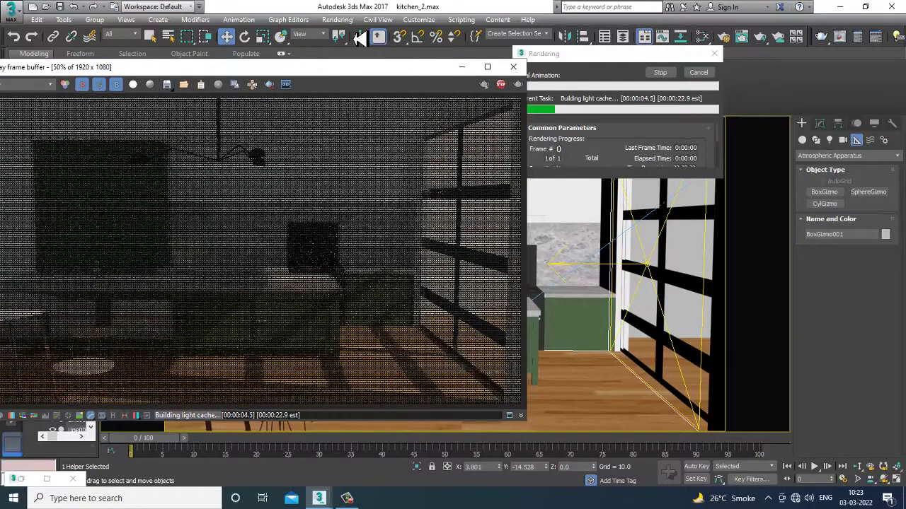
pyautogui.click(499, 87)
pyautogui.click(514, 70)
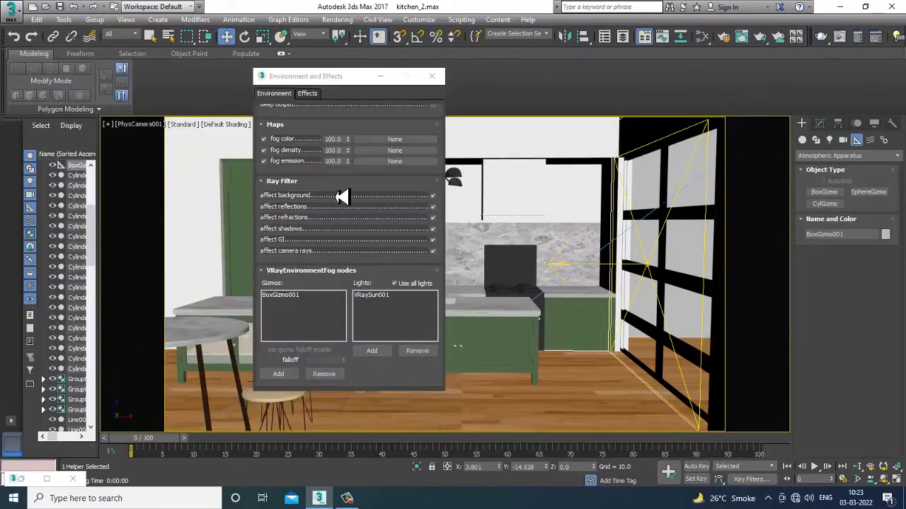
# Turn off affect GI for the fog and run another test render, cancelling it and closing the frame buffer
pyautogui.scroll(2, 274, 267)
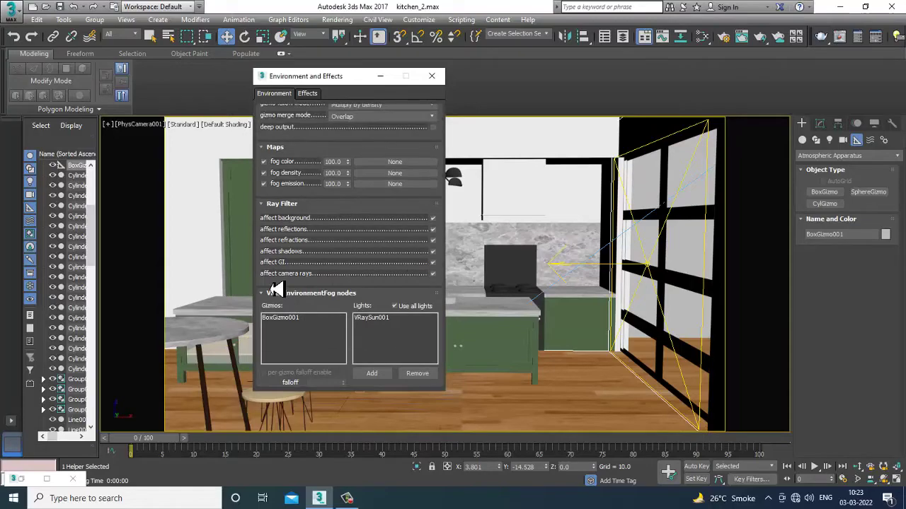
pyautogui.click(336, 19)
pyautogui.click(347, 29)
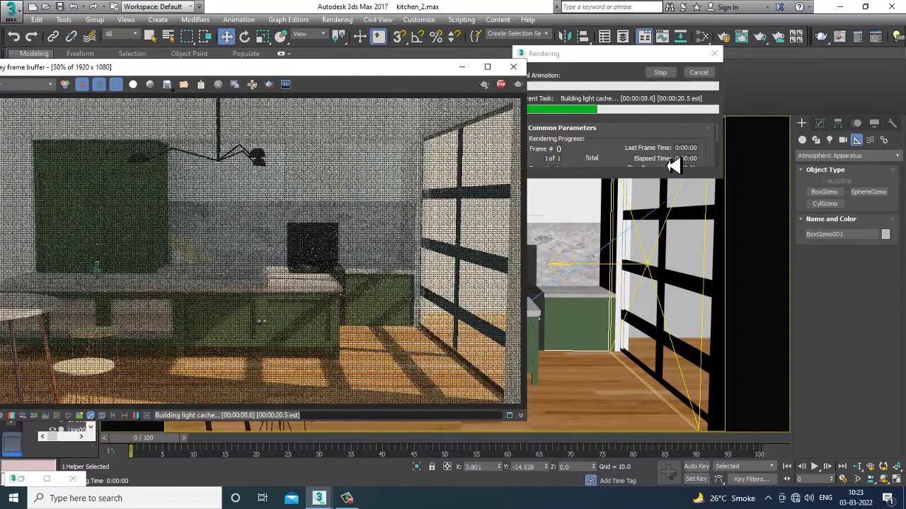
pyautogui.press('Escape')
pyautogui.click(513, 68)
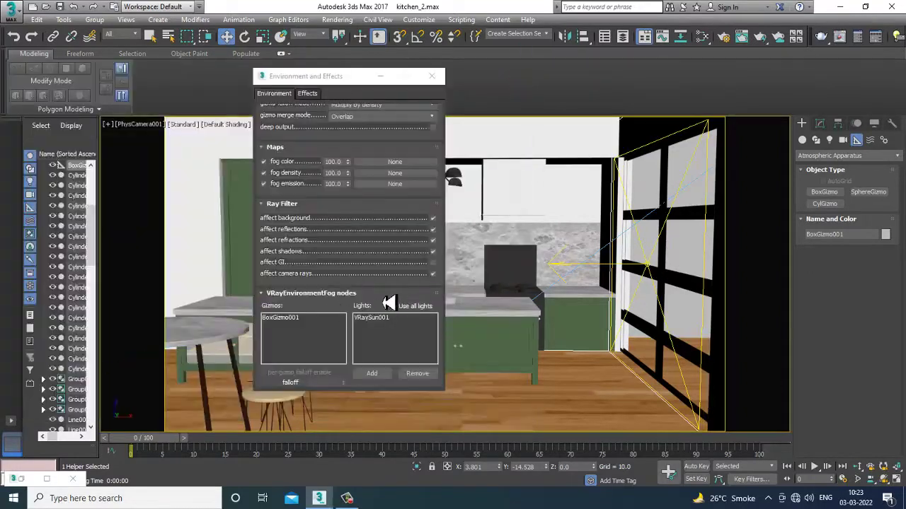
# Review the environment fog's general parameters, maps, ray filter, and assigned gizmo and light
pyautogui.moveTo(326, 203); pyautogui.dragTo(335, 385)
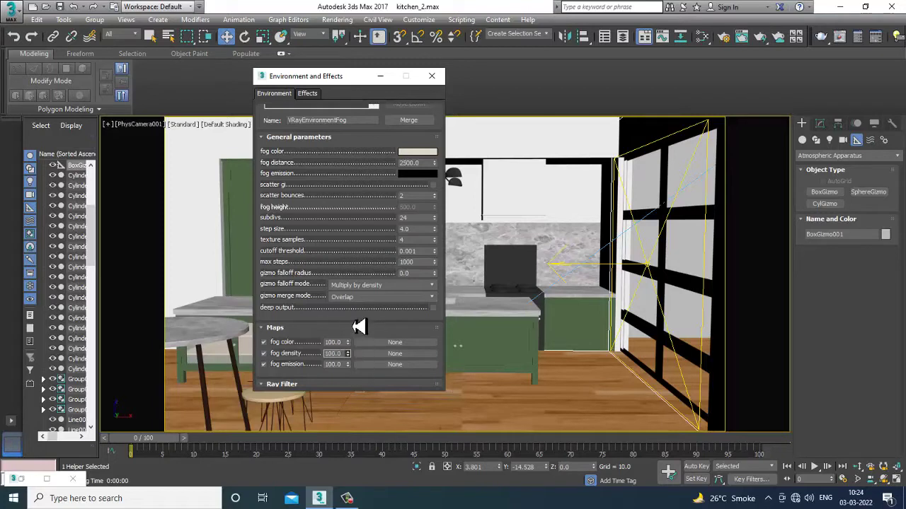
pyautogui.moveTo(338, 266); pyautogui.dragTo(351, 127)
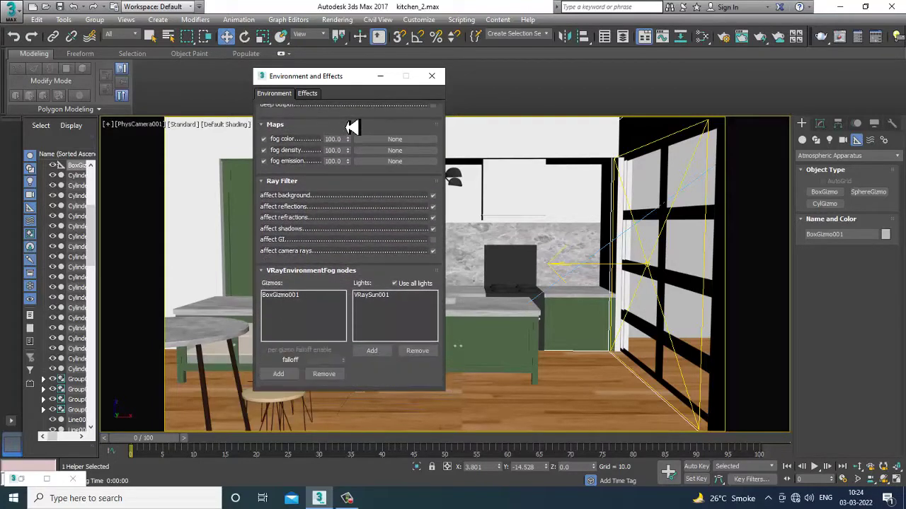
pyautogui.moveTo(370, 240); pyautogui.dragTo(373, 404)
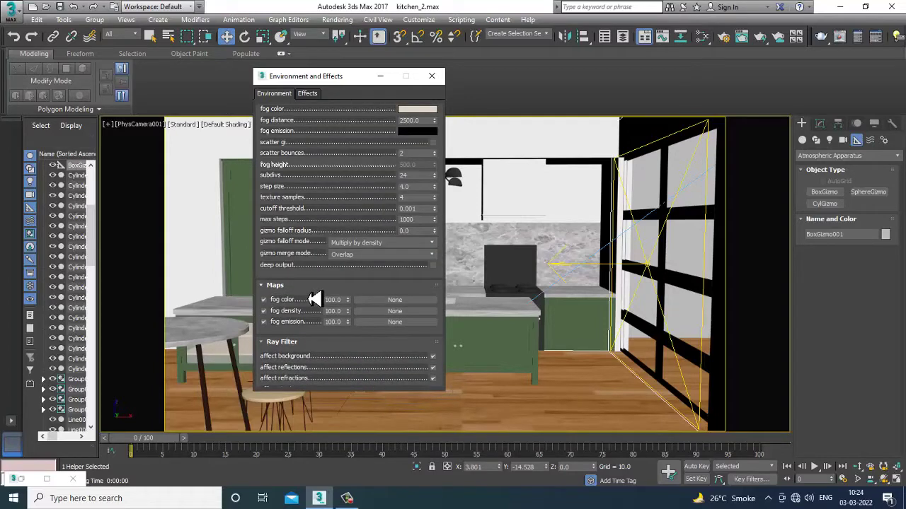
pyautogui.moveTo(310, 276); pyautogui.dragTo(315, 114)
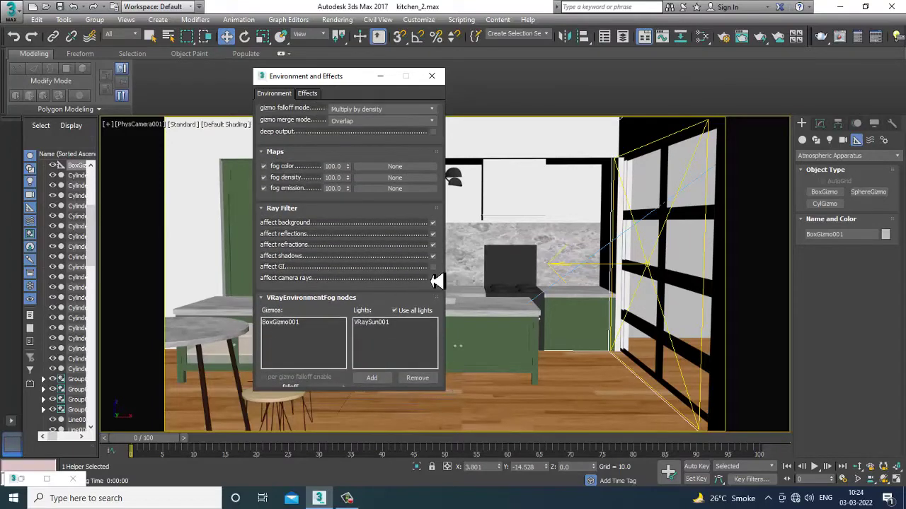
pyautogui.moveTo(366, 298); pyautogui.dragTo(378, 439)
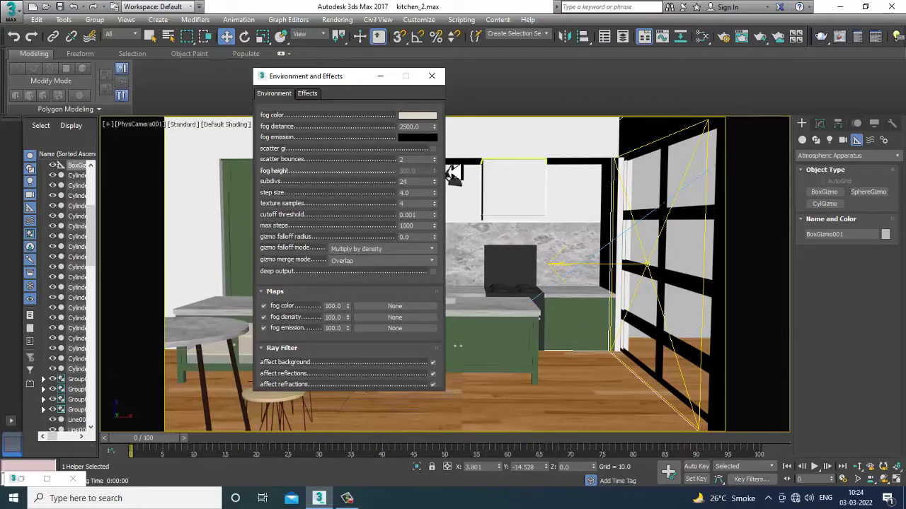
pyautogui.scroll(5, 362, 177)
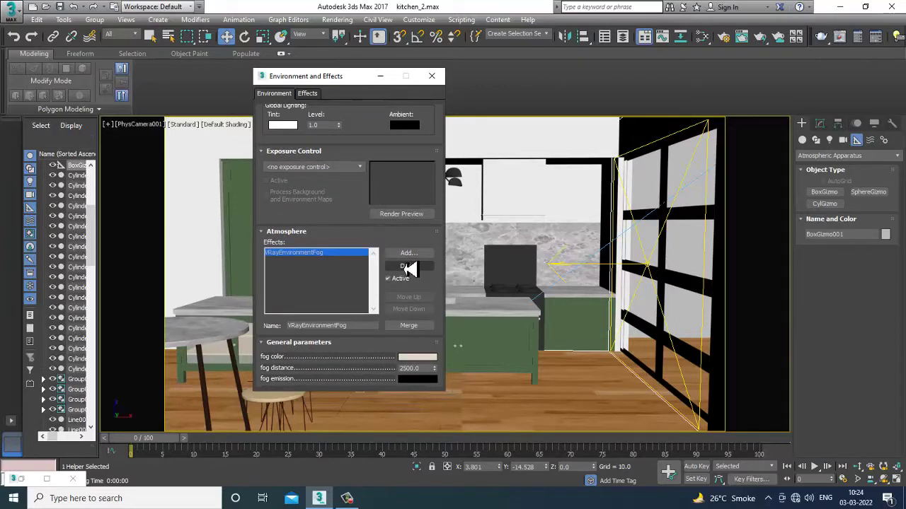
# Add a second VRayEnvironmentFog effect to the scene's atmosphere effects
pyautogui.click(405, 269)
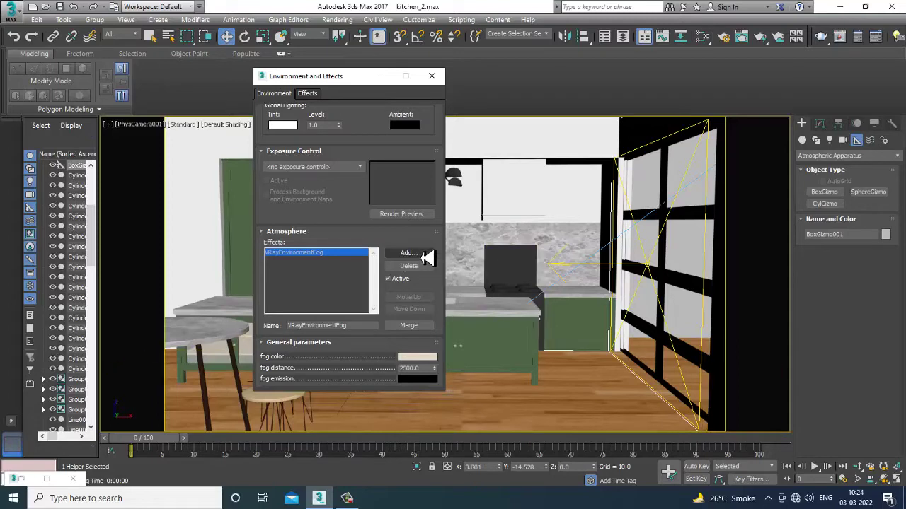
pyautogui.click(424, 253)
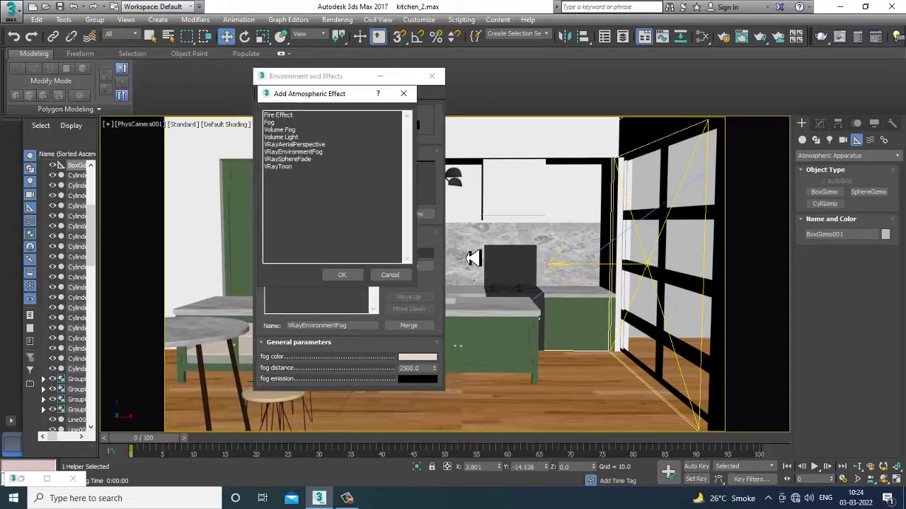
pyautogui.doubleClick(301, 152)
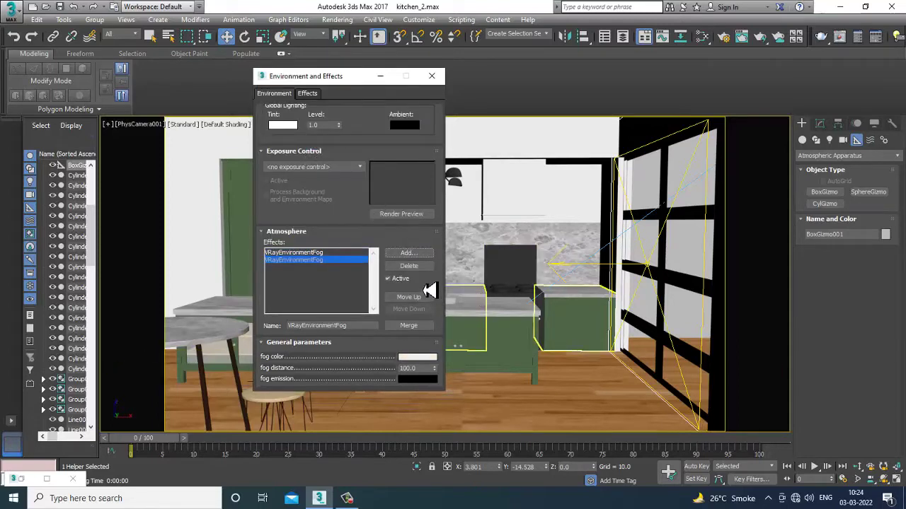
# Set the second fog's distance to 948, its height to 300 and its subdivs to 16
pyautogui.moveTo(429, 290); pyautogui.dragTo(416, 108)
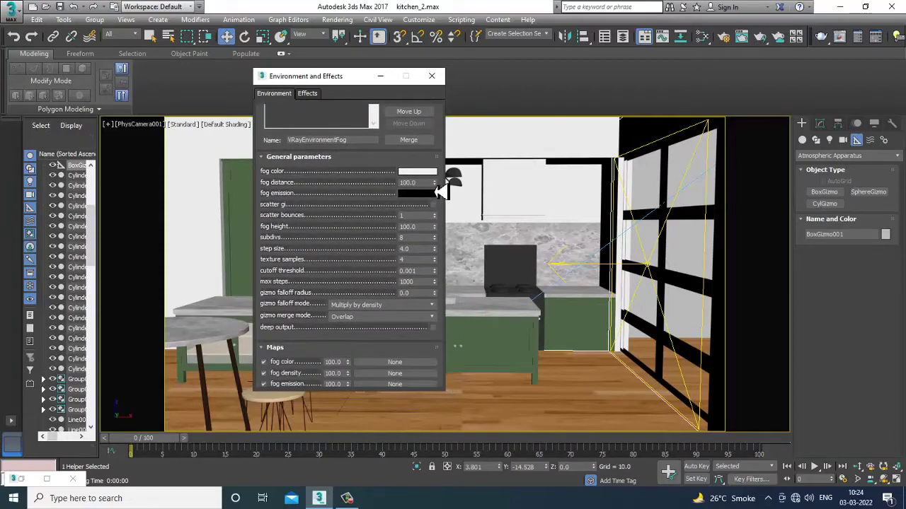
pyautogui.moveTo(434, 183)
pyautogui.mouseDown()
pyautogui.moveTo(437, 85)
pyautogui.moveTo(433, 470)
pyautogui.moveTo(442, 84)
pyautogui.moveTo(447, 177)
pyautogui.moveTo(440, 196)
pyautogui.mouseUp()
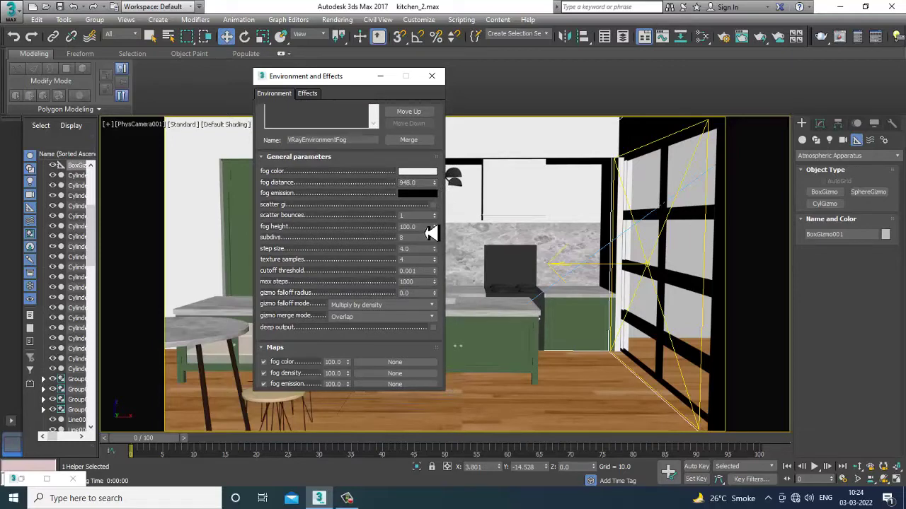
pyautogui.click(419, 226)
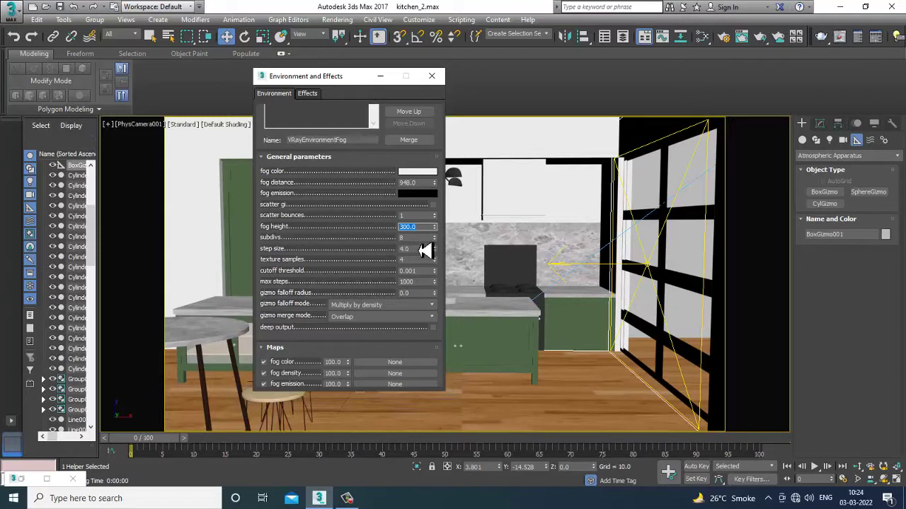
pyautogui.press('Tab')
pyautogui.write('3')
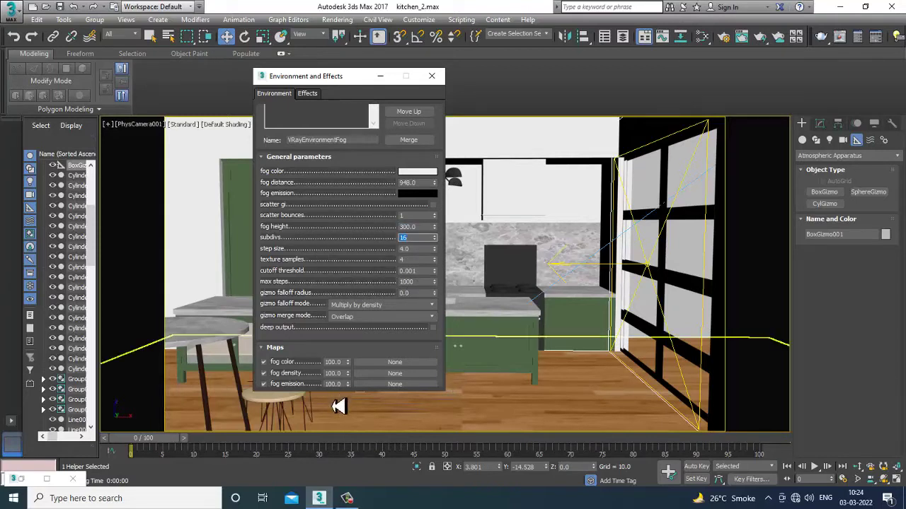
# Start a test render with the second fog, stop it and close the frame buffer
pyautogui.click(333, 20)
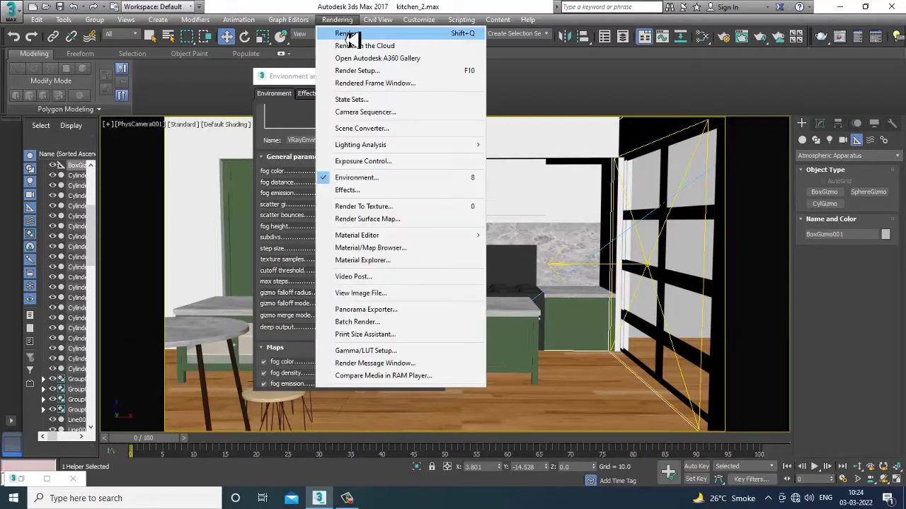
pyautogui.click(346, 32)
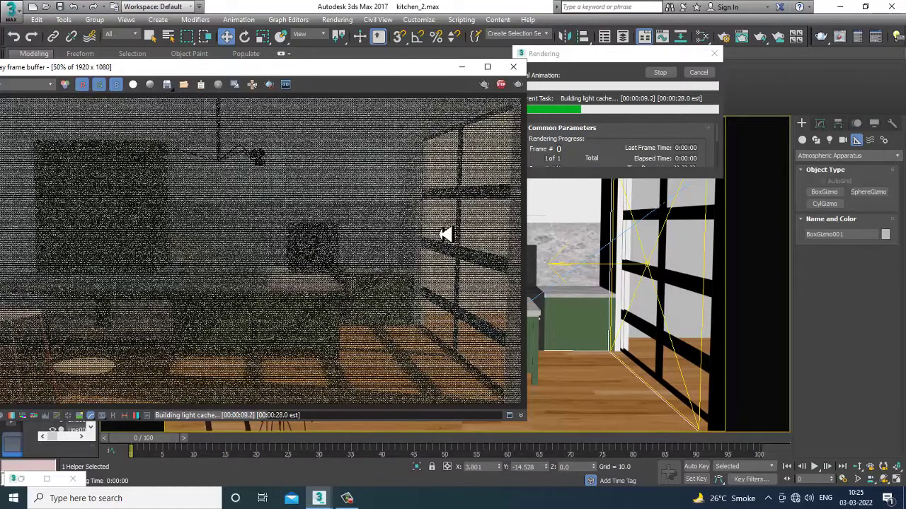
pyautogui.click(501, 86)
pyautogui.click(514, 66)
# Assign BoxGizmo001 as the second fog's gizmo and VRaySun001 as its light by picking them in the scene
pyautogui.moveTo(313, 344); pyautogui.dragTo(318, 125)
pyautogui.click(290, 374)
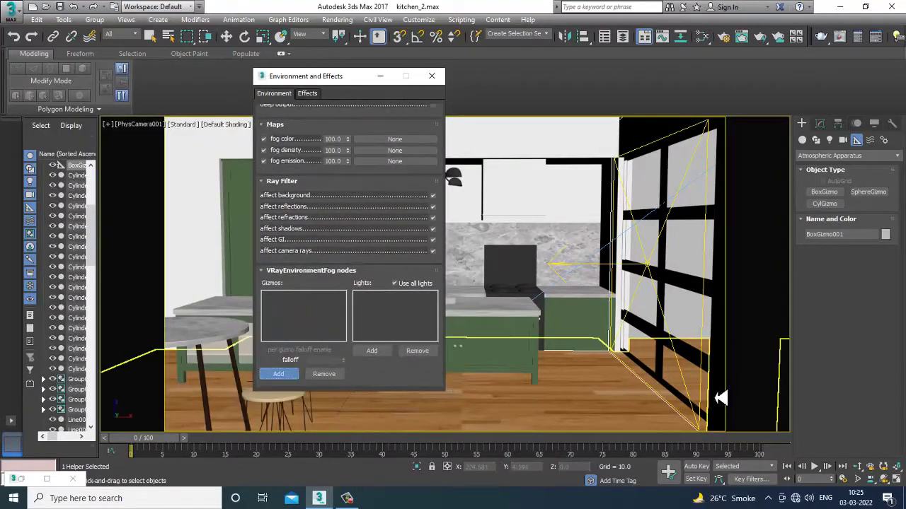
pyautogui.click(651, 395)
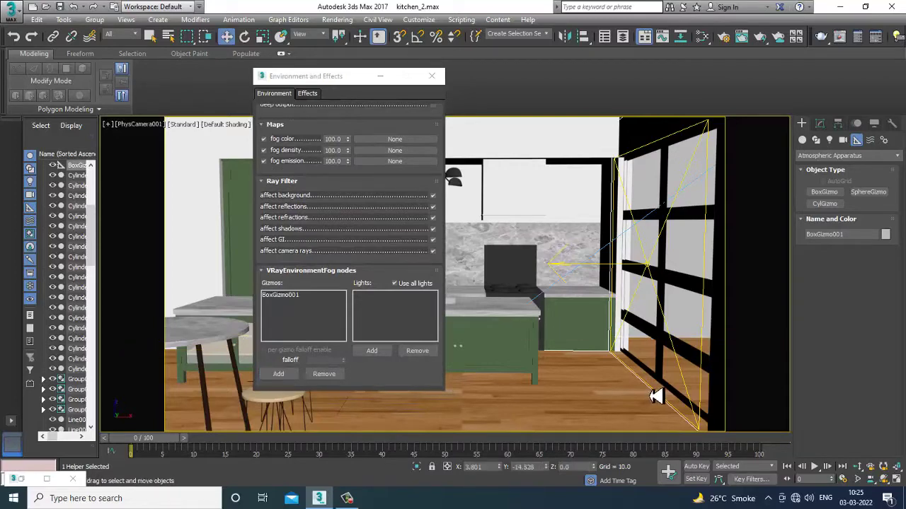
pyautogui.click(290, 375)
pyautogui.hotkey('alt', 'w')
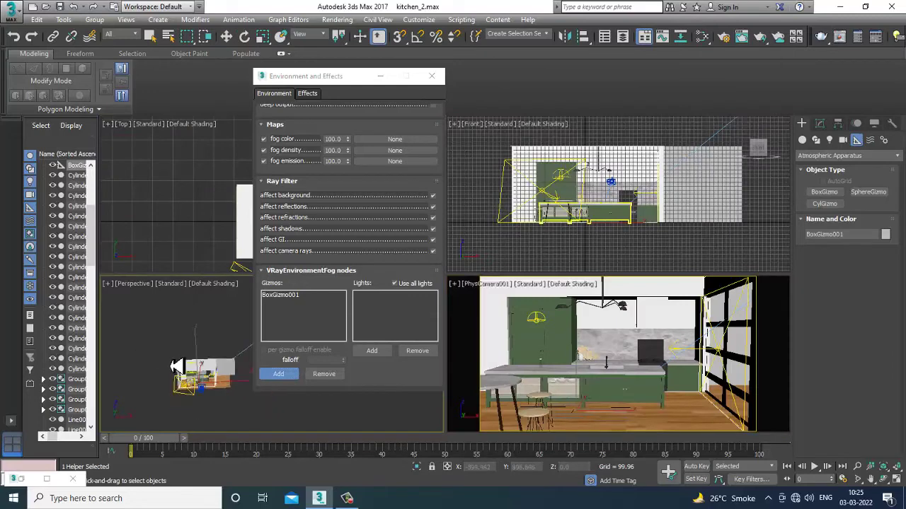
pyautogui.moveTo(177, 366)
pyautogui.keyDown('alt'); pyautogui.mouseDown(button='middle')
pyautogui.moveTo(166, 384)
pyautogui.moveTo(170, 376)
pyautogui.mouseUp(button='middle'); pyautogui.keyUp('alt')
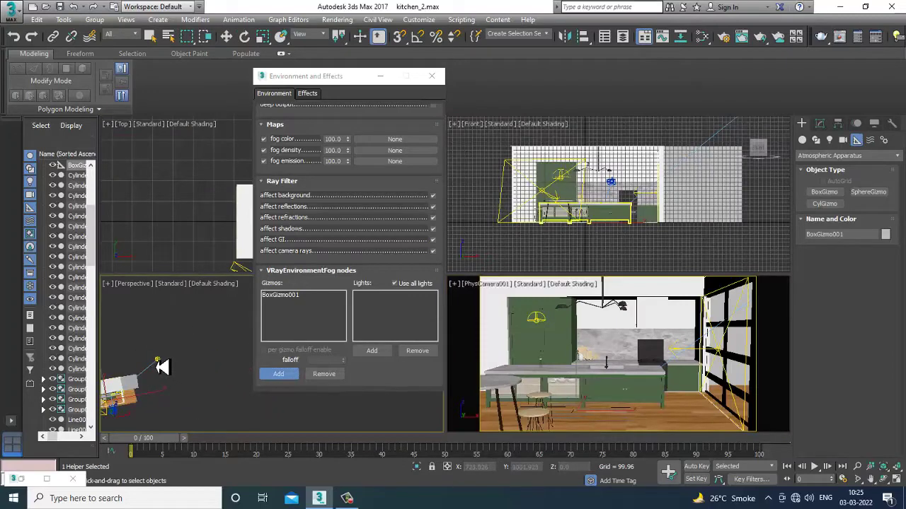
pyautogui.click(376, 353)
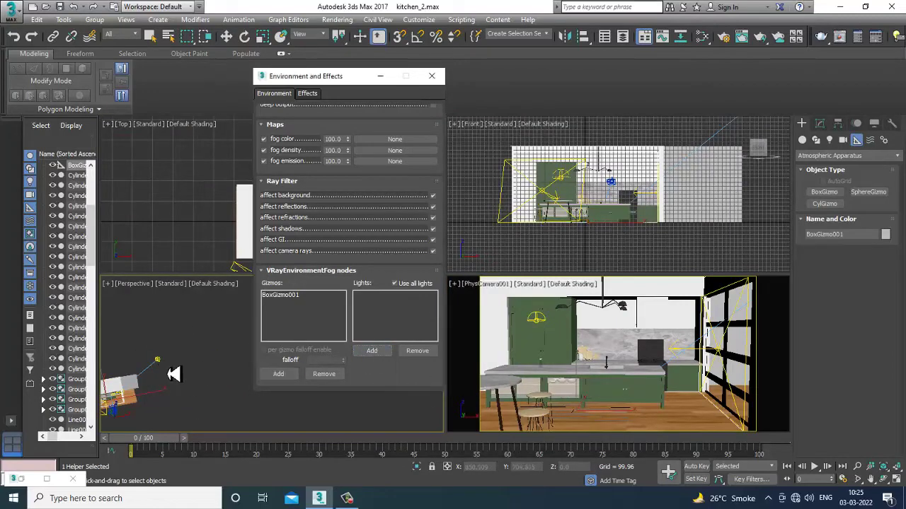
pyautogui.click(157, 362)
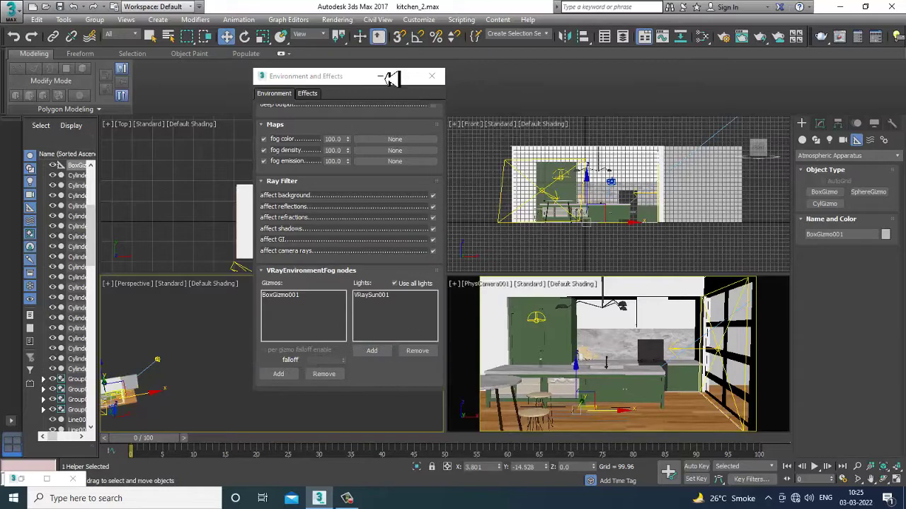
# Minimize the environment settings, run a test render from the PhysCamera001 view and minimize the frame buffer
pyautogui.click(387, 77)
pyautogui.click(625, 331)
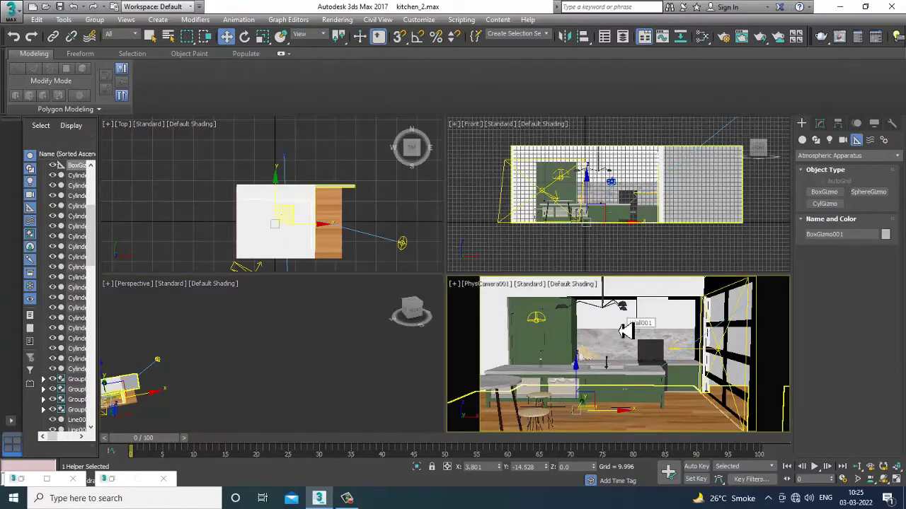
pyautogui.click(337, 19)
pyautogui.click(343, 34)
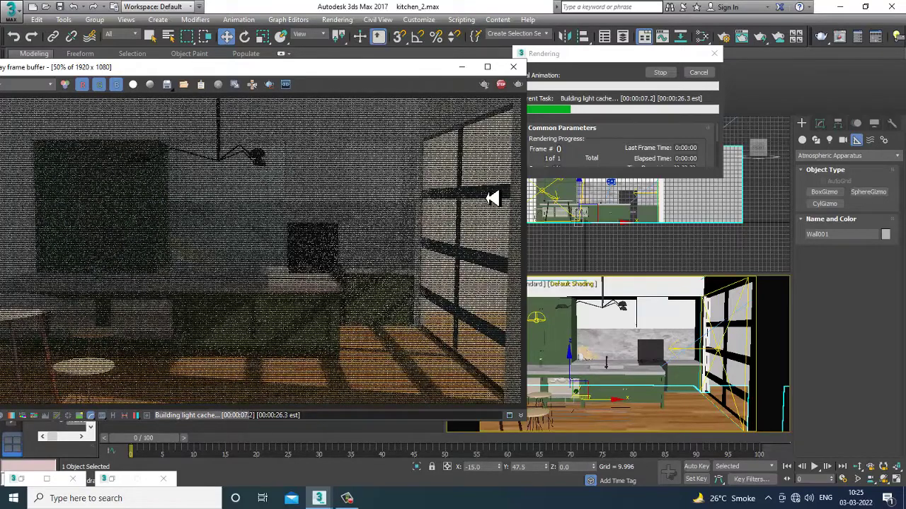
pyautogui.click(462, 67)
# Reopen the environment settings and turn off affect GI in the second fog's ray filter
pyautogui.keyDown('alt'); pyautogui.moveTo(181, 360); pyautogui.dragTo(269, 348, button='middle'); pyautogui.keyUp('alt')
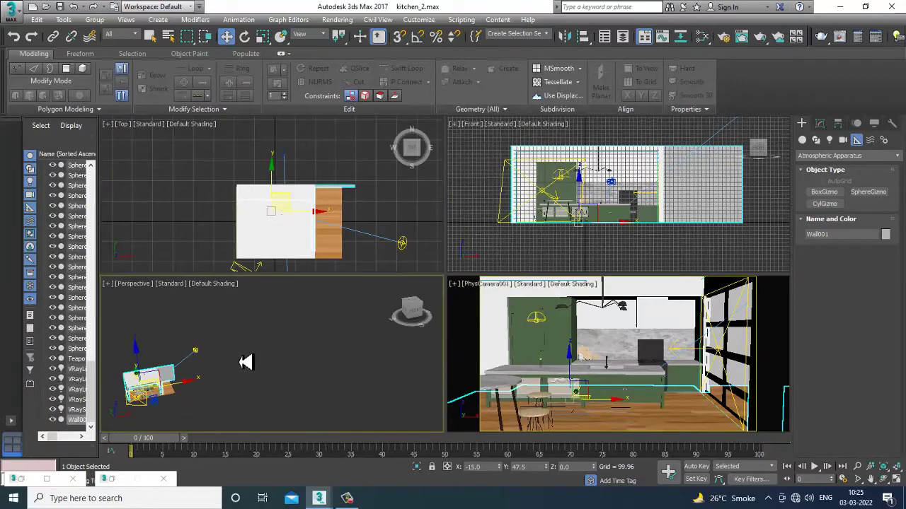
pyautogui.click(338, 19)
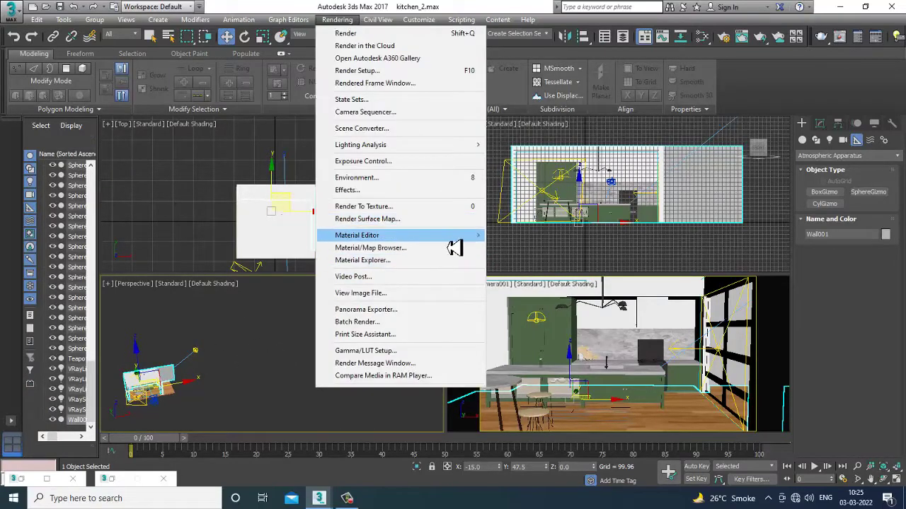
pyautogui.click(395, 183)
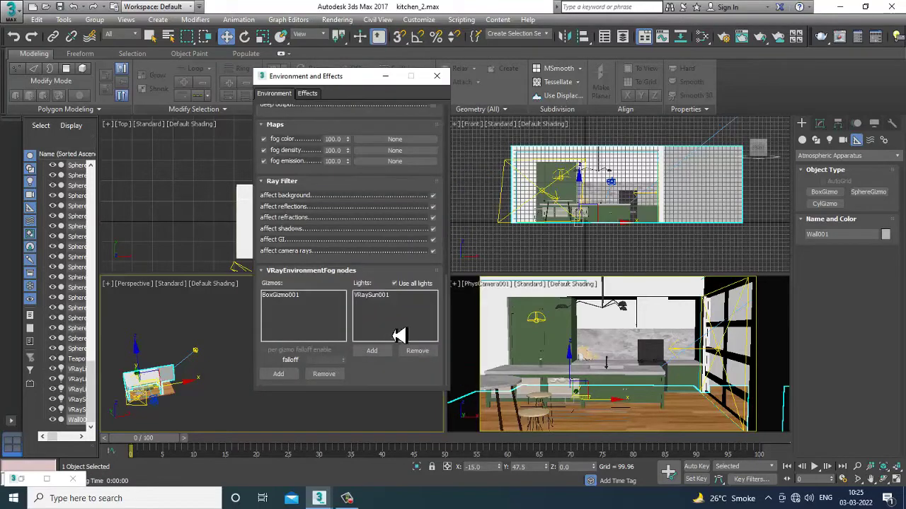
pyautogui.moveTo(378, 377)
pyautogui.mouseDown()
pyautogui.moveTo(382, 324)
pyautogui.moveTo(382, 380)
pyautogui.moveTo(382, 363)
pyautogui.mouseUp()
pyautogui.click(433, 345)
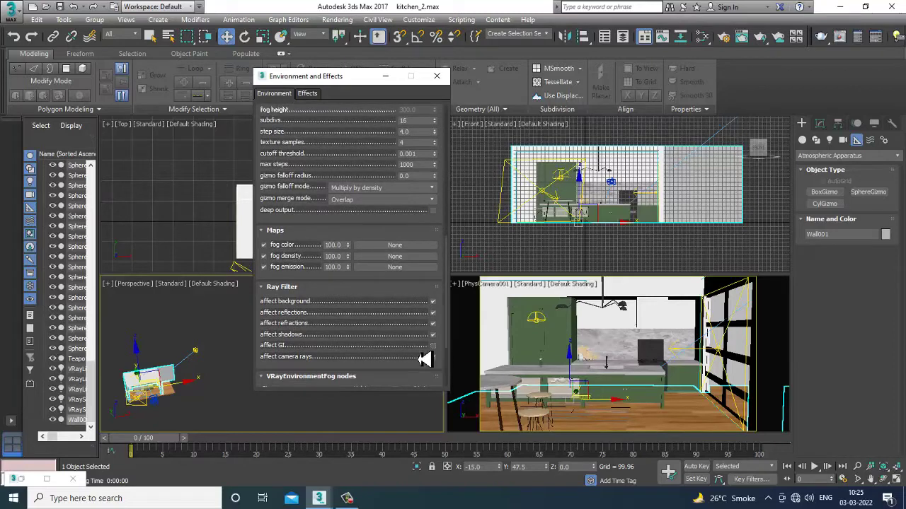
# Test render the PhysCamera001 view again, stop it during the light cache and move the frame buffer aside
pyautogui.click(553, 344)
pyautogui.click(337, 19)
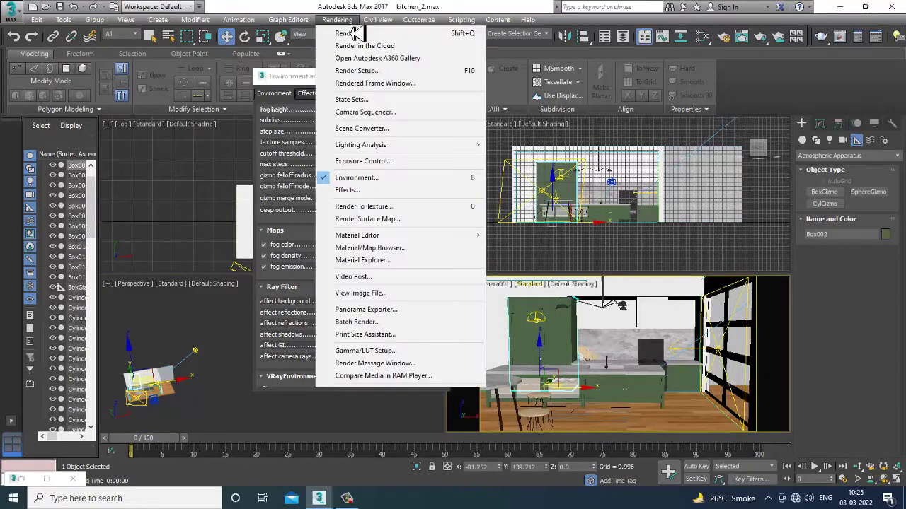
pyautogui.click(358, 33)
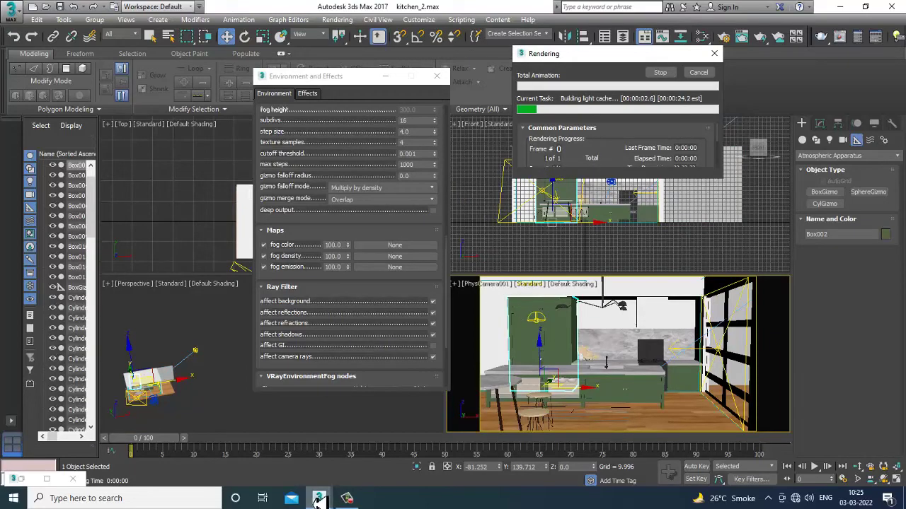
pyautogui.moveTo(318, 498)
pyautogui.click(368, 485)
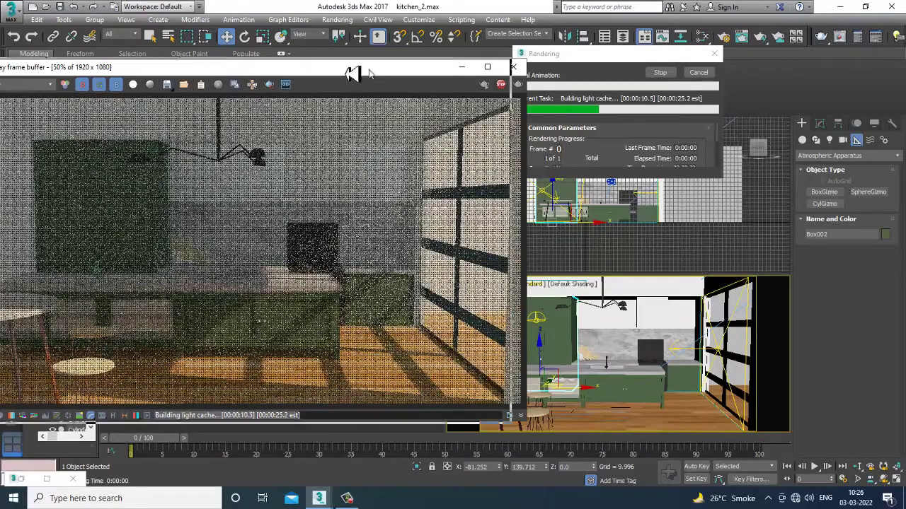
pyautogui.moveTo(369, 70); pyautogui.dragTo(189, 46)
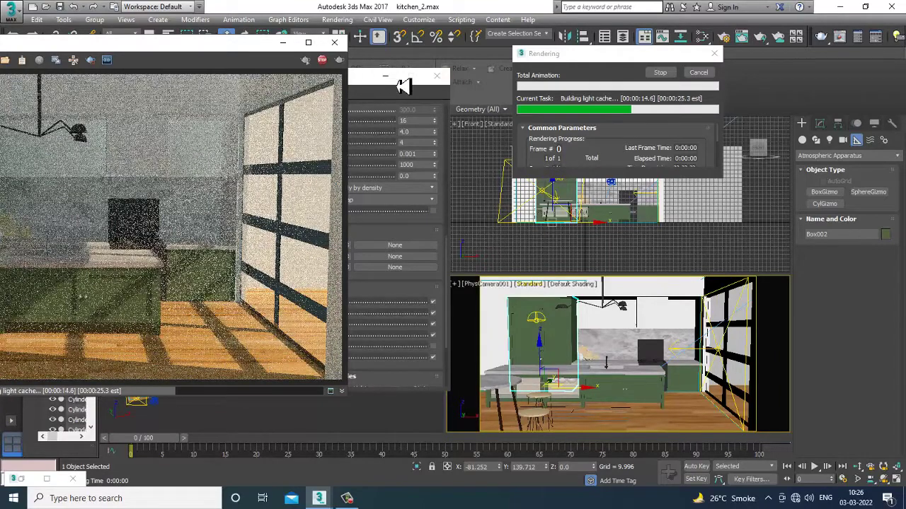
pyautogui.press('Escape')
pyautogui.moveTo(350, 83); pyautogui.dragTo(397, 100)
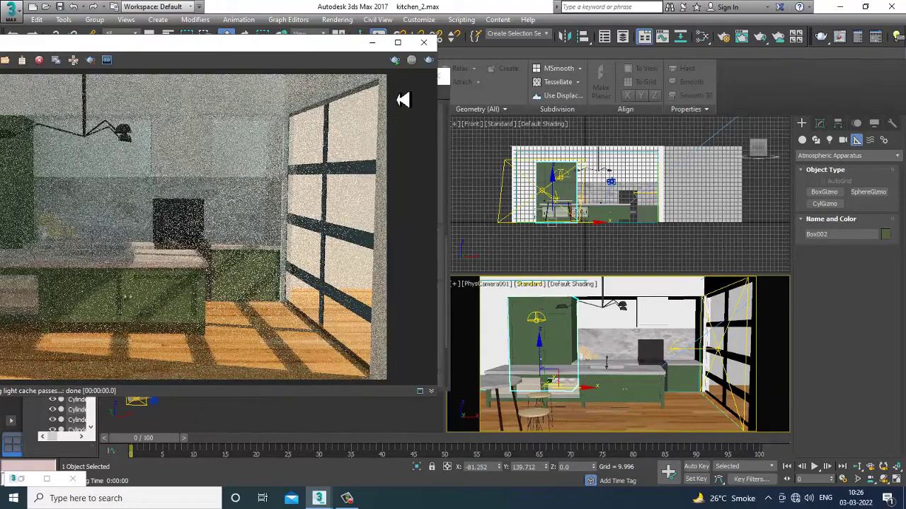
pyautogui.moveTo(330, 47); pyautogui.dragTo(233, 43)
# Set the second fog's density map amount to 48 and its fog color map amount to 63
pyautogui.moveTo(357, 79); pyautogui.dragTo(587, 99)
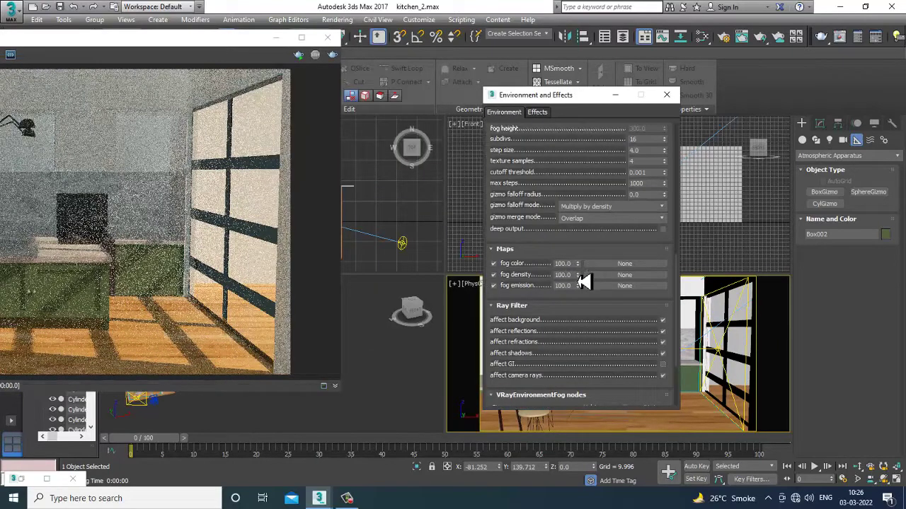
pyautogui.moveTo(578, 276); pyautogui.dragTo(578, 297)
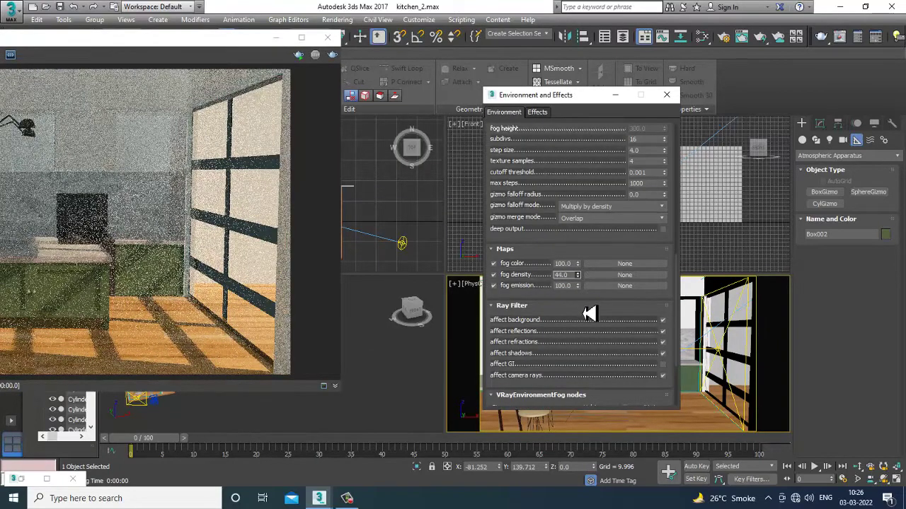
pyautogui.moveTo(582, 265); pyautogui.dragTo(582, 283)
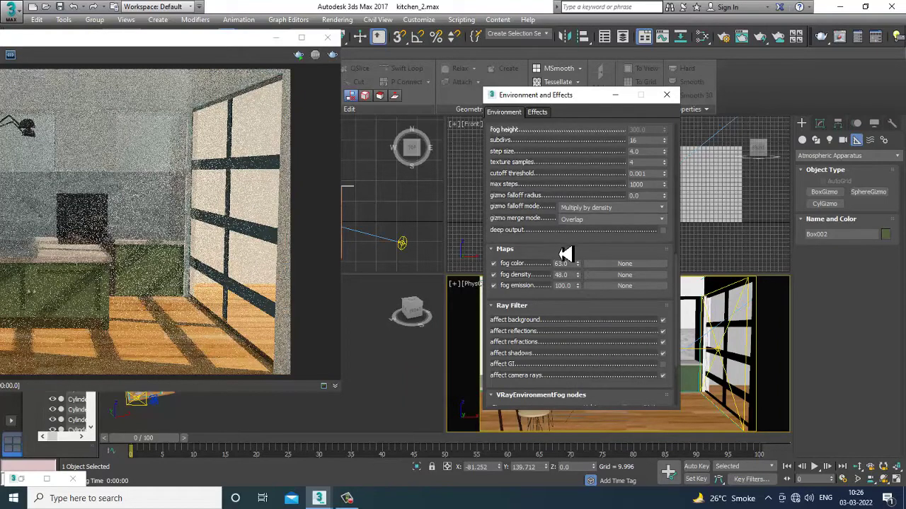
# Change the second fog's color to a warm light beige and set its fog distance to 312.84
pyautogui.moveTo(566, 251); pyautogui.dragTo(576, 396)
pyautogui.click(658, 222)
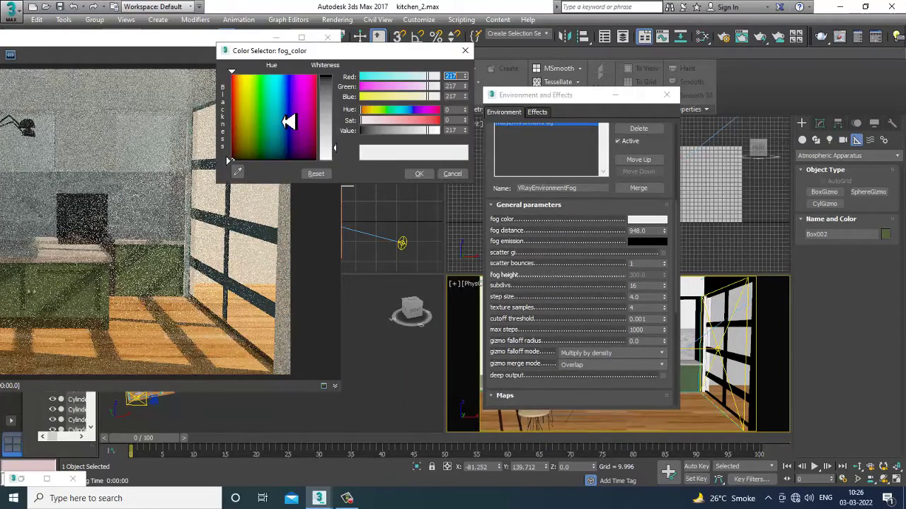
pyautogui.moveTo(244, 116); pyautogui.dragTo(239, 114)
pyautogui.moveTo(331, 141); pyautogui.dragTo(331, 123)
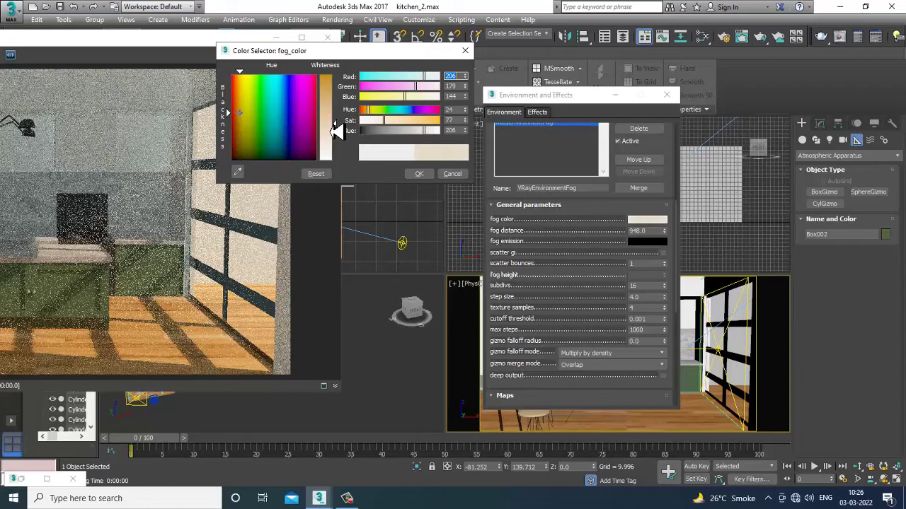
pyautogui.click(419, 173)
pyautogui.moveTo(664, 231); pyautogui.dragTo(681, 279)
# Render the camera view with the beige fog, inspect the prepass, cancel it and close the frame buffer
pyautogui.click(337, 20)
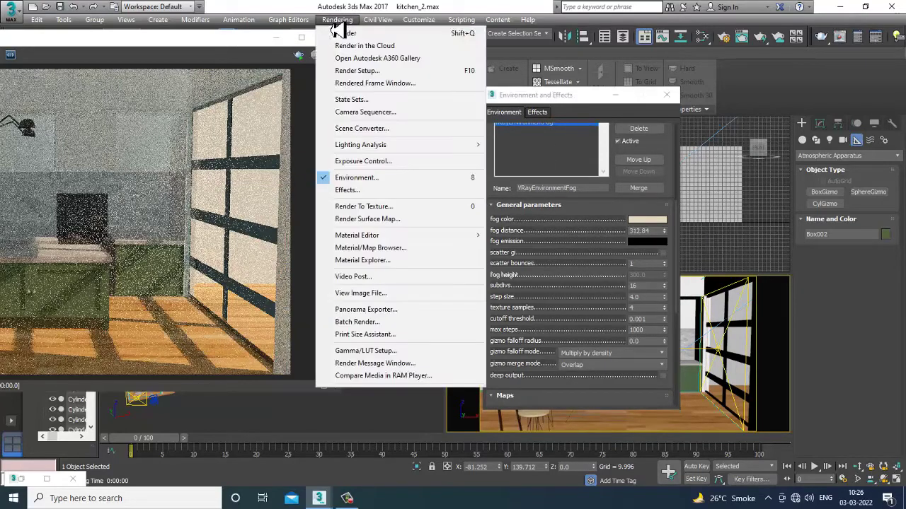
pyautogui.click(352, 34)
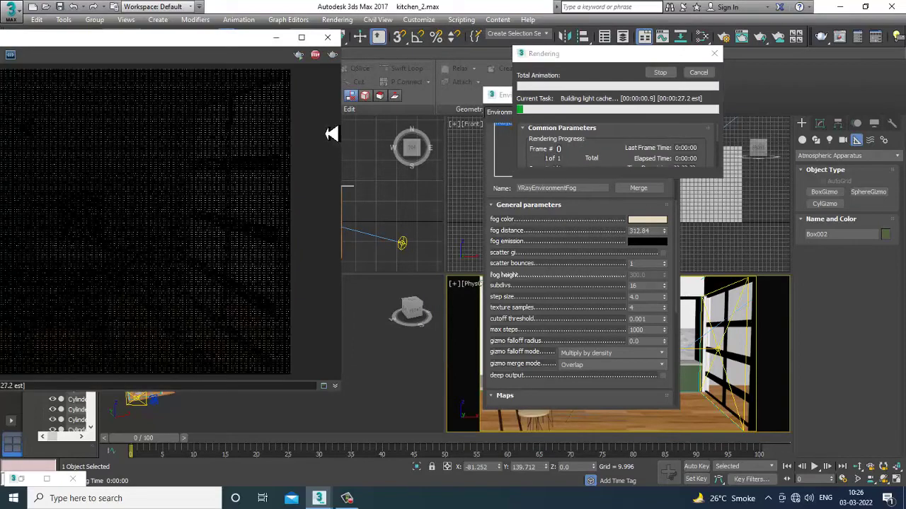
pyautogui.moveTo(188, 49); pyautogui.dragTo(396, 75)
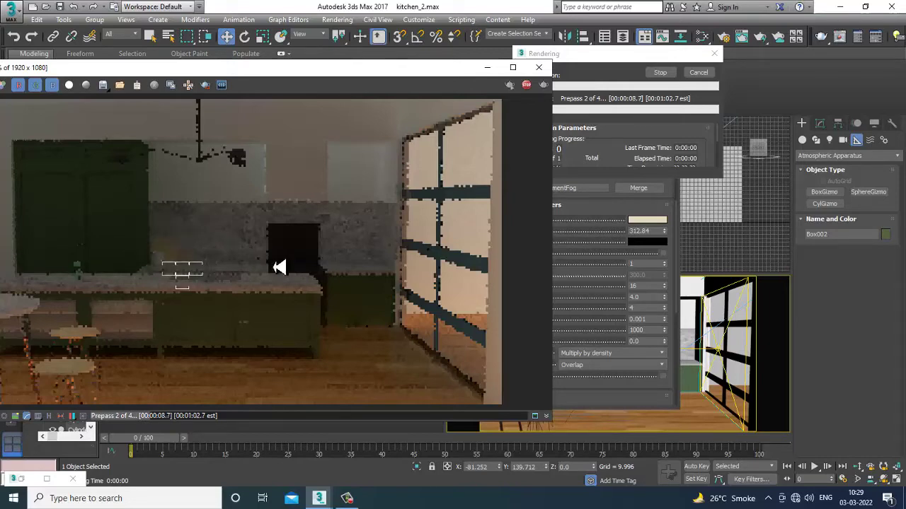
pyautogui.press('Escape')
pyautogui.click(539, 68)
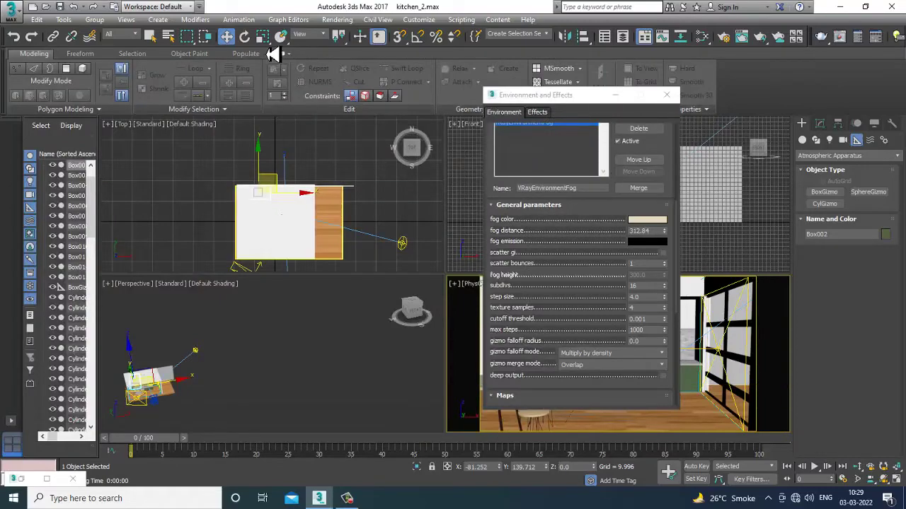
# Test render the camera view again, then close the frame buffer and minimise the Environment and Effects window
pyautogui.click(336, 19)
pyautogui.click(341, 31)
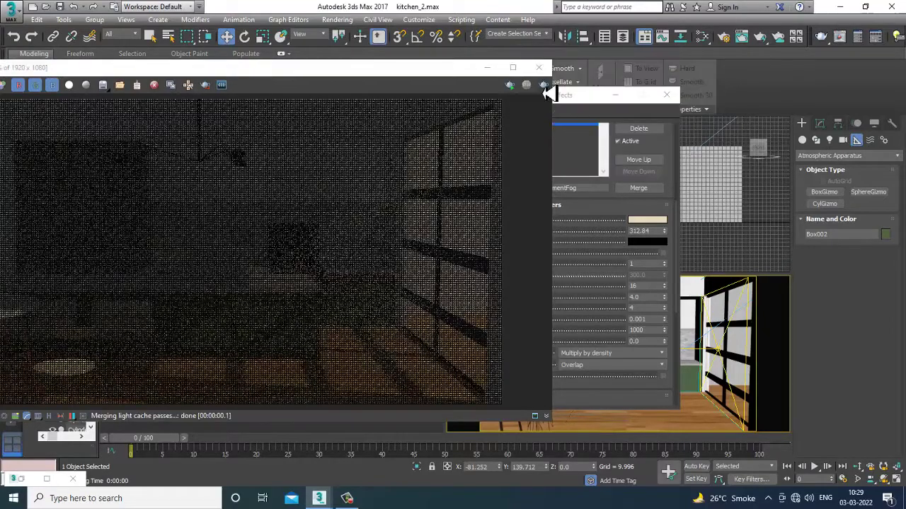
pyautogui.click(538, 68)
pyautogui.click(615, 95)
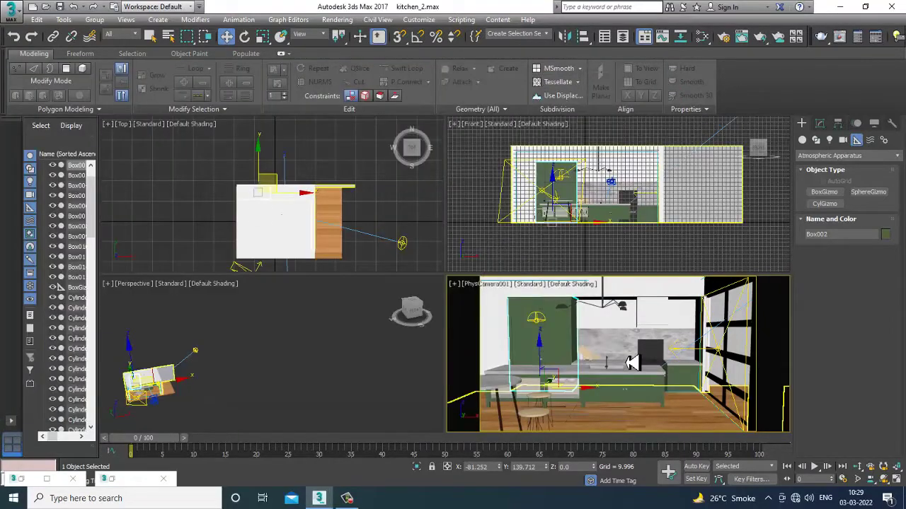
# Select the atmospheric box gizmo in a maximised perspective view and scale it non-uniformly to 83% along X
pyautogui.click(632, 362)
pyautogui.press('p')
pyautogui.press('z')
pyautogui.hotkey('alt', 'w')
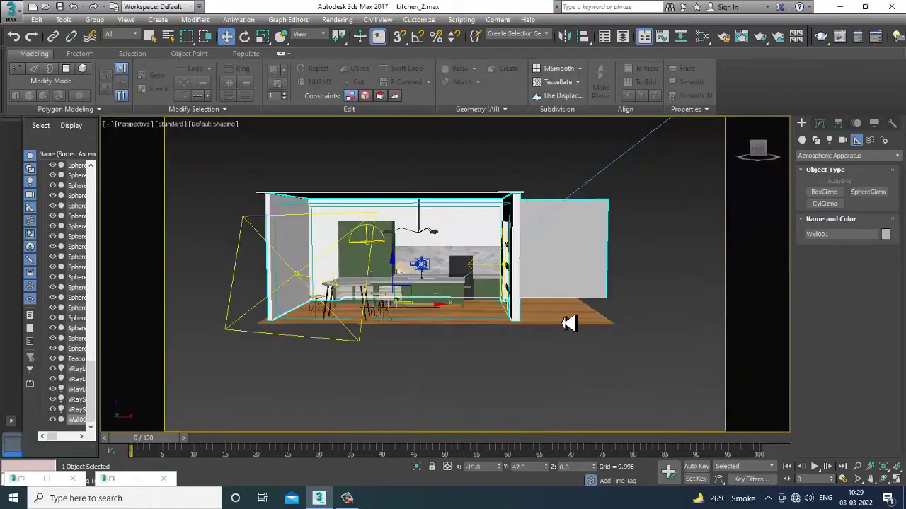
pyautogui.keyDown('alt'); pyautogui.moveTo(571, 319); pyautogui.dragTo(446, 345, button='middle'); pyautogui.keyUp('alt')
pyautogui.click(504, 349)
pyautogui.press('r')
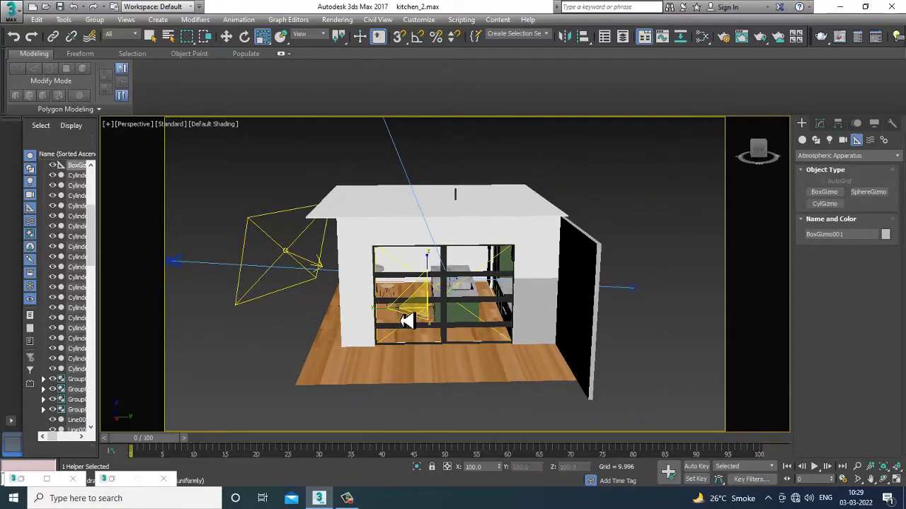
pyautogui.press('r')
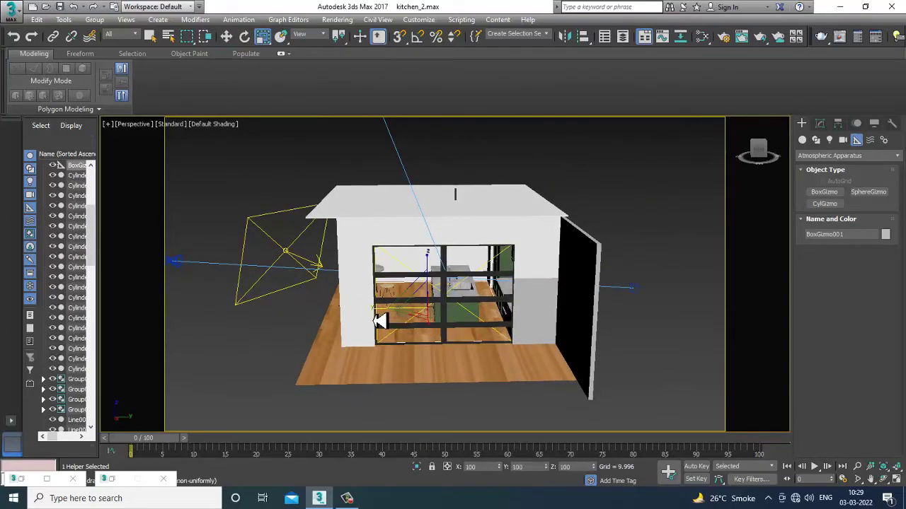
pyautogui.keyDown('alt'); pyautogui.moveTo(380, 320); pyautogui.dragTo(462, 327, button='middle'); pyautogui.keyUp('alt')
pyautogui.press('w')
pyautogui.press('r')
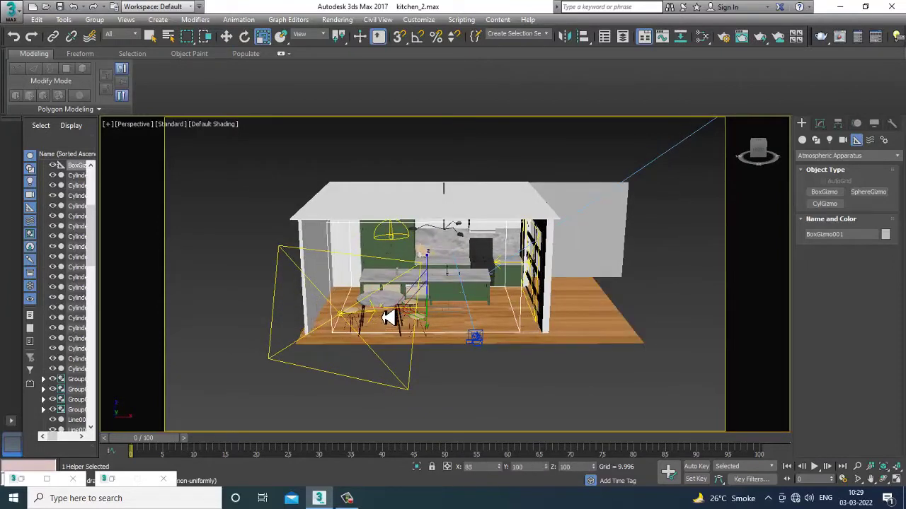
# Shift the scaled box gizmo along X toward the black-framed window wall
pyautogui.press('w')
pyautogui.moveTo(471, 315); pyautogui.dragTo(490, 315)
pyautogui.scroll(3, 474, 318)
pyautogui.keyDown('alt'); pyautogui.moveTo(487, 320); pyautogui.dragTo(476, 345, button='middle'); pyautogui.keyUp('alt')
# Refine the box gizmo's scale to 83.067% in X and 99.928% in Y, and nudge it to X 26.202, Y -14.528
pyautogui.press('r')
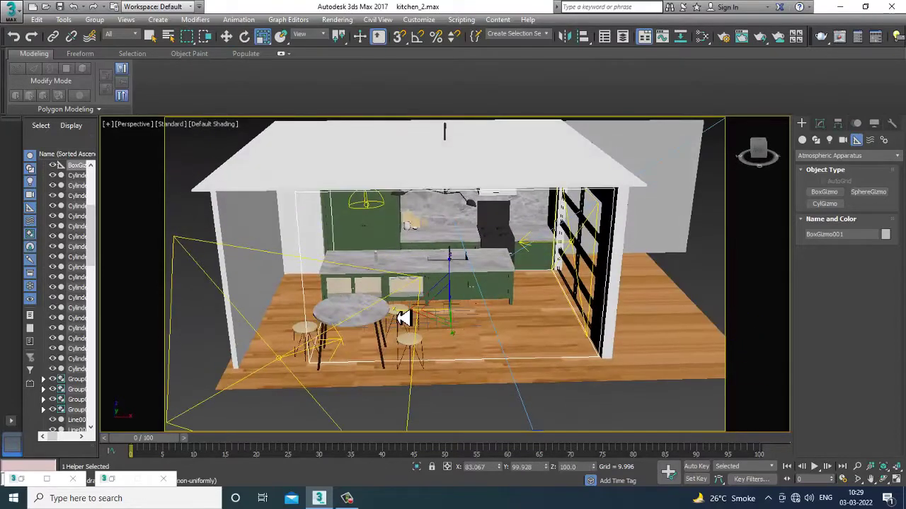
pyautogui.press('w')
pyautogui.moveTo(488, 319); pyautogui.dragTo(482, 319)
pyautogui.moveTo(508, 326)
pyautogui.keyDown('alt'); pyautogui.mouseDown(button='middle')
pyautogui.moveTo(517, 307)
pyautogui.moveTo(507, 318)
pyautogui.mouseUp(button='middle'); pyautogui.keyUp('alt')
pyautogui.scroll(4, 515, 308)
pyautogui.scroll(-2, 507, 318)
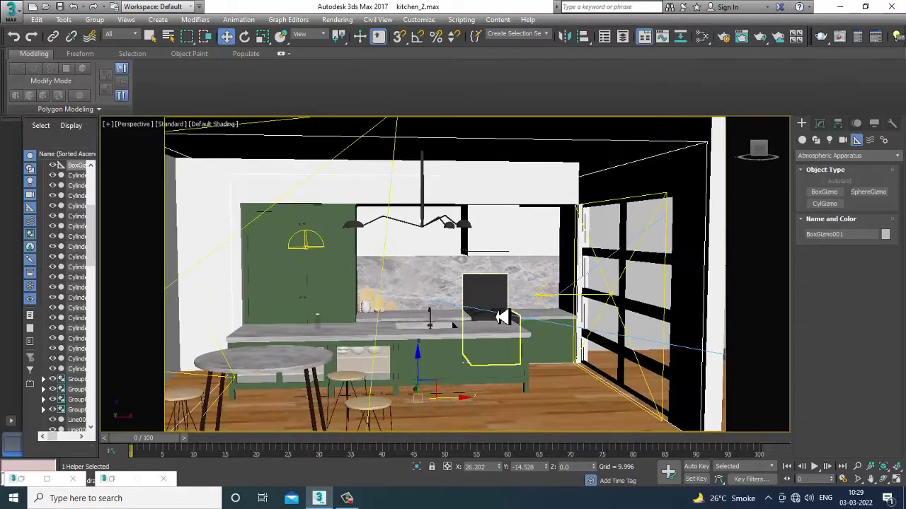
# Return to the PhysCamera001 view and open the Render Elements settings of Render Setup
pyautogui.press('c')
pyautogui.click(337, 20)
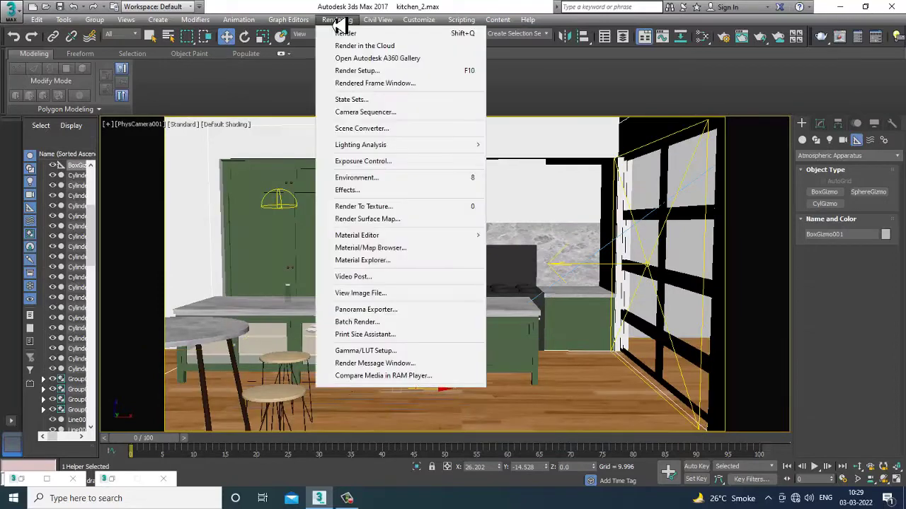
pyautogui.click(392, 80)
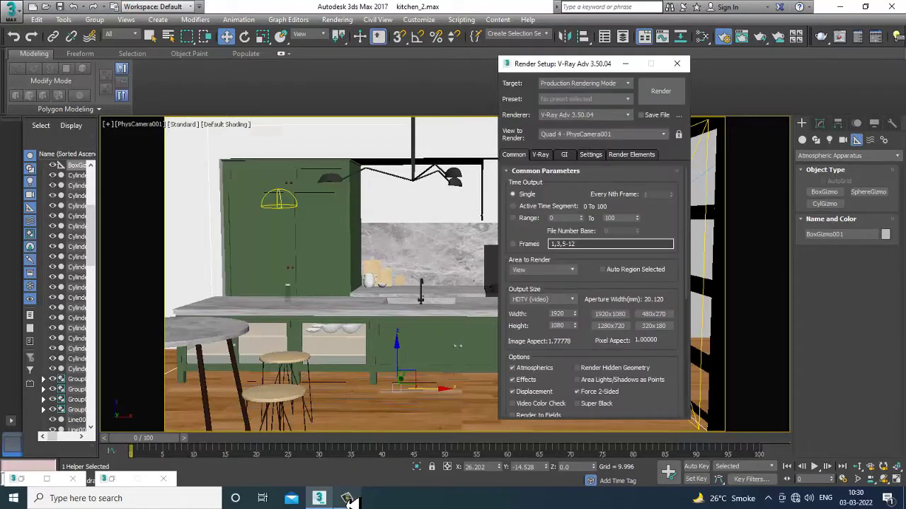
pyautogui.click(642, 159)
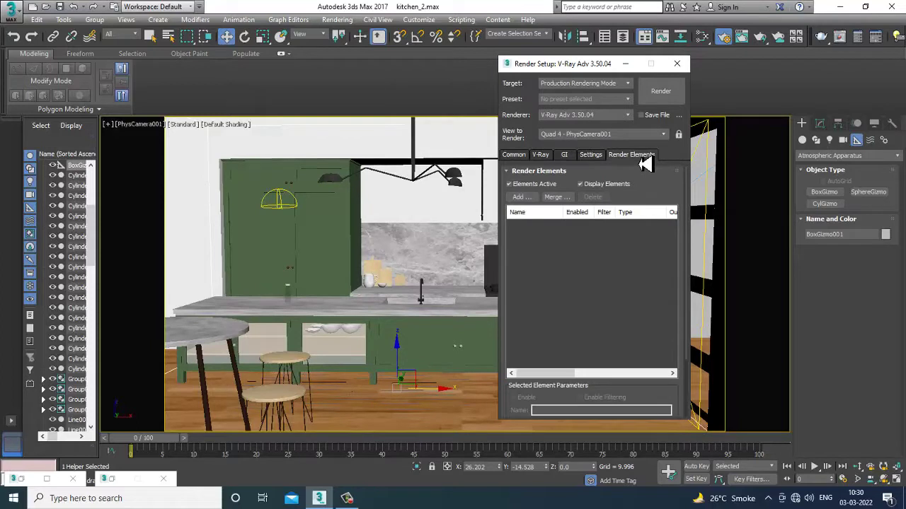
# Start adding render elements, choosing VRayAtmosphere, VRayDiffuseFilter, VRayGlobalIllumination, VRayIlluminance and VRayLighting
pyautogui.click(519, 198)
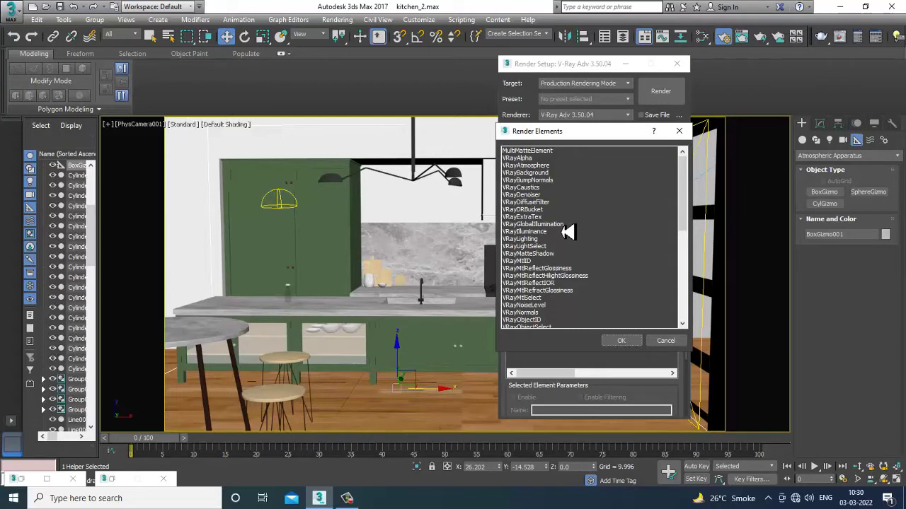
pyautogui.click(546, 203)
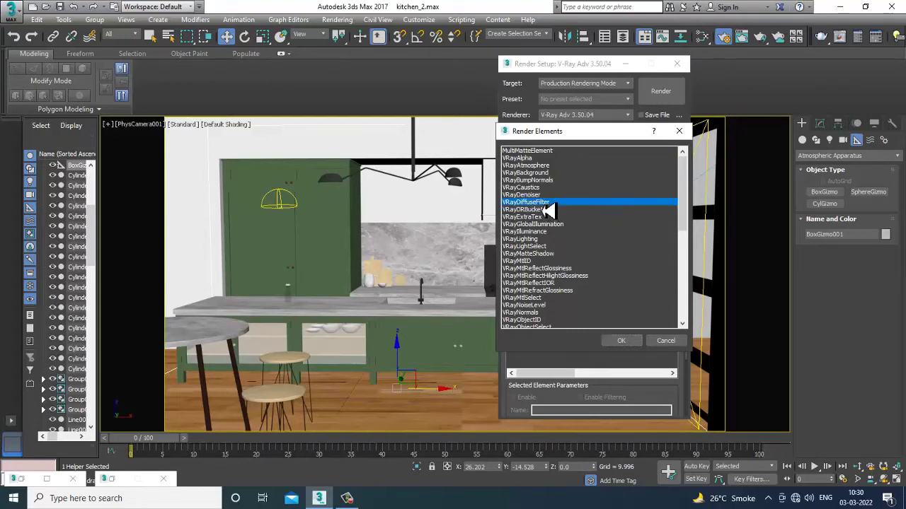
pyautogui.keyDown('ctrl'); pyautogui.click(539, 167); pyautogui.keyUp('ctrl')
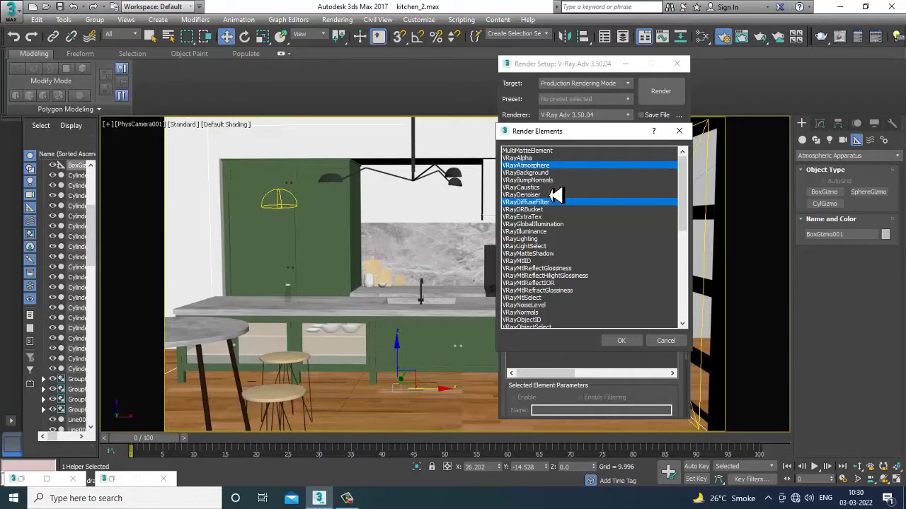
pyautogui.keyDown('ctrl'); pyautogui.click(563, 225); pyautogui.keyUp('ctrl')
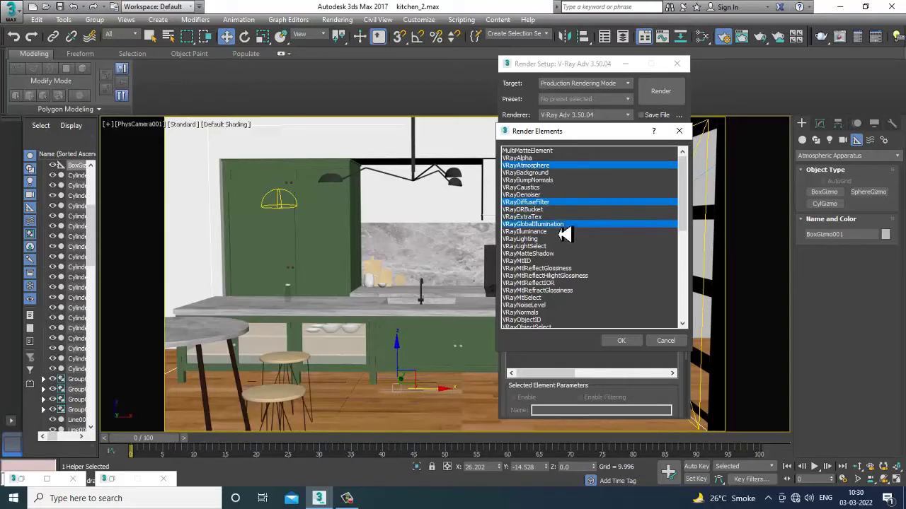
pyautogui.keyDown('ctrl'); pyautogui.click(555, 232); pyautogui.keyUp('ctrl')
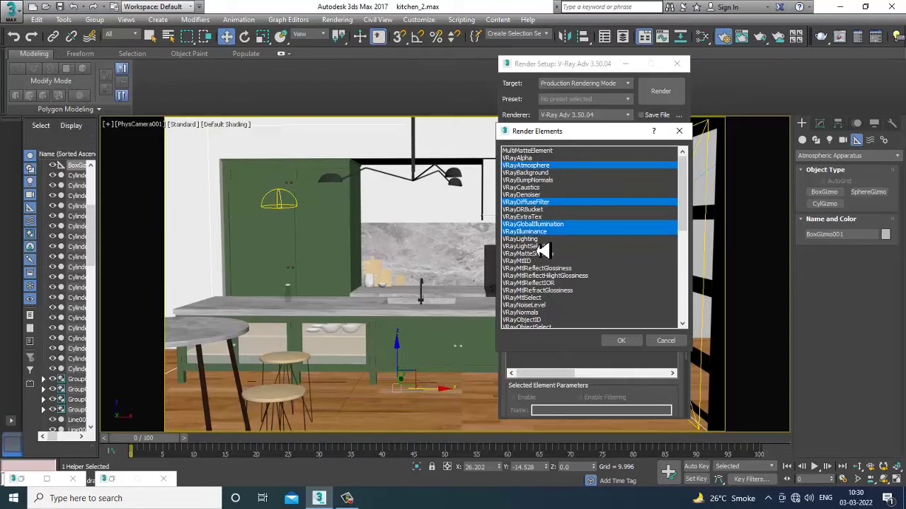
pyautogui.keyDown('ctrl'); pyautogui.click(542, 240); pyautogui.keyUp('ctrl')
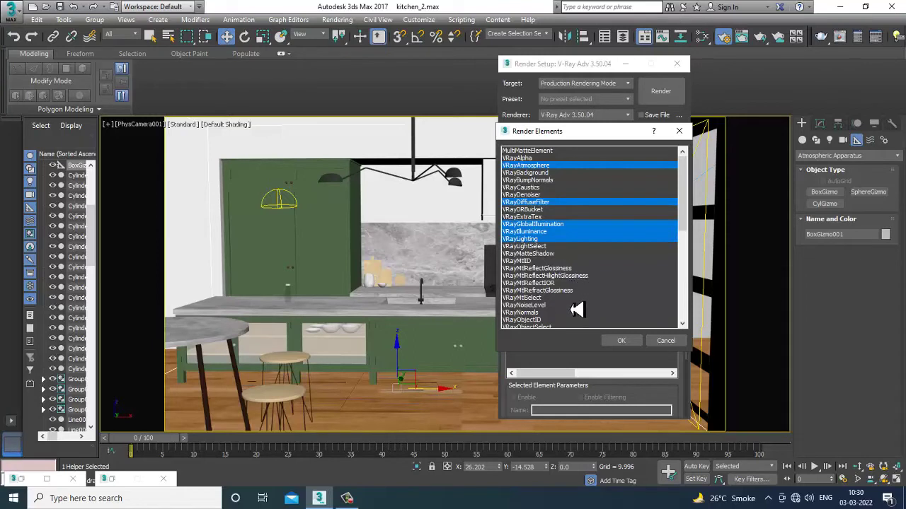
# Include VRayReflection, VRayRefraction, VRaySelfIllumination, VRayShadows, VRaySpecular and VRayZDepth in the selection, and add all the chosen elements
pyautogui.scroll(-1, 576, 309)
pyautogui.scroll(-1, 563, 297)
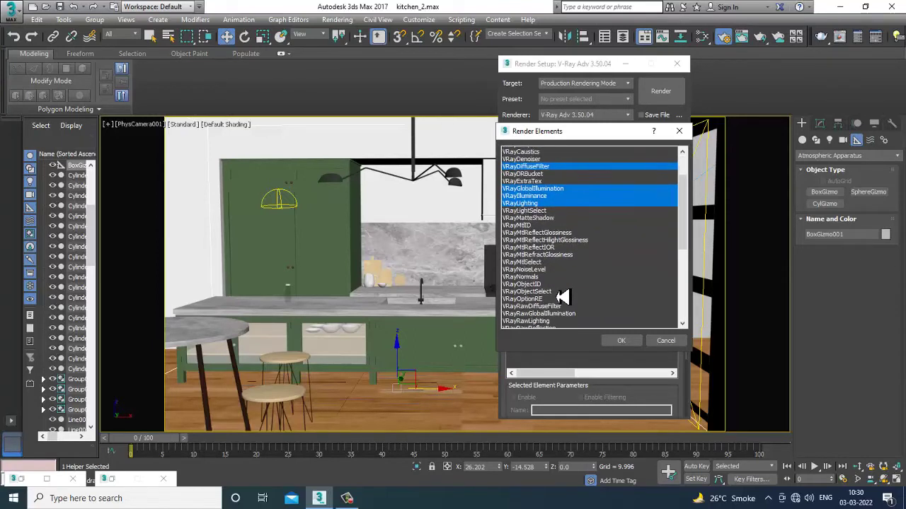
pyautogui.scroll(-1, 562, 297)
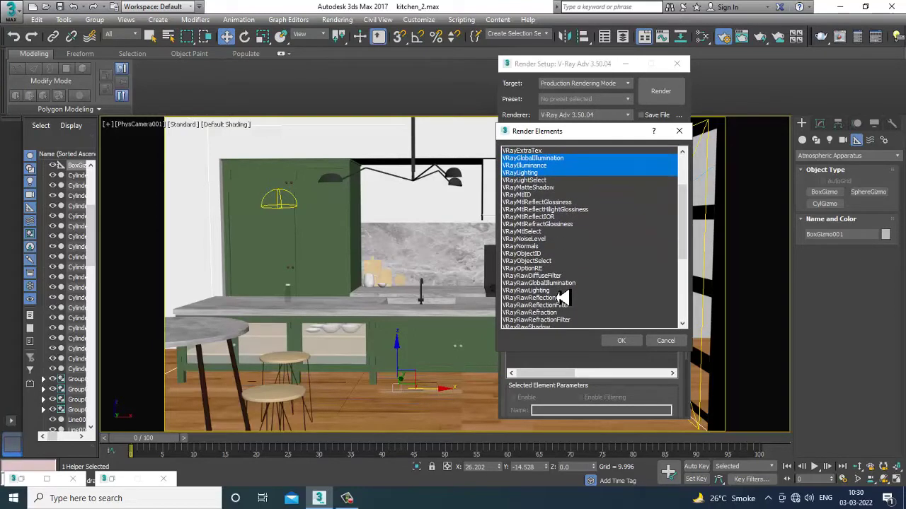
pyautogui.scroll(-2, 571, 302)
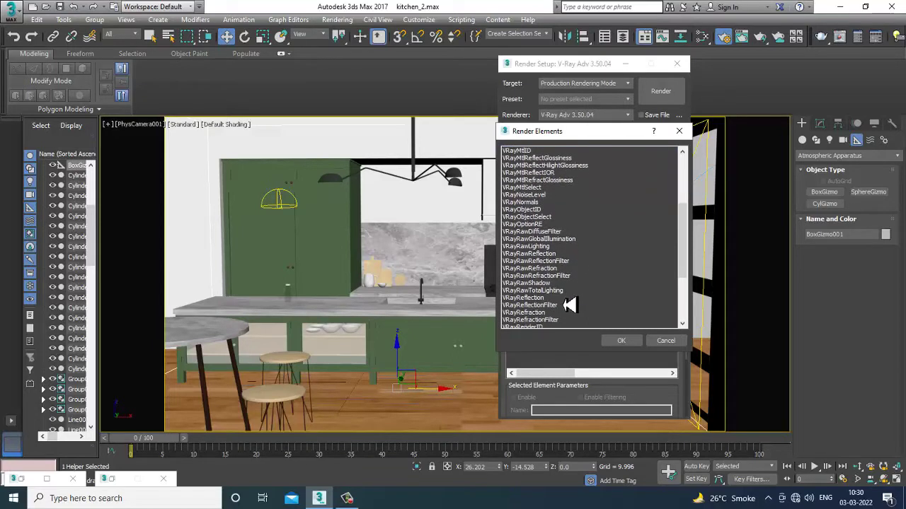
pyautogui.click(542, 299)
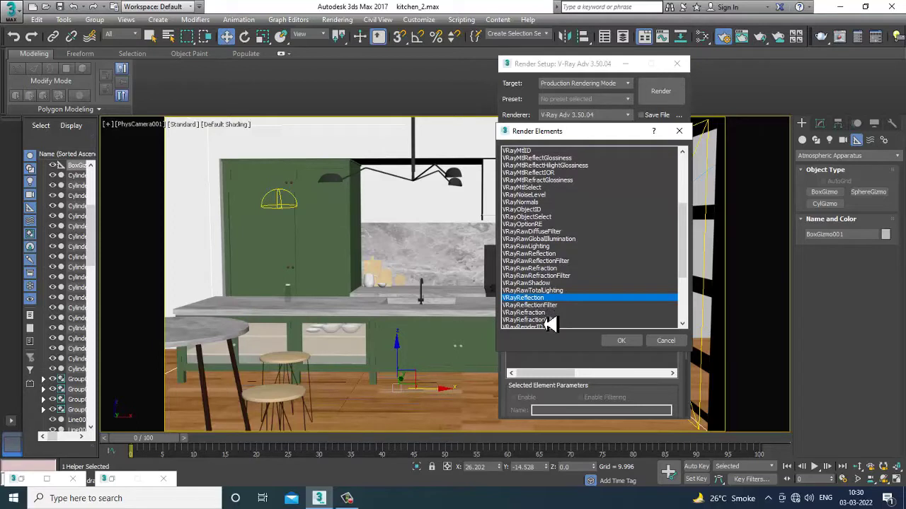
pyautogui.keyDown('ctrl'); pyautogui.click(542, 313); pyautogui.keyUp('ctrl')
pyautogui.scroll(-1, 576, 307)
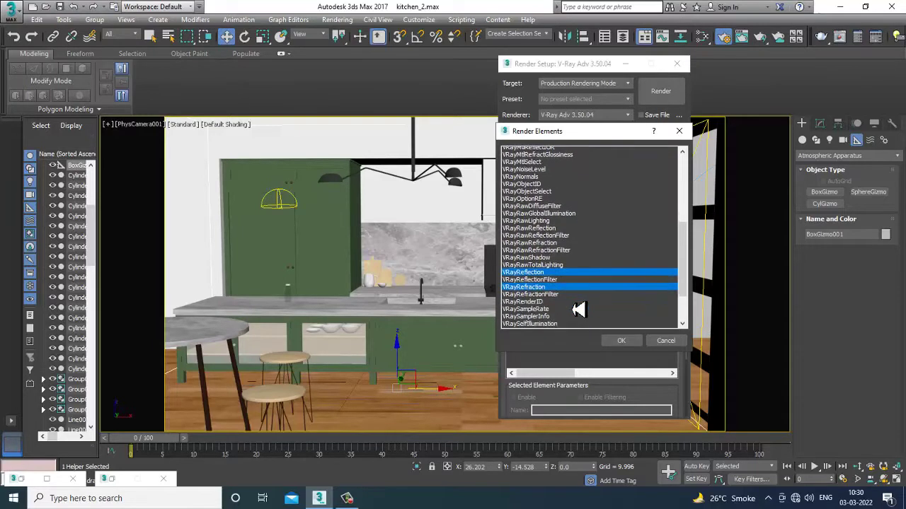
pyautogui.scroll(-1, 577, 309)
pyautogui.keyDown('ctrl'); pyautogui.click(561, 307); pyautogui.keyUp('ctrl')
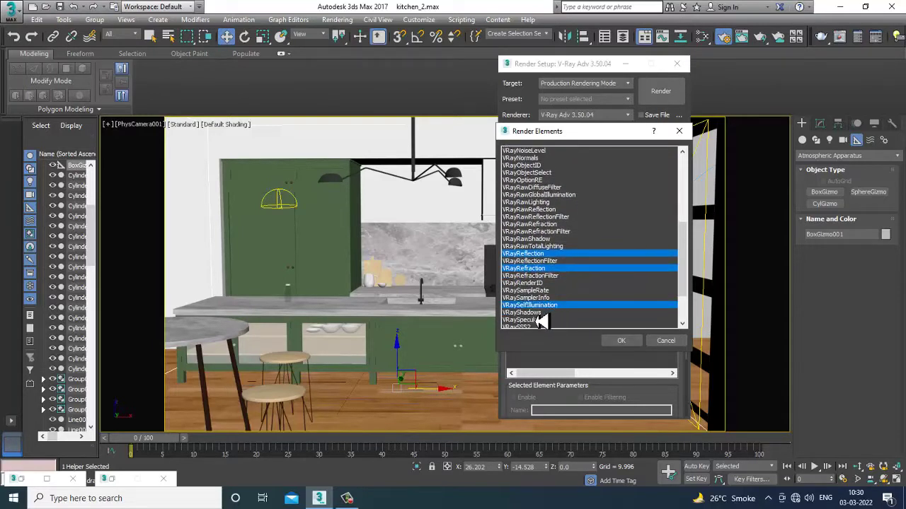
pyautogui.keyDown('ctrl'); pyautogui.click(542, 313); pyautogui.keyUp('ctrl')
pyautogui.scroll(-2, 576, 314)
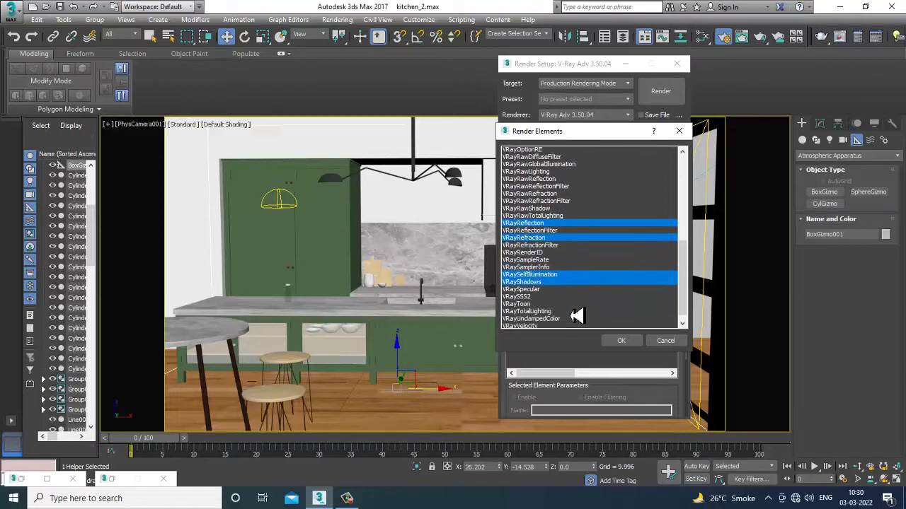
pyautogui.scroll(-1, 577, 317)
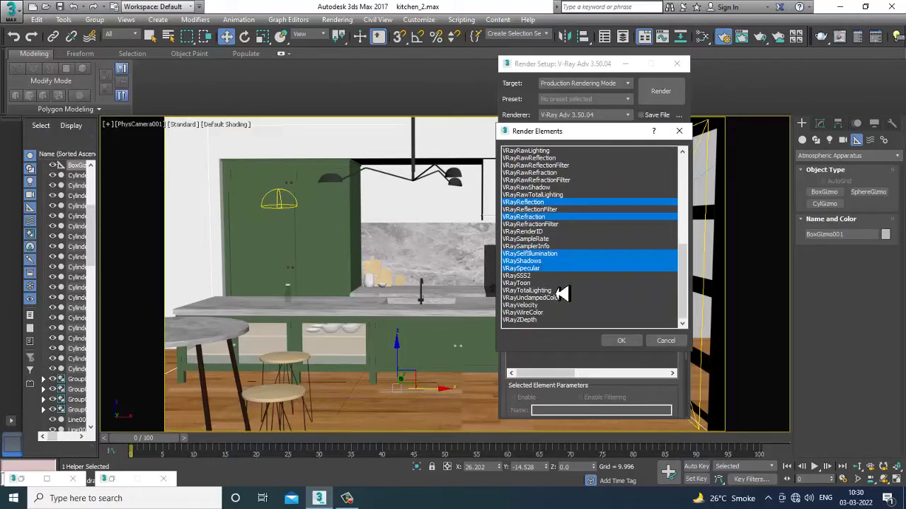
pyautogui.keyDown('ctrl'); pyautogui.click(536, 321); pyautogui.keyUp('ctrl')
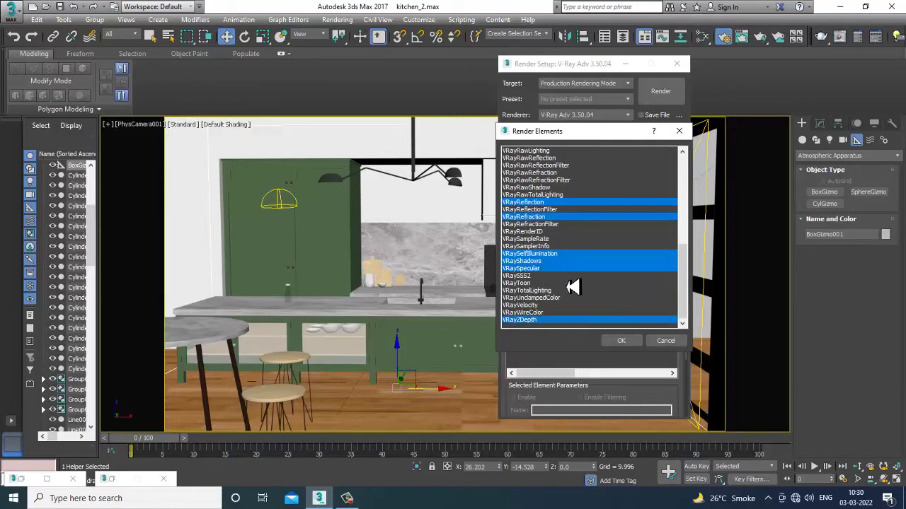
pyautogui.scroll(10, 573, 263)
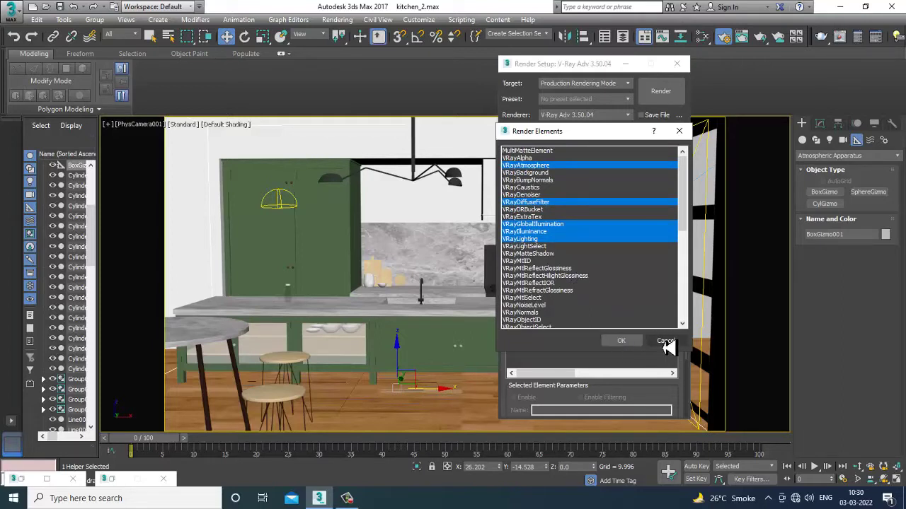
pyautogui.click(623, 342)
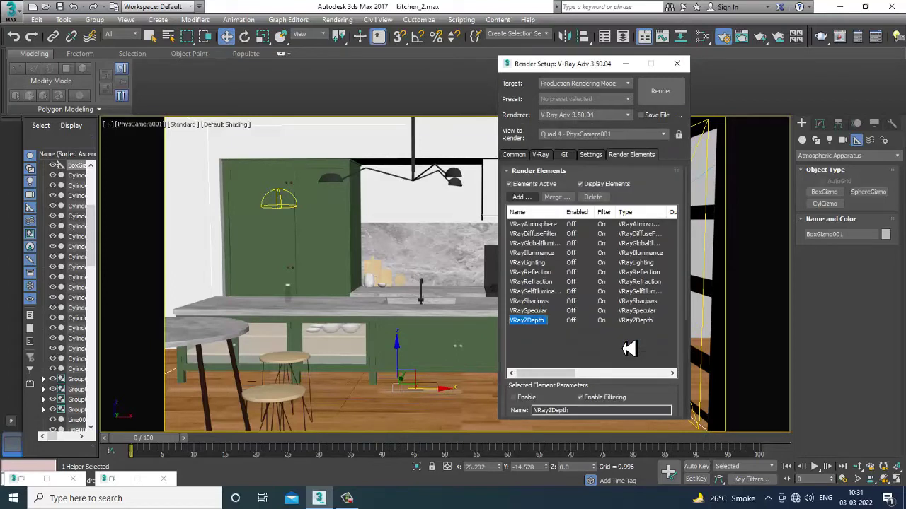
# Save the scene as a new file named kitchen_3 in the March 2022 folder on Local Disk (D:)
pyautogui.click(14, 14)
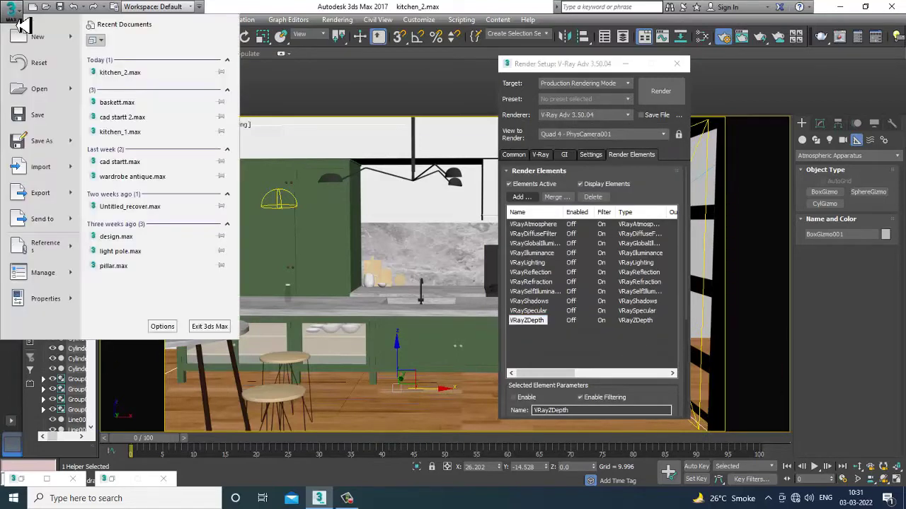
pyautogui.click(47, 145)
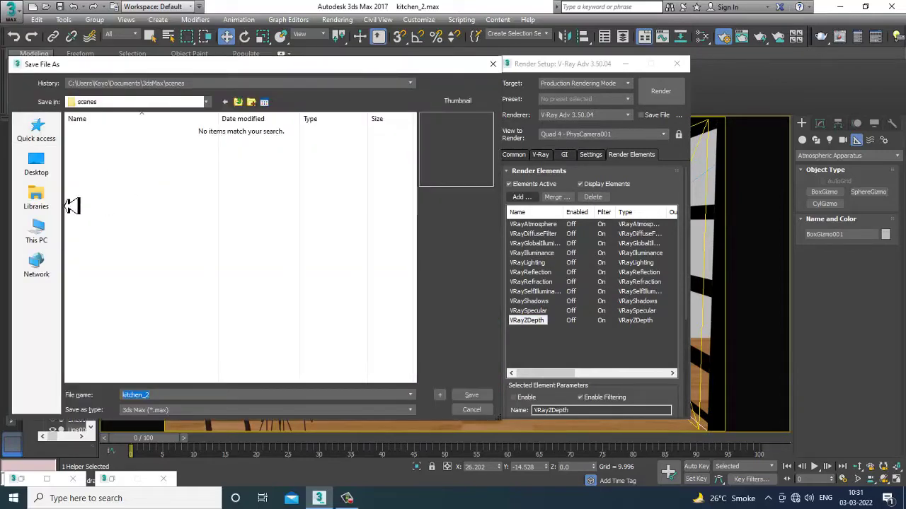
pyautogui.click(36, 233)
pyautogui.doubleClick(275, 279)
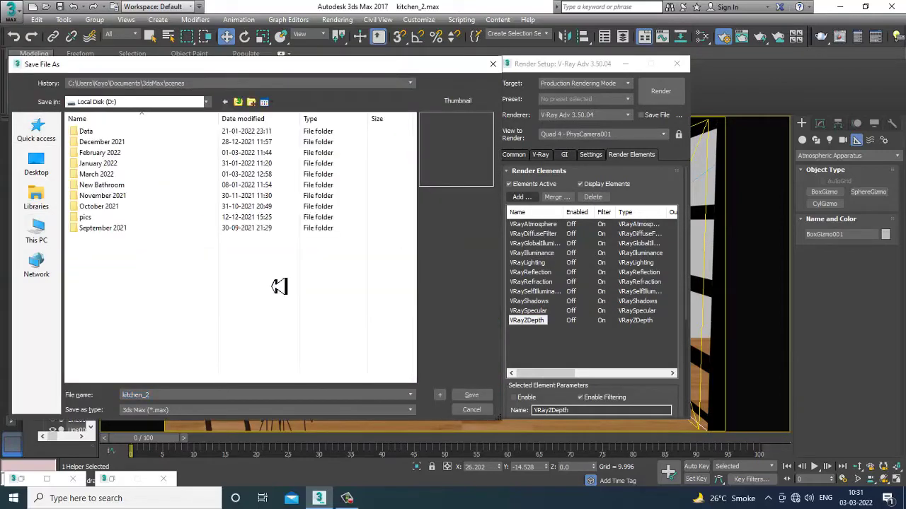
pyautogui.click(120, 176)
pyautogui.press('Return')
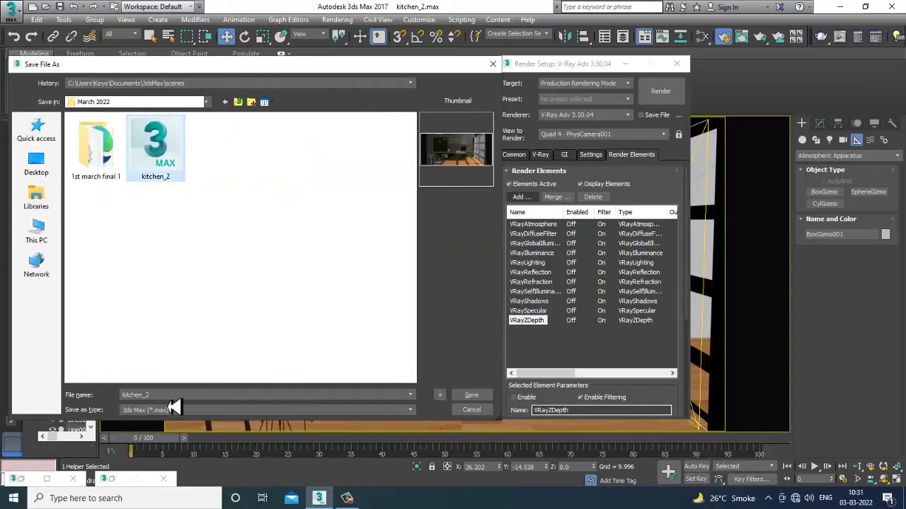
pyautogui.click(178, 397)
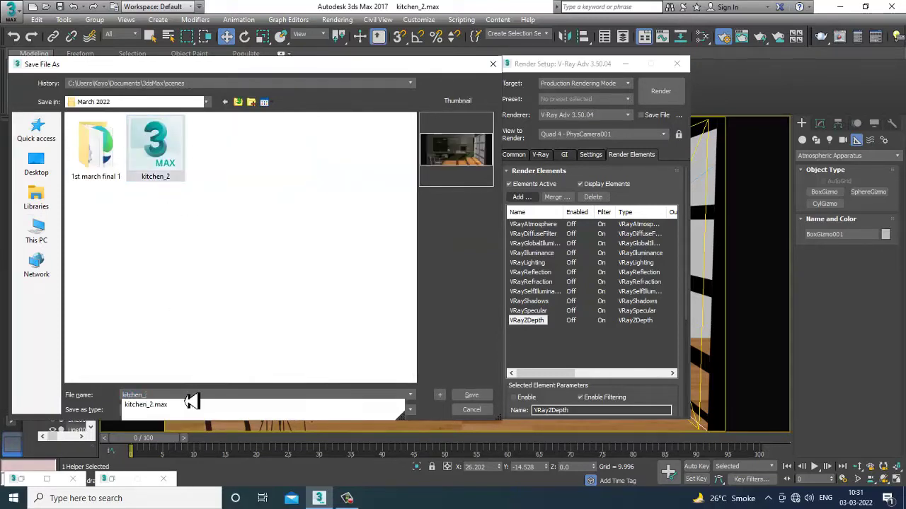
pyautogui.press('Return')
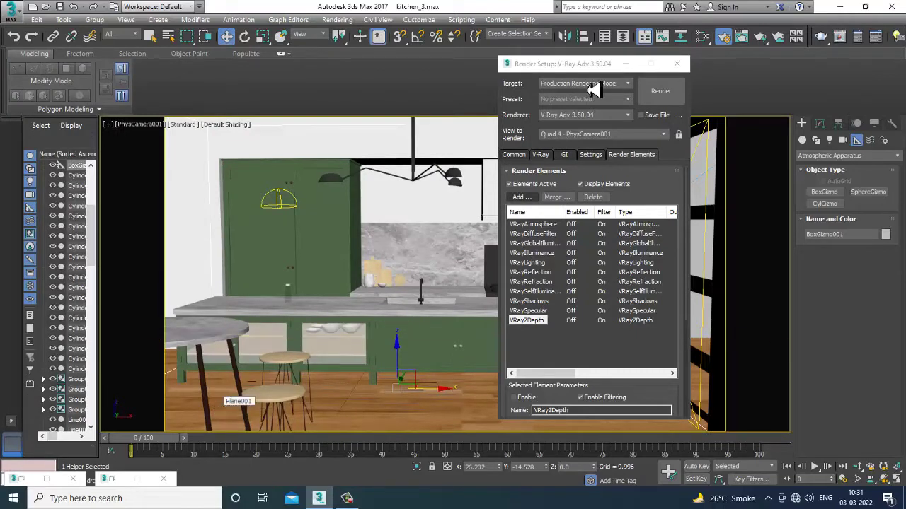
# Set Render Setup aside, select all objects in the scene and render the PhysCamera001 view
pyautogui.click(625, 63)
pyautogui.click(562, 196)
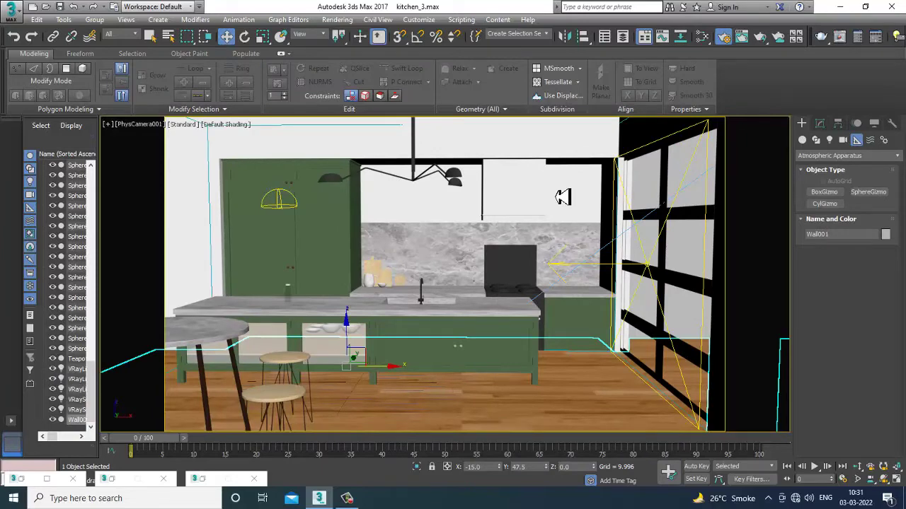
pyautogui.hotkey('ctrl', 'a')
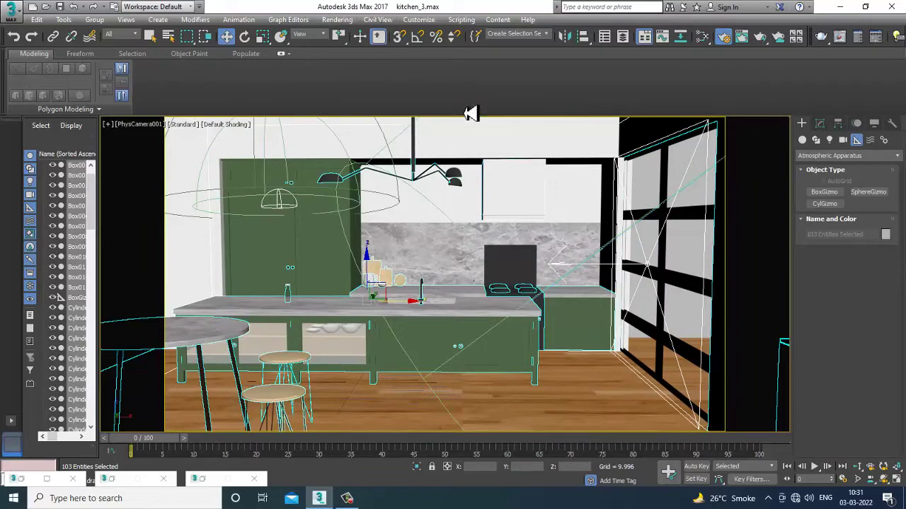
pyautogui.click(337, 19)
pyautogui.click(345, 33)
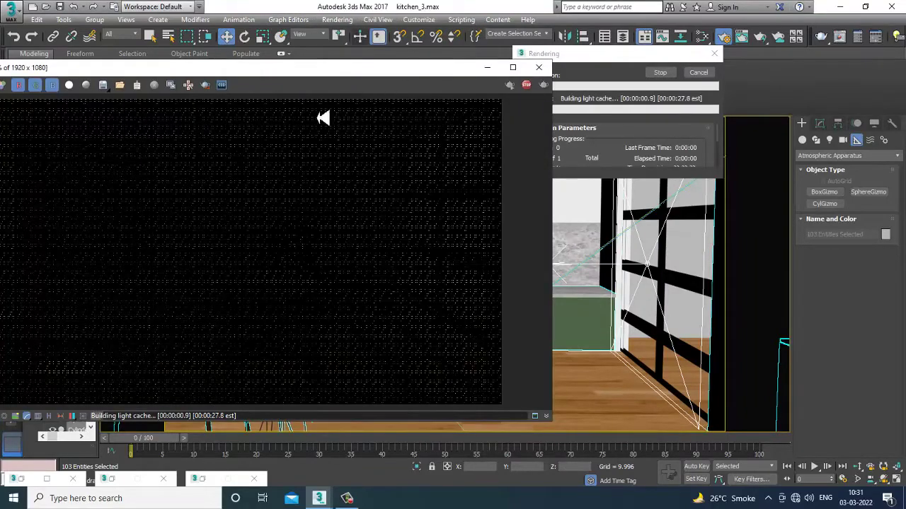
pyautogui.moveTo(303, 77); pyautogui.dragTo(618, 89)
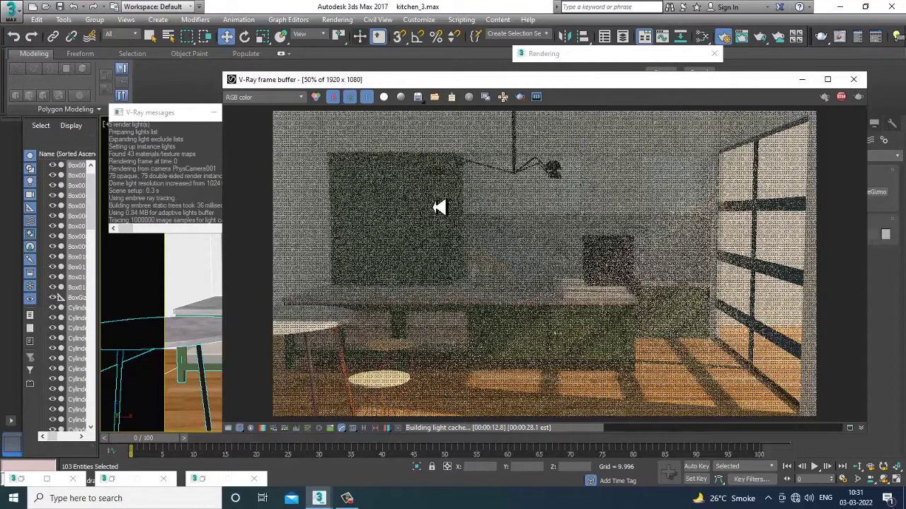
# Compare the VRayDiffuseFilter element with the RGB color channel while the image renders, ending on RGB color
pyautogui.click(263, 98)
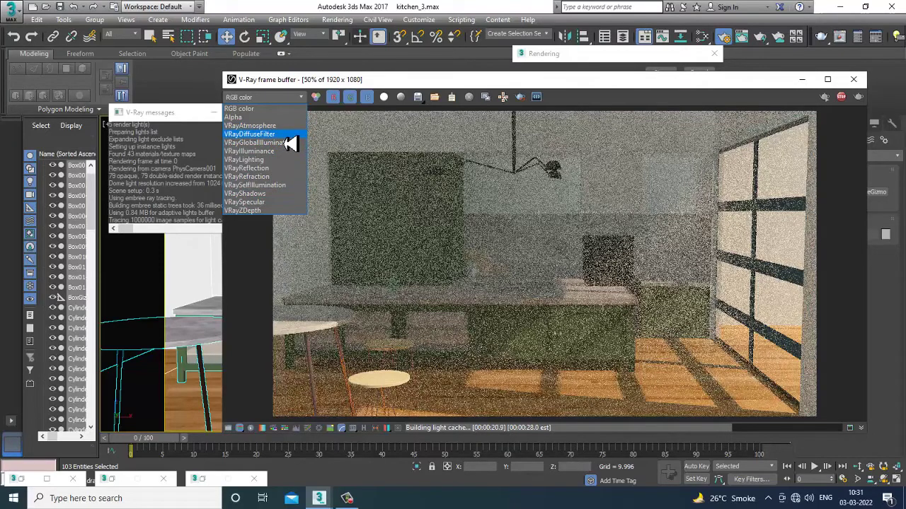
pyautogui.click(255, 134)
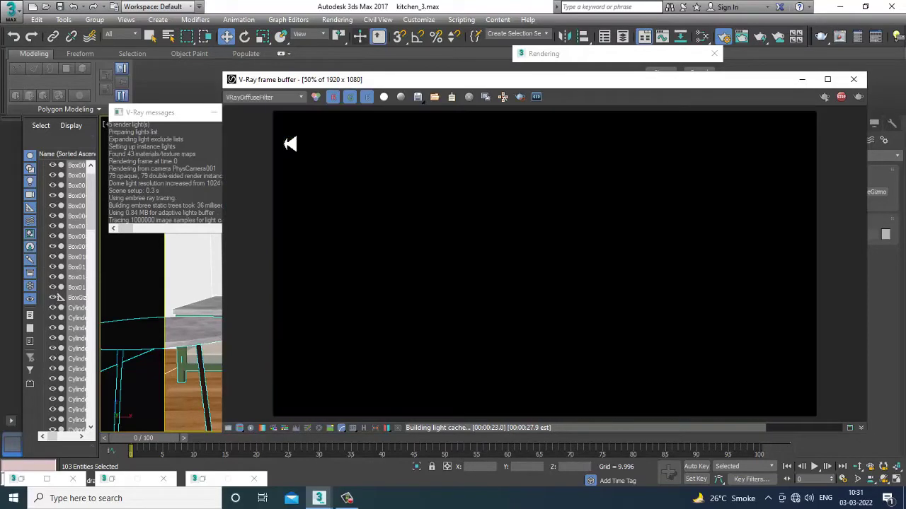
pyautogui.click(266, 97)
pyautogui.click(268, 111)
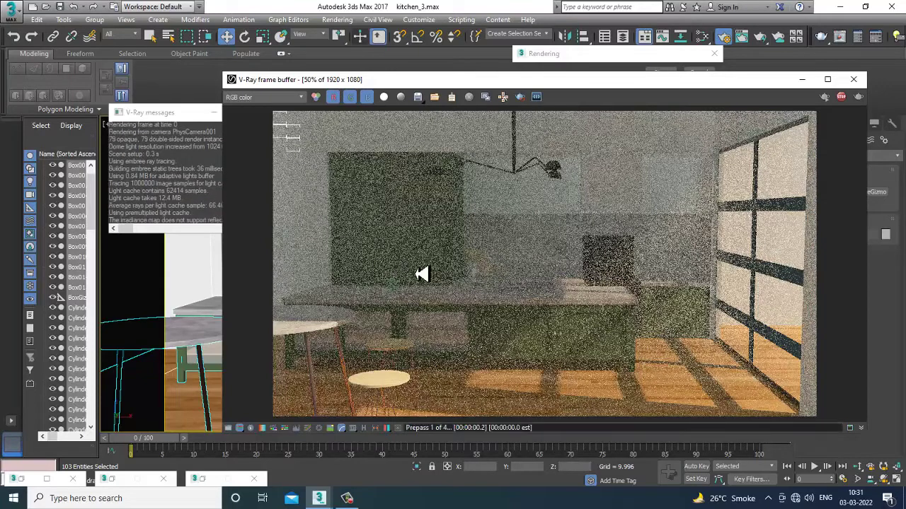
pyautogui.click(266, 98)
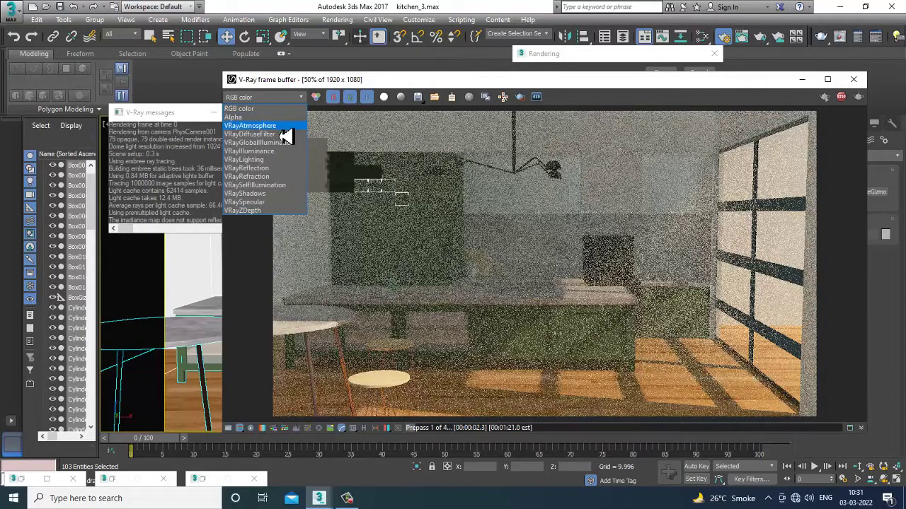
pyautogui.click(285, 135)
pyautogui.click(287, 100)
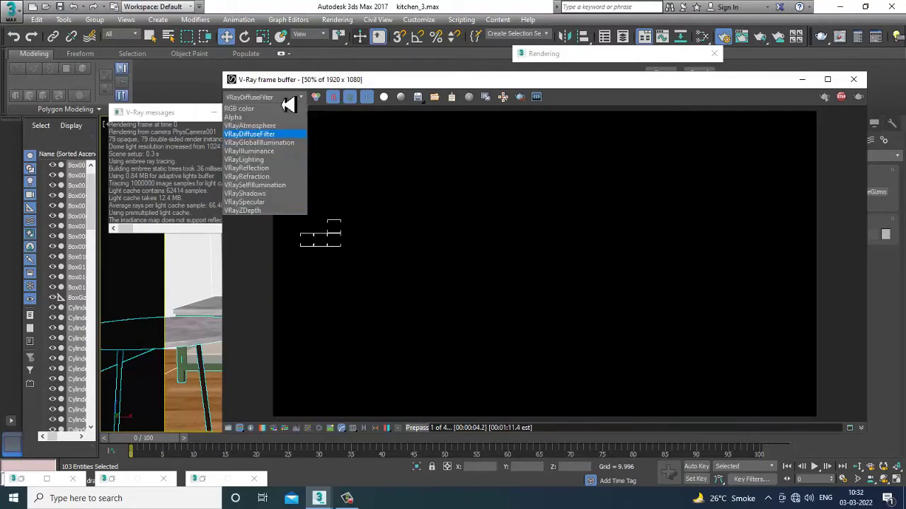
pyautogui.click(258, 109)
pyautogui.click(268, 98)
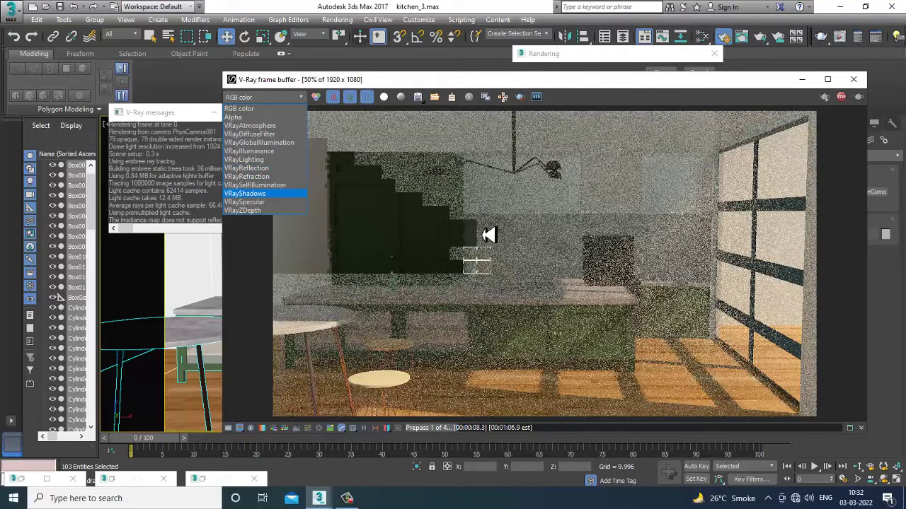
pyautogui.click(489, 235)
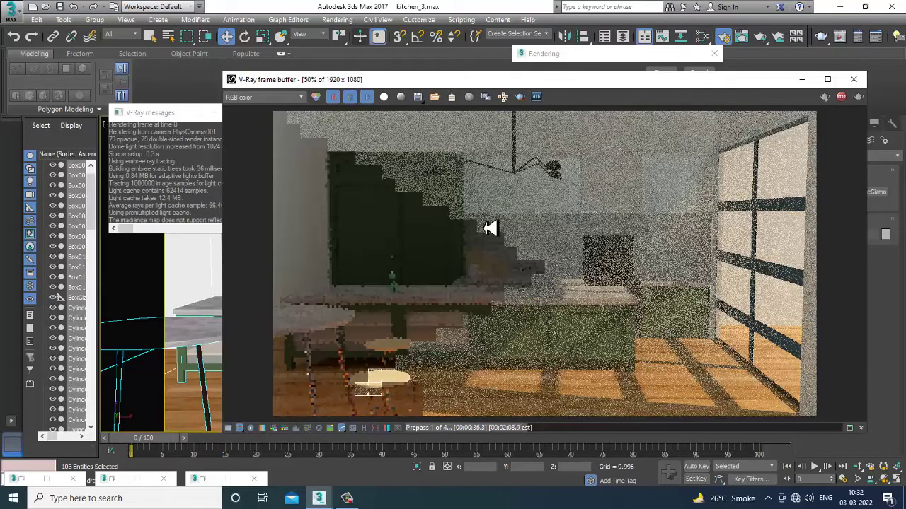
pyautogui.click(272, 98)
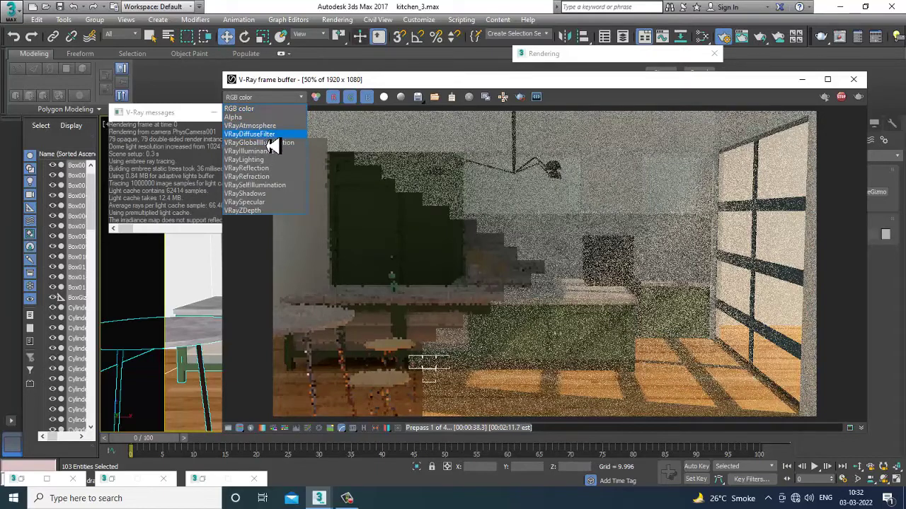
pyautogui.click(274, 134)
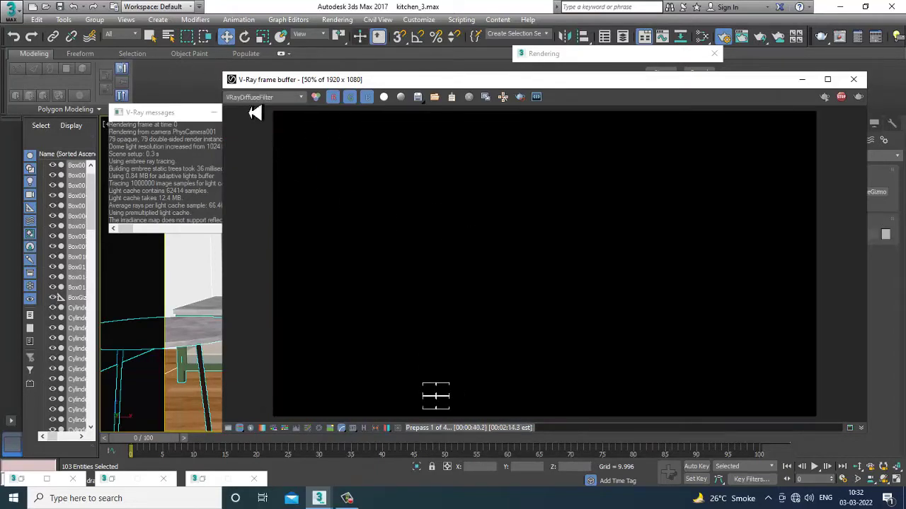
pyautogui.click(260, 98)
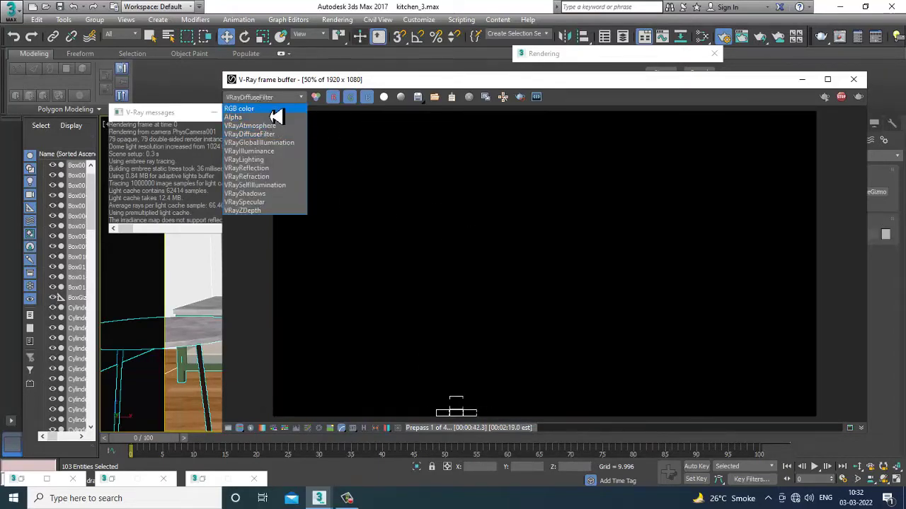
pyautogui.click(244, 109)
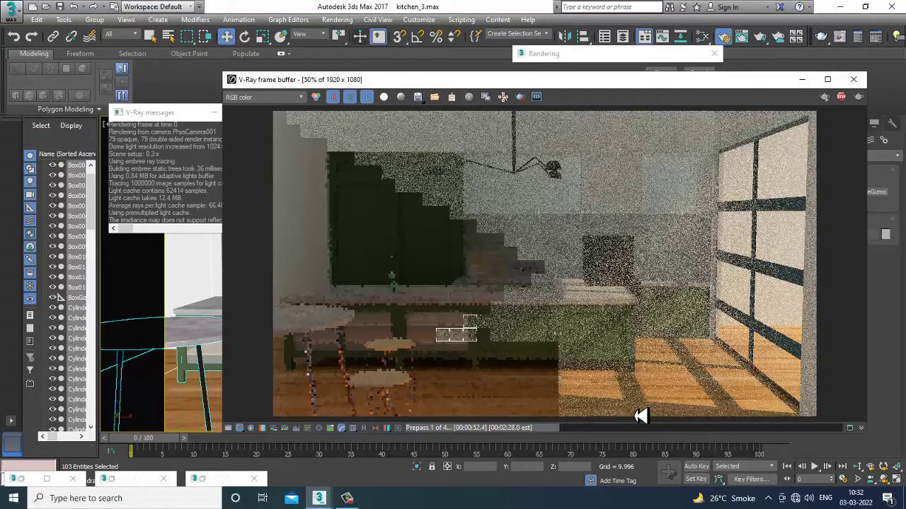
# Stop the render, close the frame buffer and the V-Ray messages, and restore the selection of all objects
pyautogui.click(853, 79)
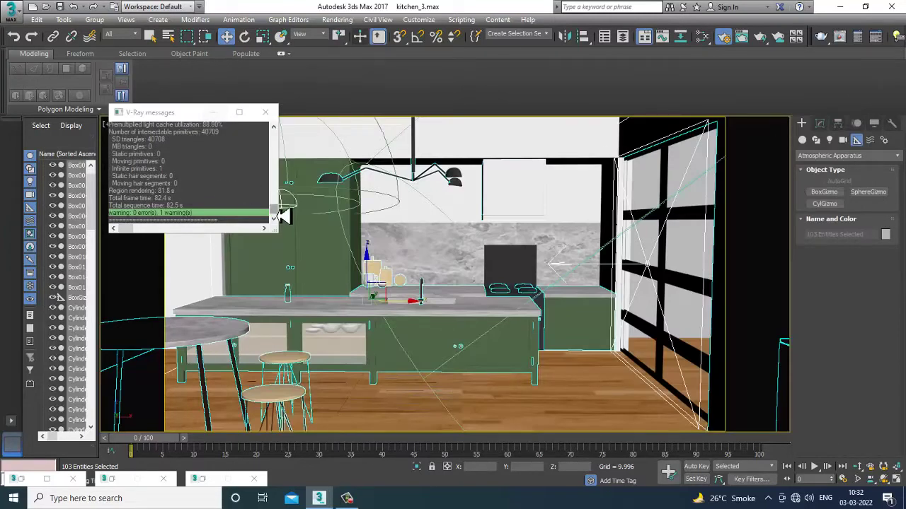
pyautogui.moveTo(275, 211); pyautogui.dragTo(283, 180)
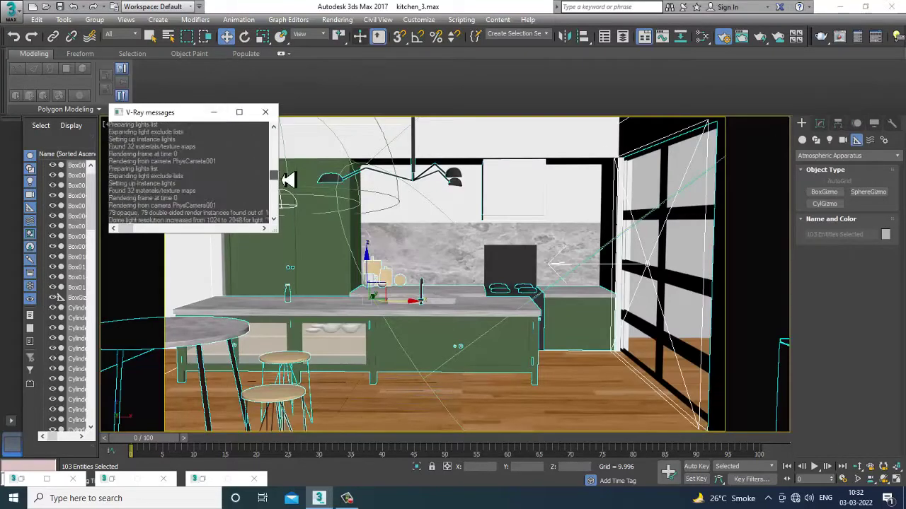
pyautogui.click(265, 112)
pyautogui.click(435, 238)
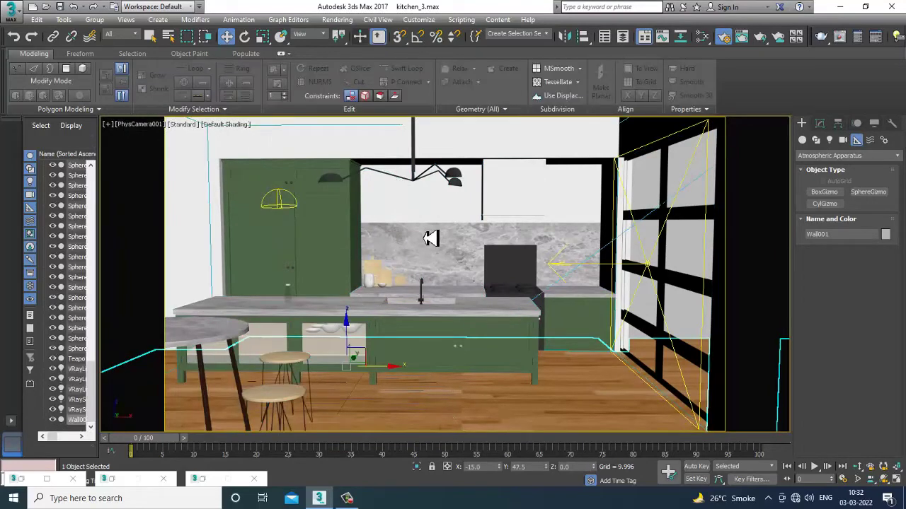
pyautogui.hotkey('ctrl', 'z')
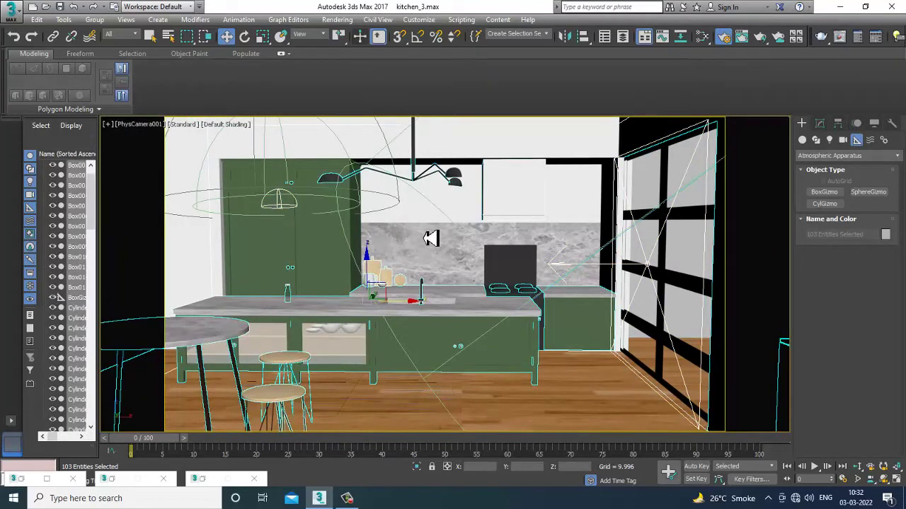
# Add a new VRayLightMtl to an empty area of View1 in the Slate Material Editor
pyautogui.press('m')
pyautogui.scroll(1, 431, 239)
pyautogui.moveTo(407, 310); pyautogui.dragTo(386, 135, button='middle')
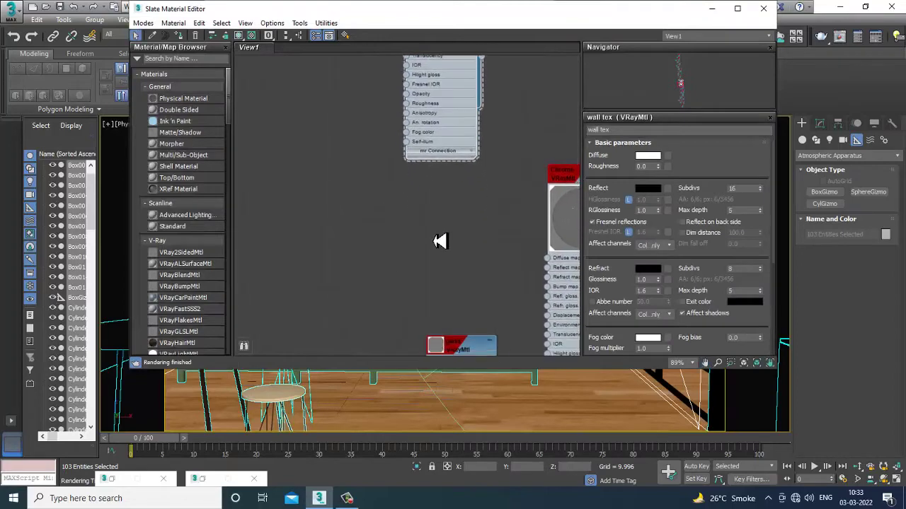
pyautogui.moveTo(455, 292); pyautogui.dragTo(430, 111, button='middle')
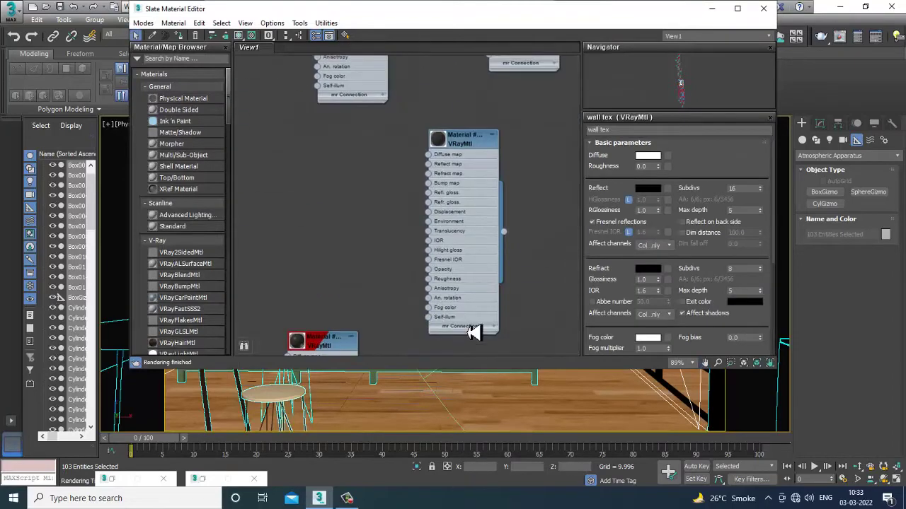
pyautogui.scroll(-4, 479, 275)
pyautogui.moveTo(477, 293); pyautogui.dragTo(426, 89, button='middle')
pyautogui.moveTo(437, 351); pyautogui.dragTo(437, 113, button='middle')
pyautogui.moveTo(466, 234); pyautogui.dragTo(463, 193, button='middle')
pyautogui.scroll(-5, 212, 141)
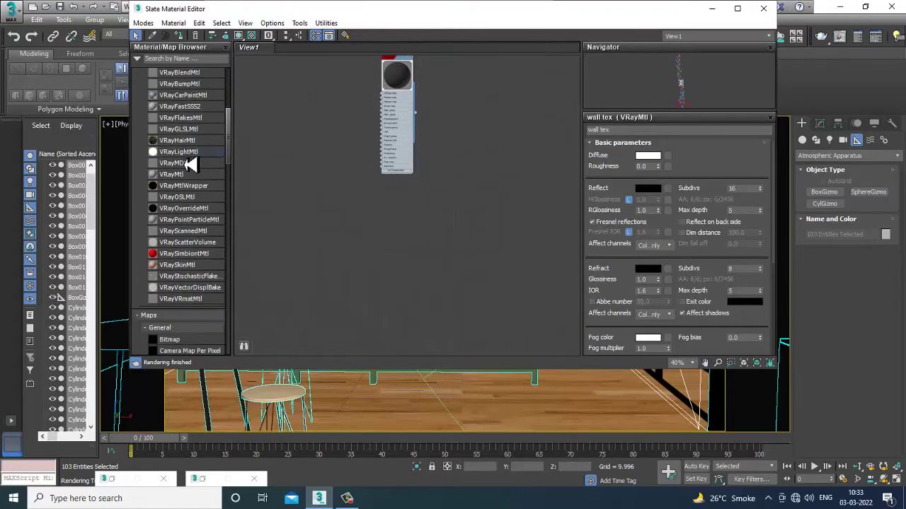
pyautogui.moveTo(185, 152); pyautogui.dragTo(364, 239)
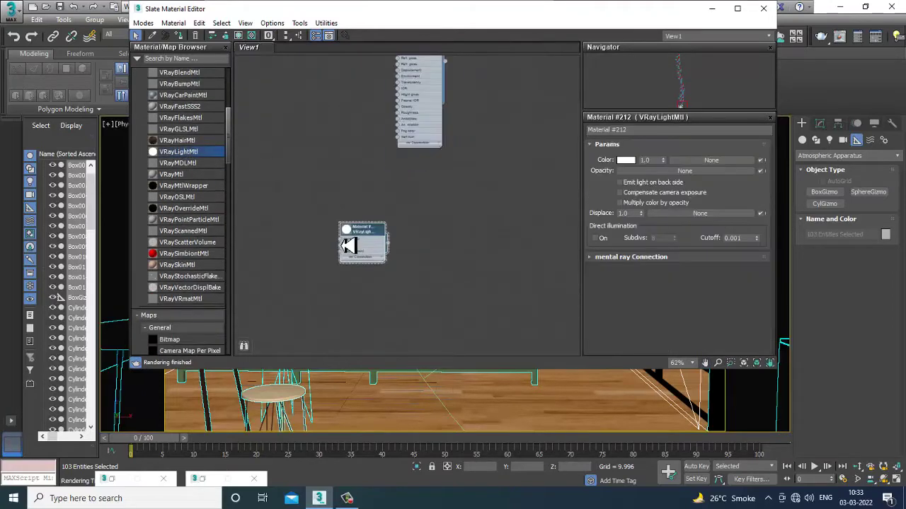
# Load a VRayDirt map as the light color of the new VRayLightMtl
pyautogui.scroll(5, 352, 240)
pyautogui.click(728, 171)
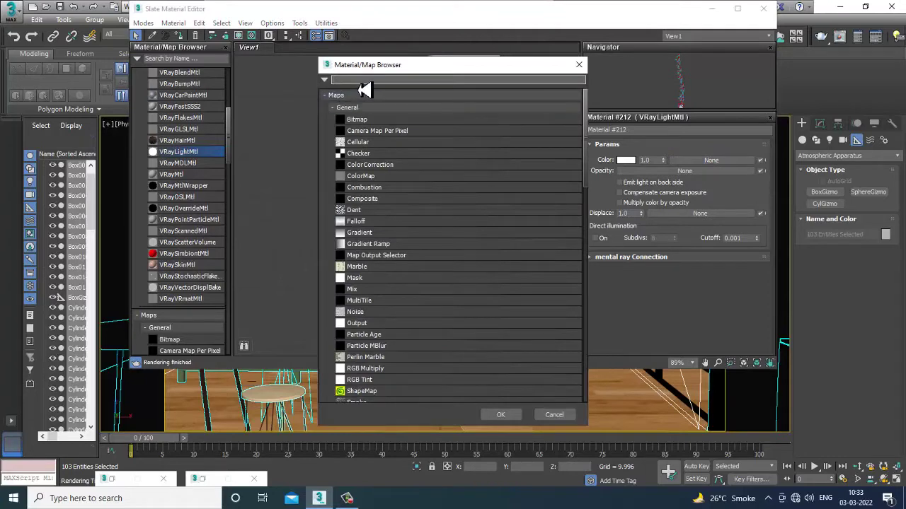
pyautogui.write('vraydi')
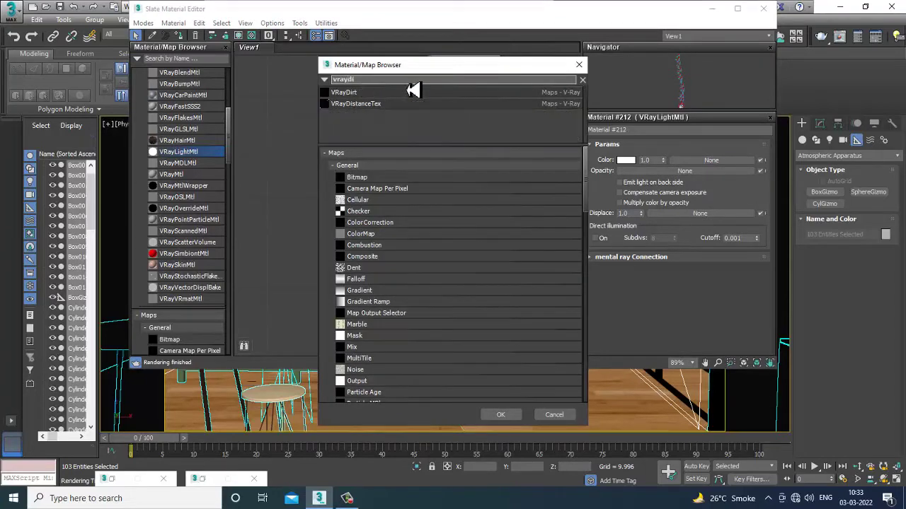
pyautogui.doubleClick(334, 93)
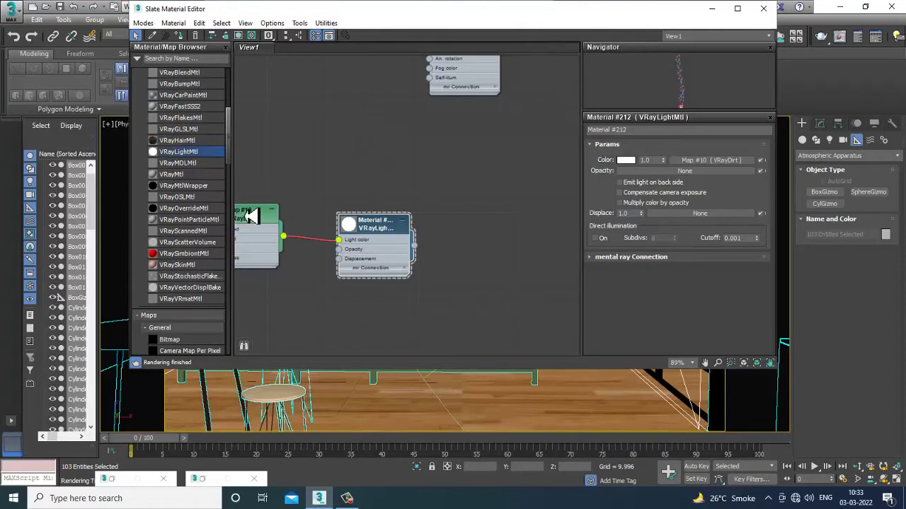
# Assign the light material to all selected objects and set the VRayDirt map's radius to 2048
pyautogui.doubleClick(251, 216)
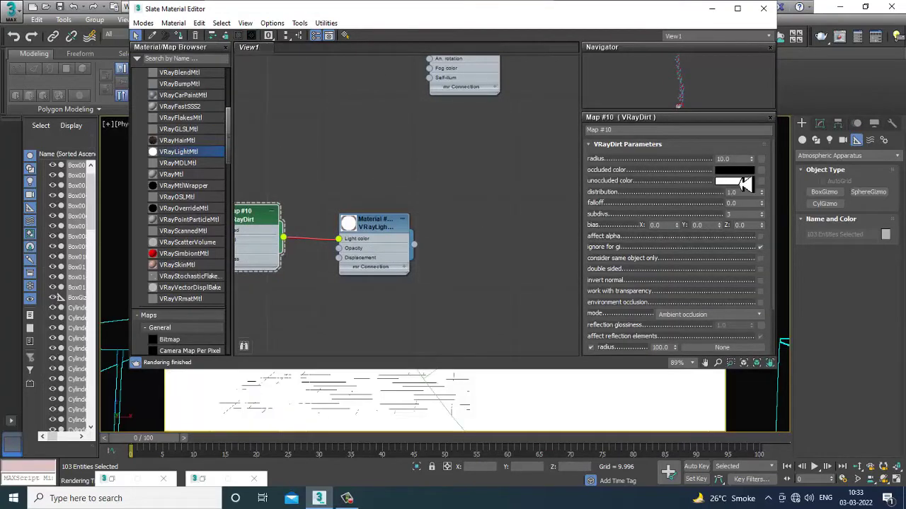
pyautogui.moveTo(736, 161); pyautogui.dragTo(651, 164)
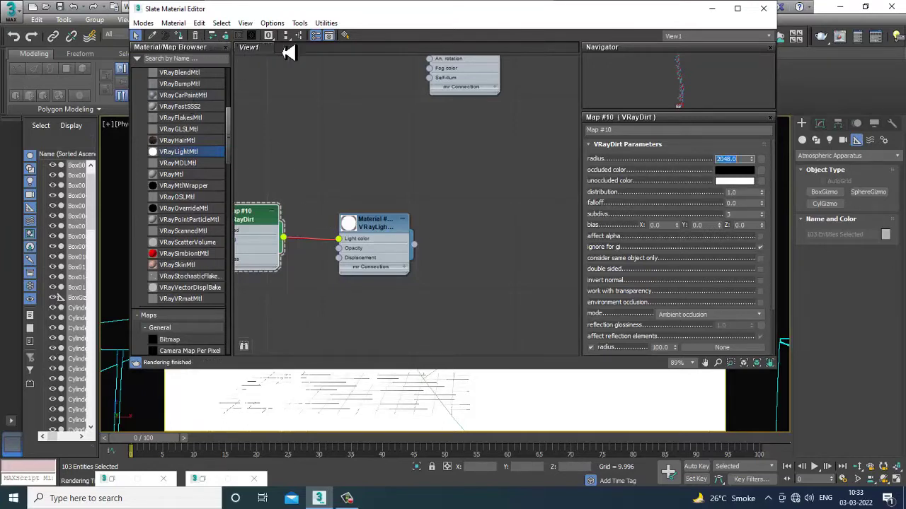
# Render the camera view with the VRayDirt light material applied, then stop and close the frame buffer
pyautogui.moveTo(216, 12); pyautogui.dragTo(216, 87)
pyautogui.moveTo(272, 88); pyautogui.dragTo(279, 134)
pyautogui.click(337, 21)
pyautogui.click(354, 33)
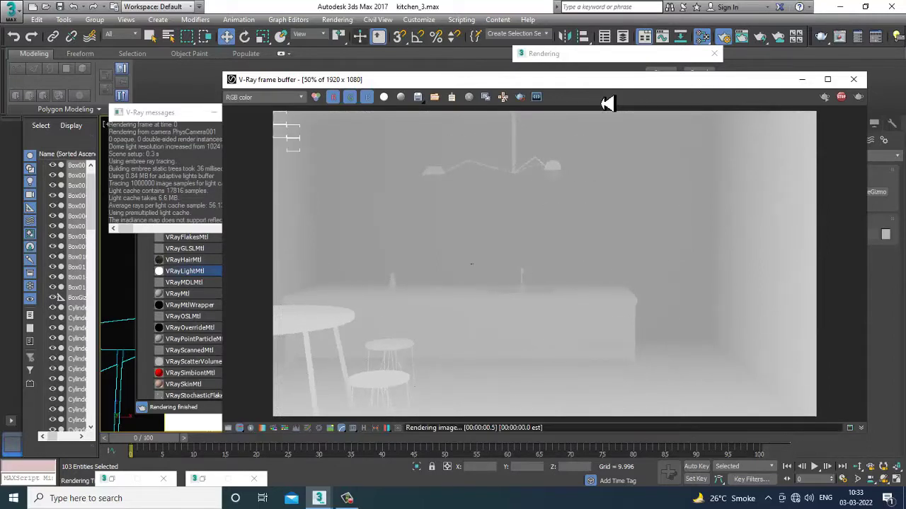
pyautogui.click(854, 80)
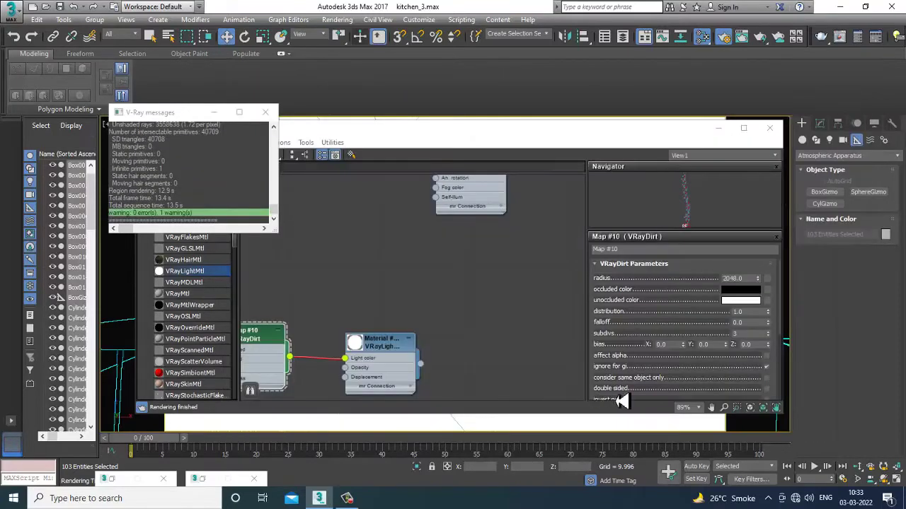
# Minimize the material editor and delete the box gizmo helper surrounding the kitchen in a wireframe perspective view, then restore shaded display
pyautogui.click(718, 128)
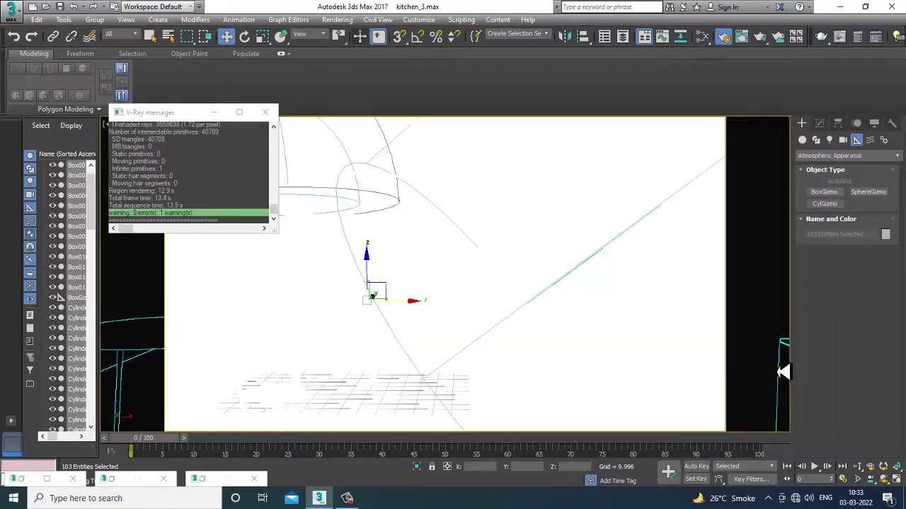
pyautogui.press('p')
pyautogui.scroll(-4, 577, 326)
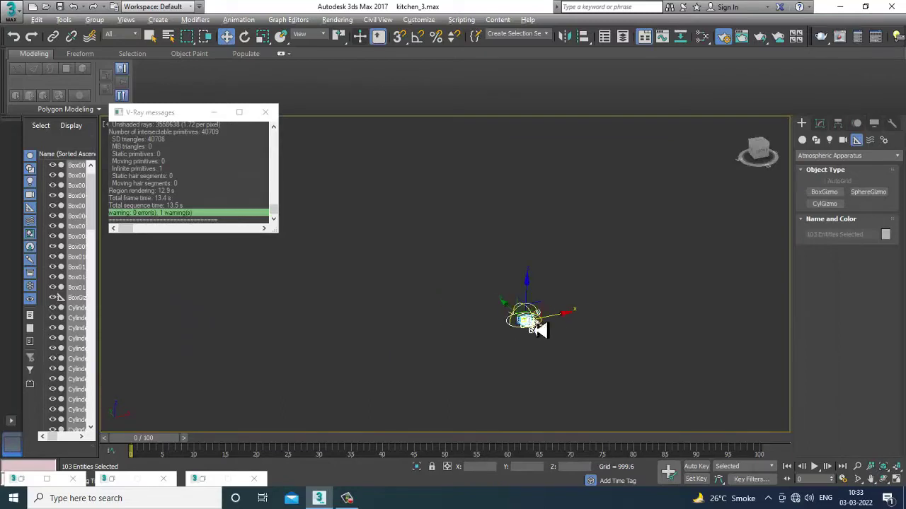
pyautogui.scroll(6, 559, 331)
pyautogui.click(557, 335)
pyautogui.scroll(8, 379, 312)
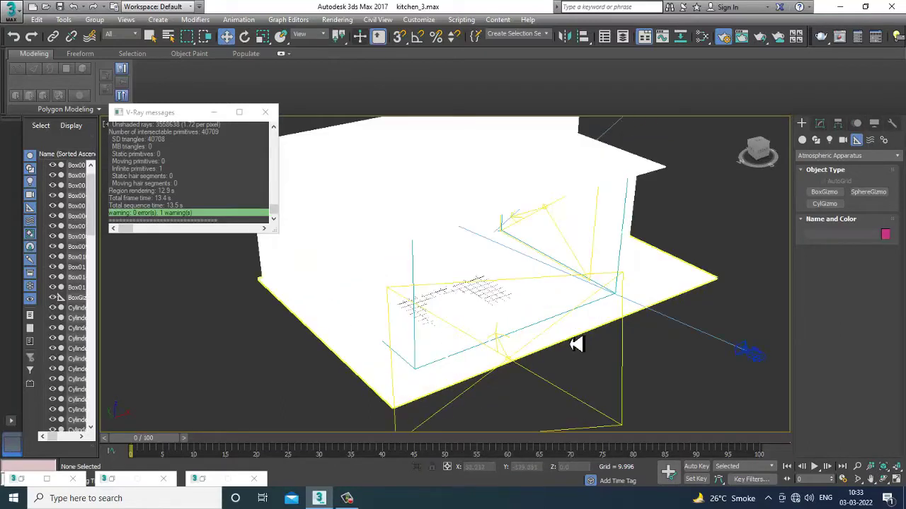
pyautogui.click(549, 329)
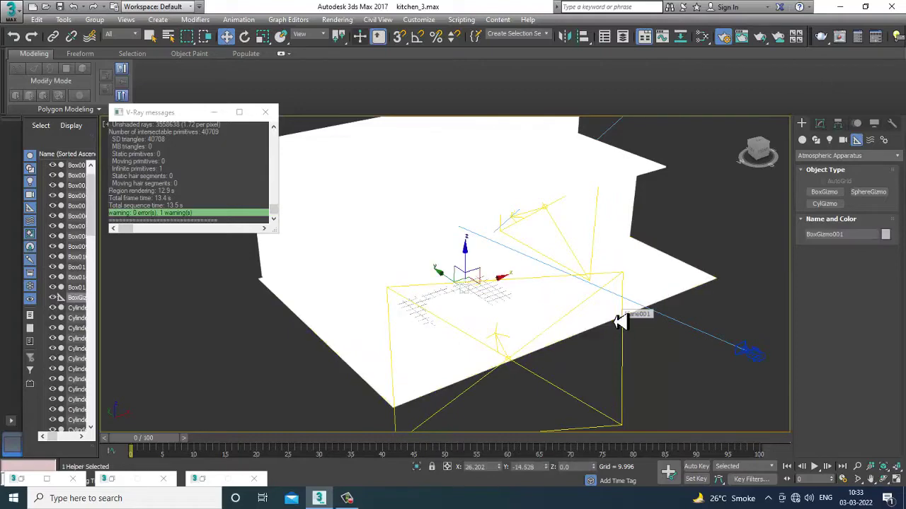
pyautogui.press('F3')
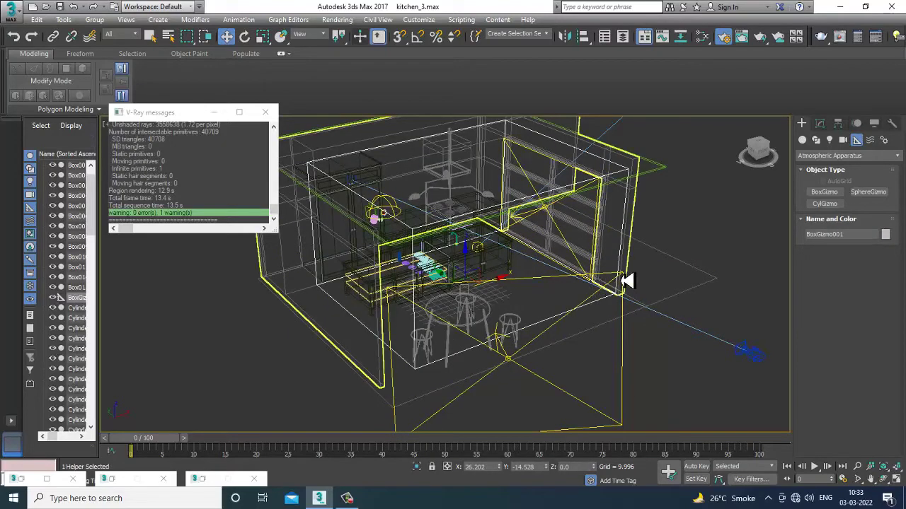
pyautogui.press('Delete')
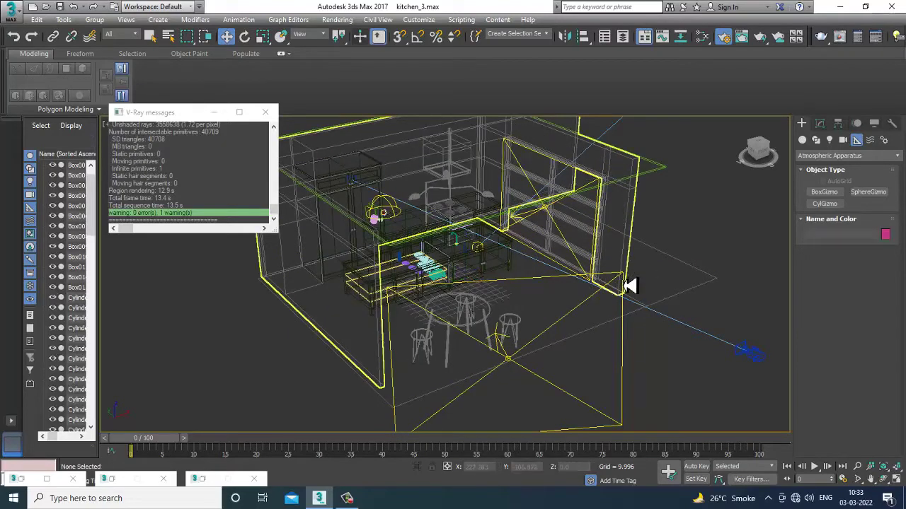
pyautogui.press('F3')
pyautogui.keyDown('alt'); pyautogui.moveTo(643, 287); pyautogui.dragTo(650, 294, button='middle'); pyautogui.keyUp('alt')
# Set the radius of the VRayDirt map feeding the light material to 1024 and minimize the material editor
pyautogui.press('m')
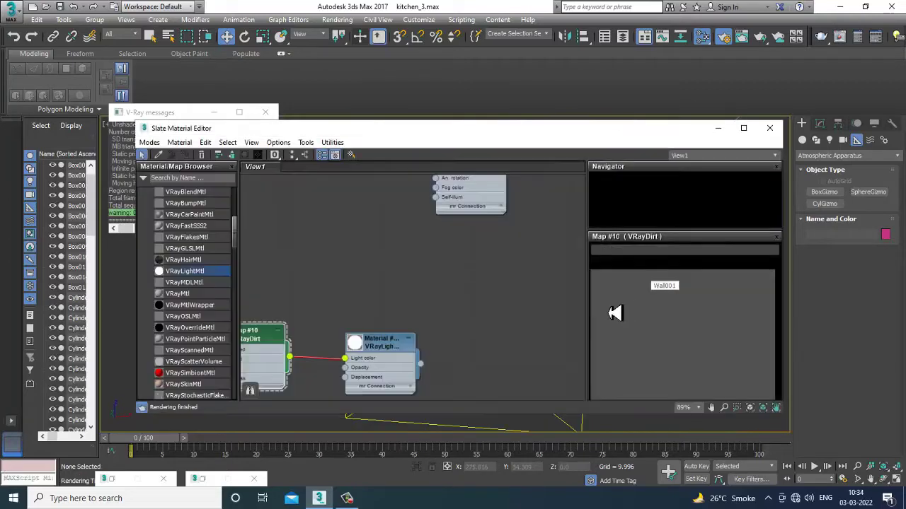
pyautogui.click(451, 285)
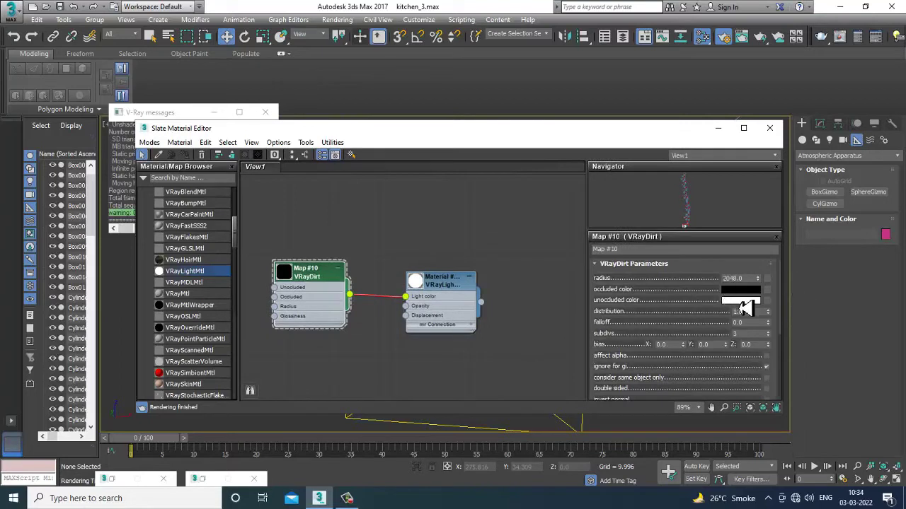
pyautogui.moveTo(751, 279); pyautogui.dragTo(662, 277)
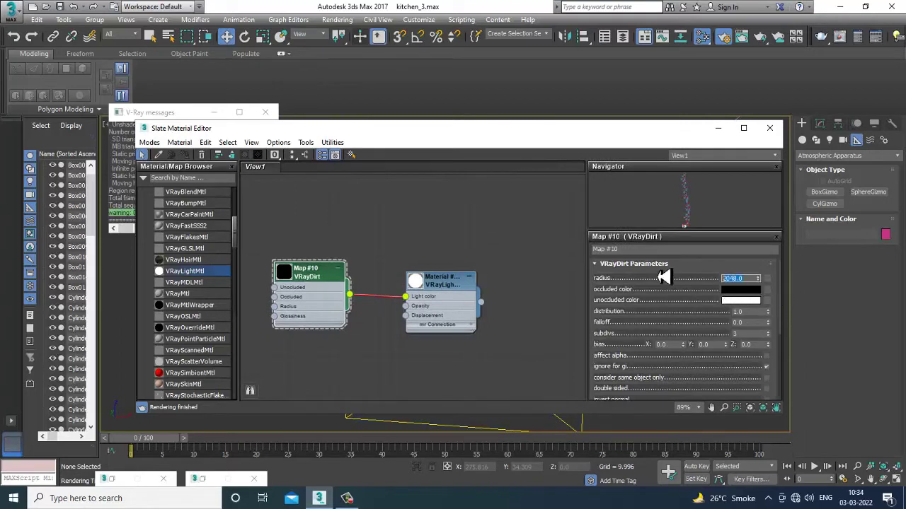
pyautogui.write('1024')
pyautogui.press('Return')
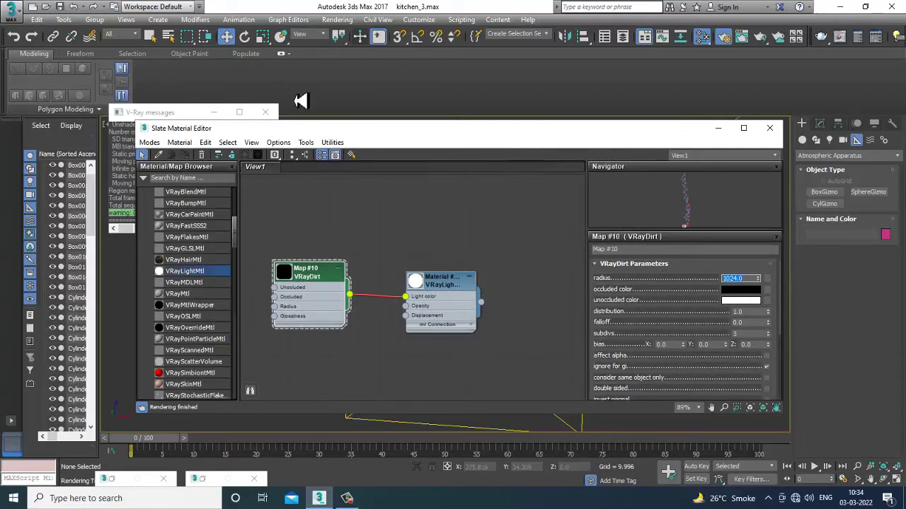
pyautogui.click(719, 130)
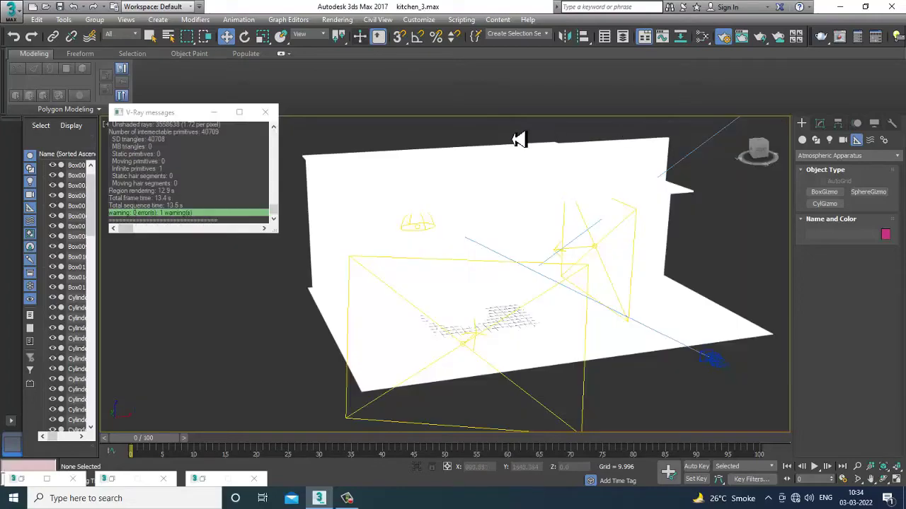
# Render the camera view to check the new dirt radius, then stop the render and close the frame buffer
pyautogui.press('c')
pyautogui.click(337, 21)
pyautogui.click(348, 34)
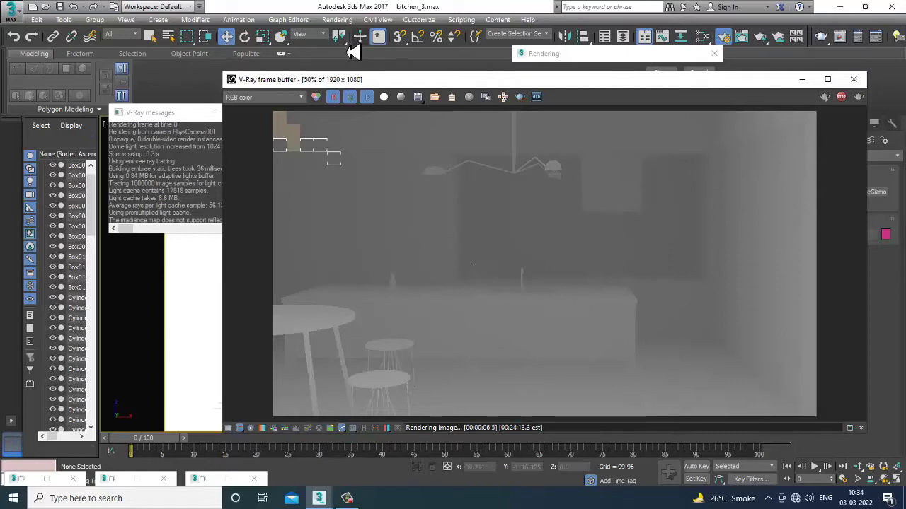
pyautogui.press('Escape')
pyautogui.click(858, 83)
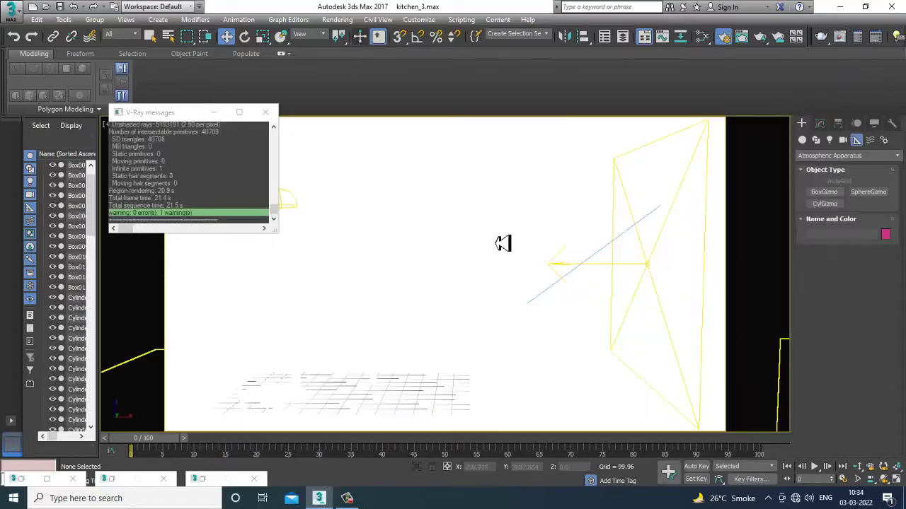
# Restrict selection to Lights in the perspective view and delete all the lights in the scene
pyautogui.click(711, 275)
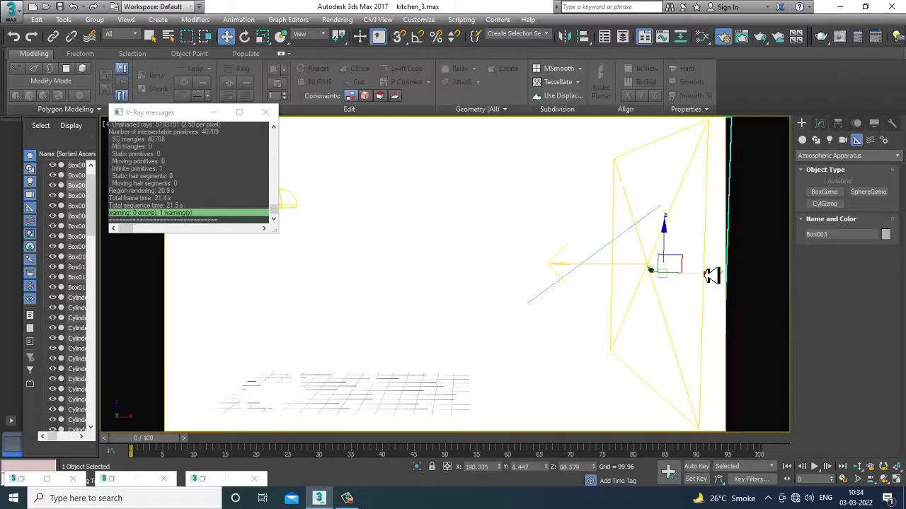
pyautogui.scroll(-5, 707, 274)
pyautogui.click(680, 316)
pyautogui.scroll(6, 600, 274)
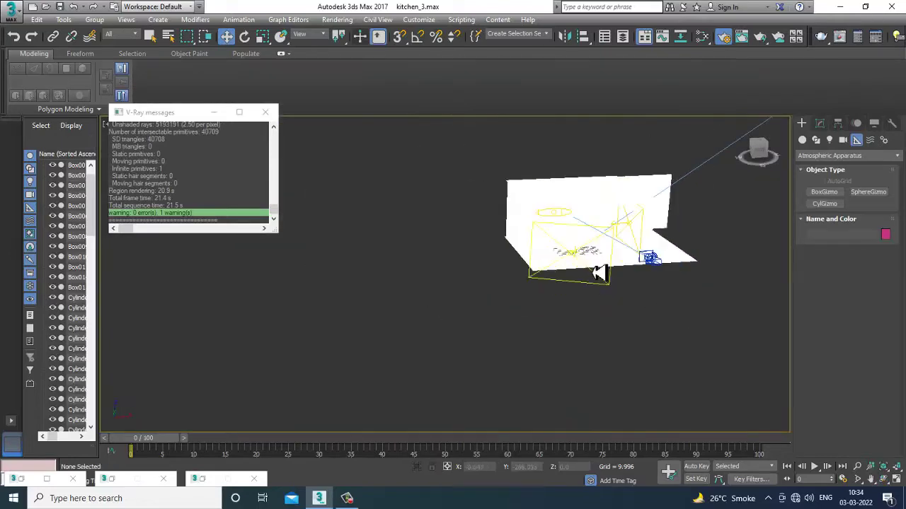
pyautogui.click(606, 348)
pyautogui.scroll(-3, 612, 340)
pyautogui.moveTo(615, 283); pyautogui.dragTo(519, 359, button='middle')
pyautogui.keyDown('ctrl'); pyautogui.click(588, 298); pyautogui.keyUp('ctrl')
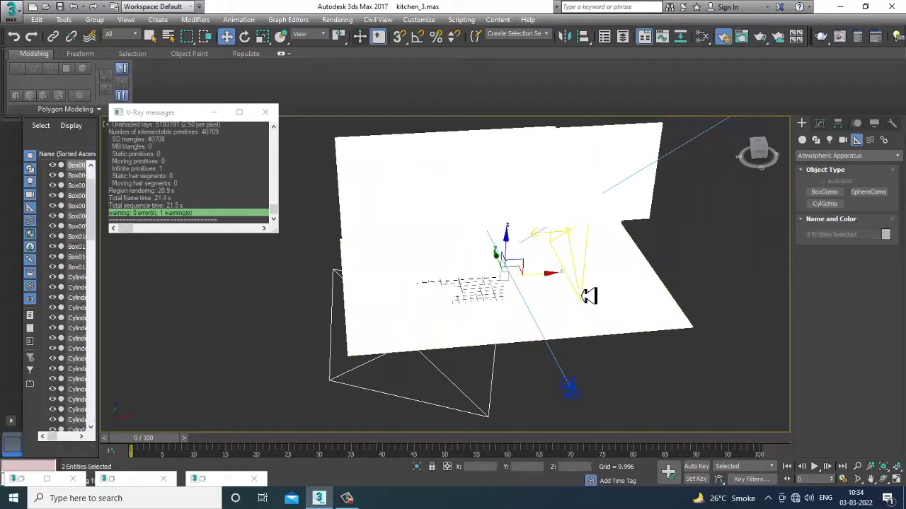
pyautogui.click(130, 34)
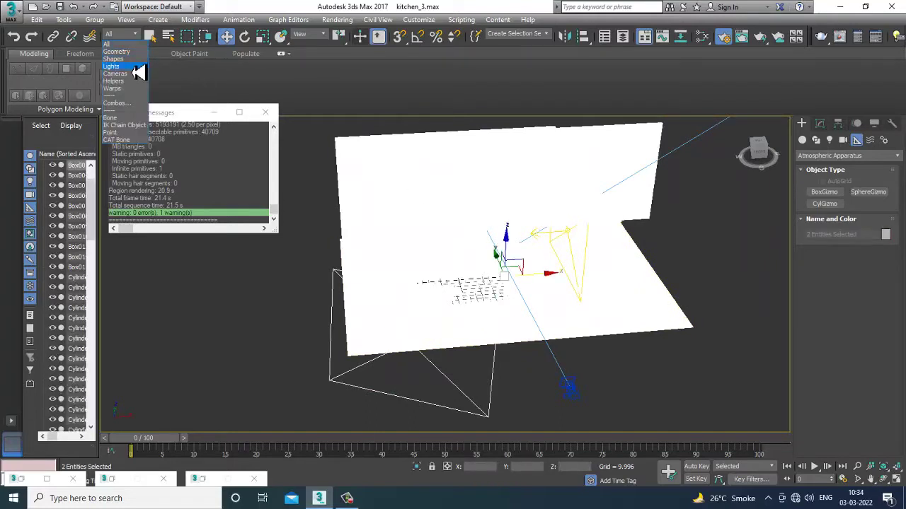
pyautogui.click(133, 67)
pyautogui.scroll(-3, 494, 222)
pyautogui.moveTo(376, 162); pyautogui.dragTo(711, 369)
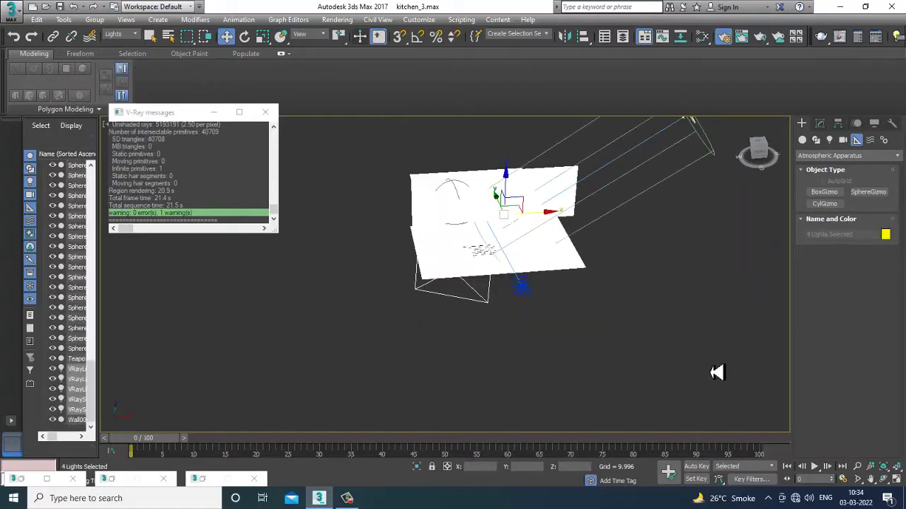
pyautogui.press('Delete')
pyautogui.moveTo(581, 234); pyautogui.dragTo(578, 271, button='middle')
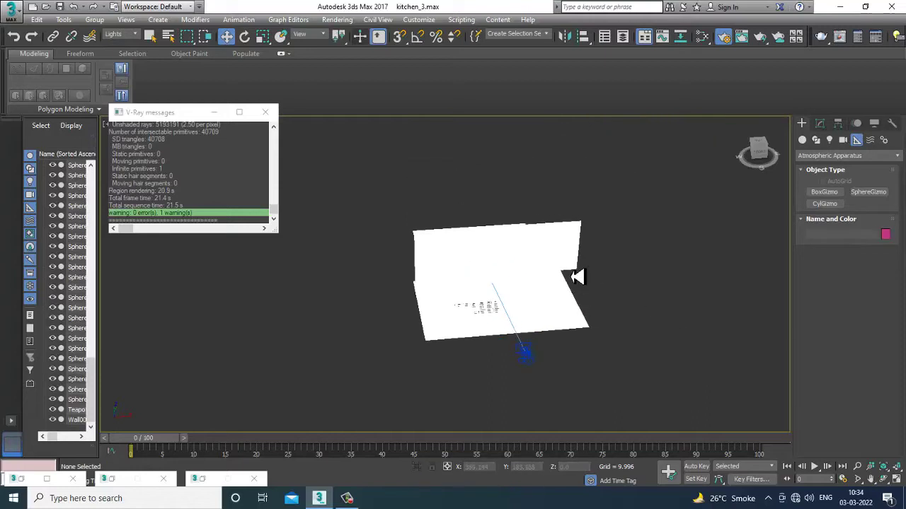
# Delete all render elements from VRayAtmosphere through VRayZDepth in the render setup and minimize it
pyautogui.click(346, 22)
pyautogui.click(379, 72)
pyautogui.click(346, 20)
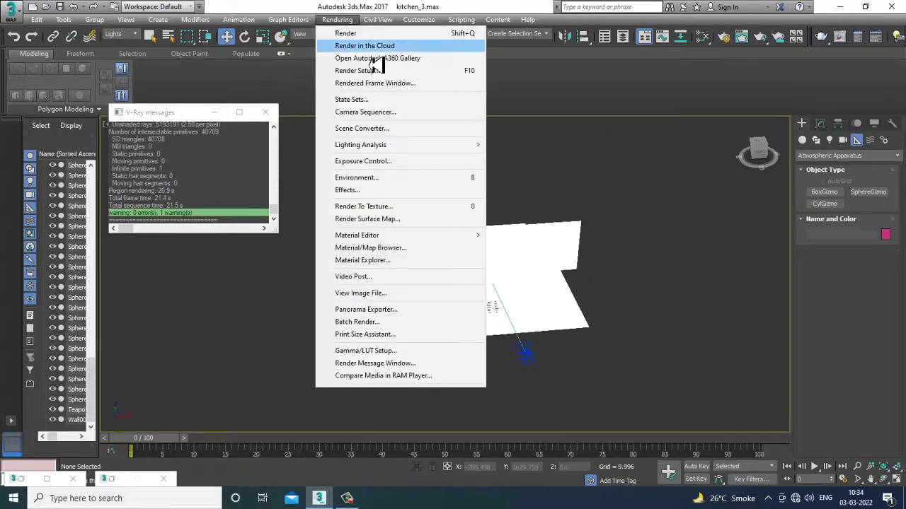
pyautogui.click(375, 70)
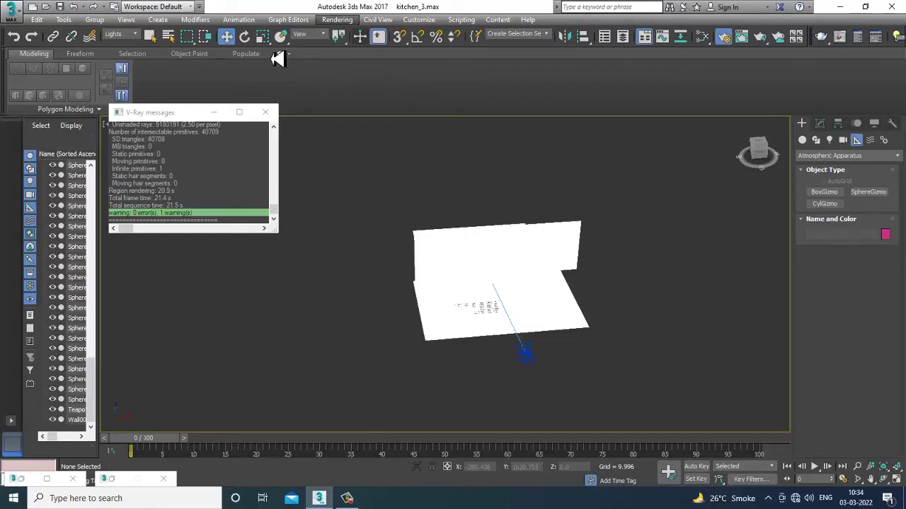
pyautogui.click(631, 155)
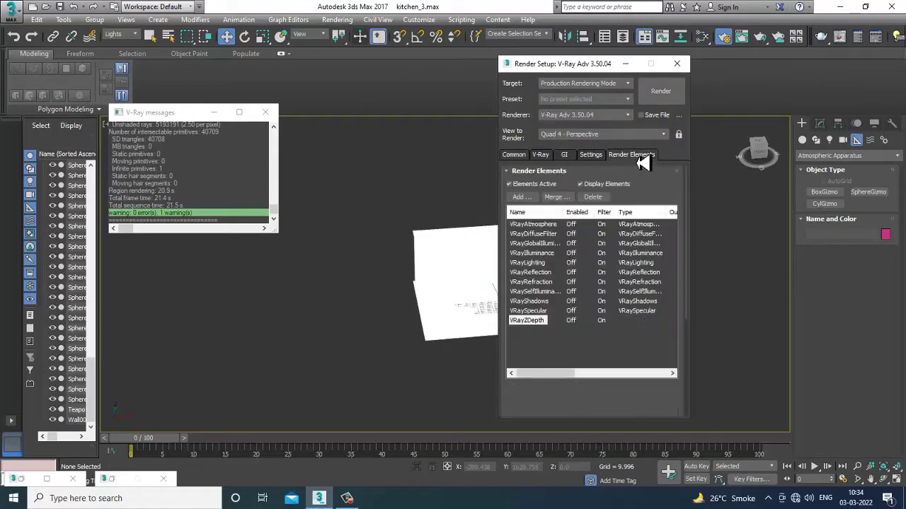
pyautogui.click(566, 226)
pyautogui.keyDown('shift'); pyautogui.click(546, 320); pyautogui.keyUp('shift')
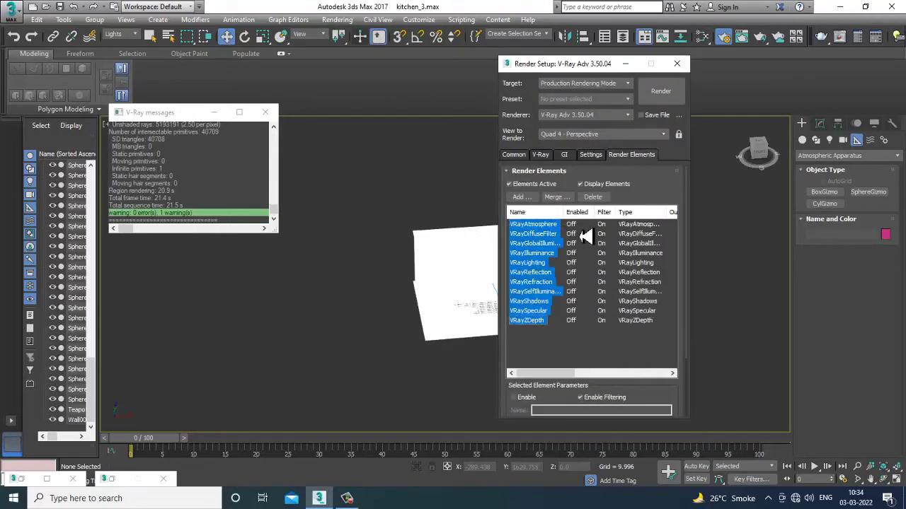
pyautogui.click(593, 196)
pyautogui.click(626, 64)
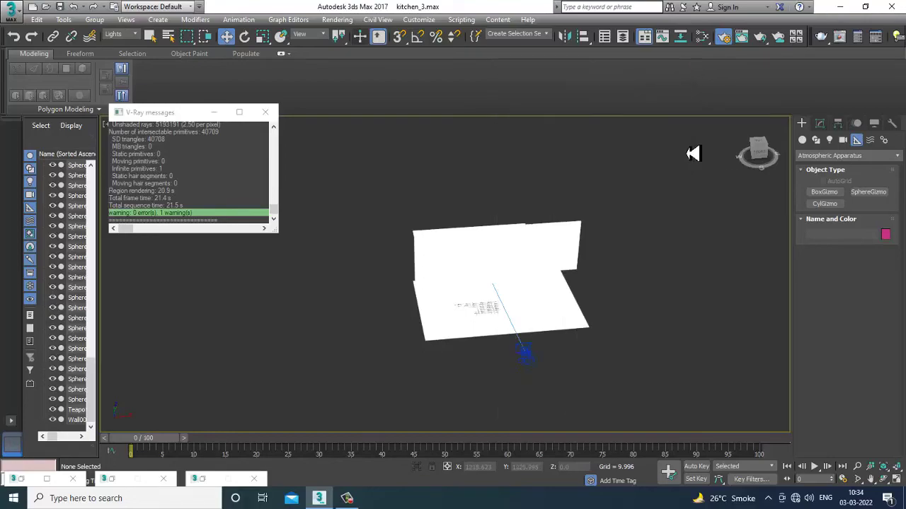
# Render the camera view without lights or render elements, inspect the first rendered buckets up close, and close the frame buffer
pyautogui.press('c')
pyautogui.click(339, 22)
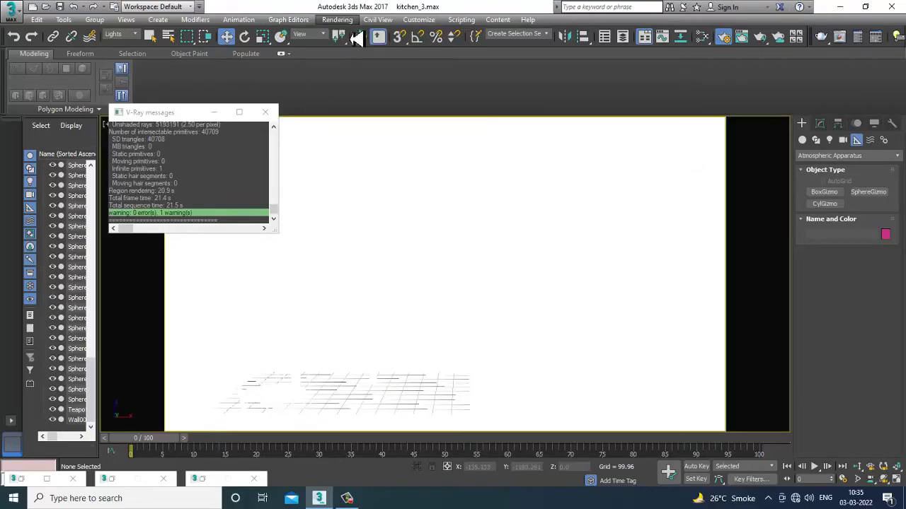
pyautogui.click(355, 37)
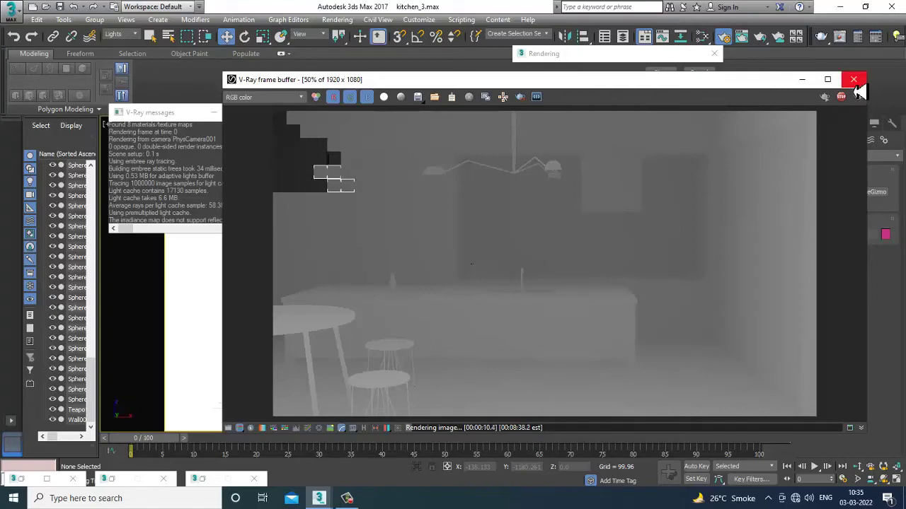
pyautogui.scroll(2, 332, 191)
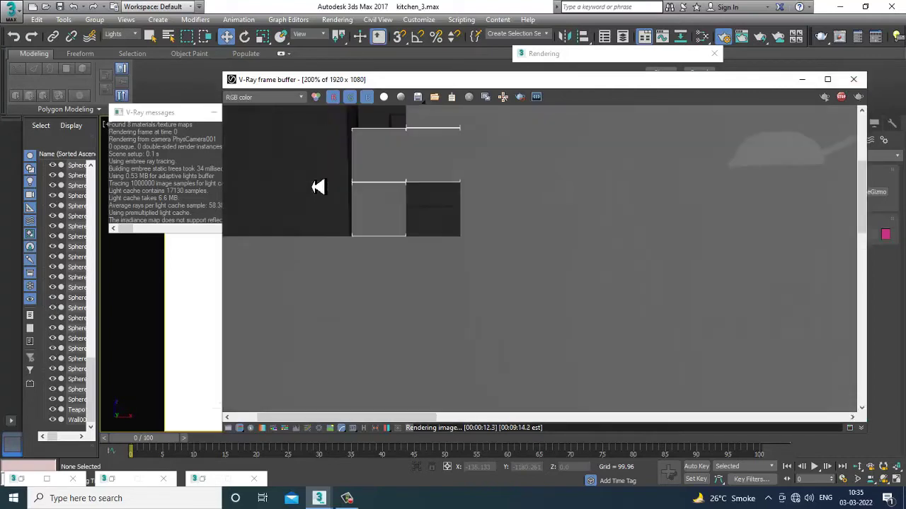
pyautogui.scroll(-2, 391, 213)
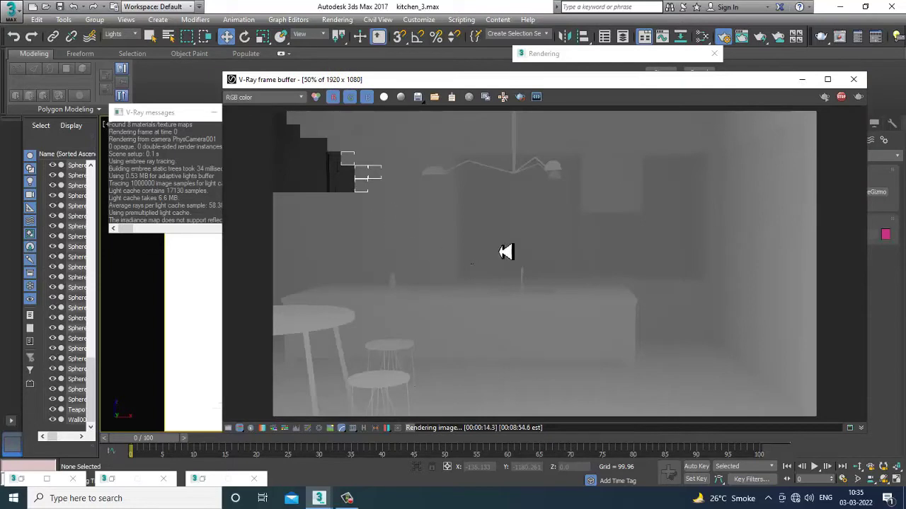
pyautogui.click(853, 79)
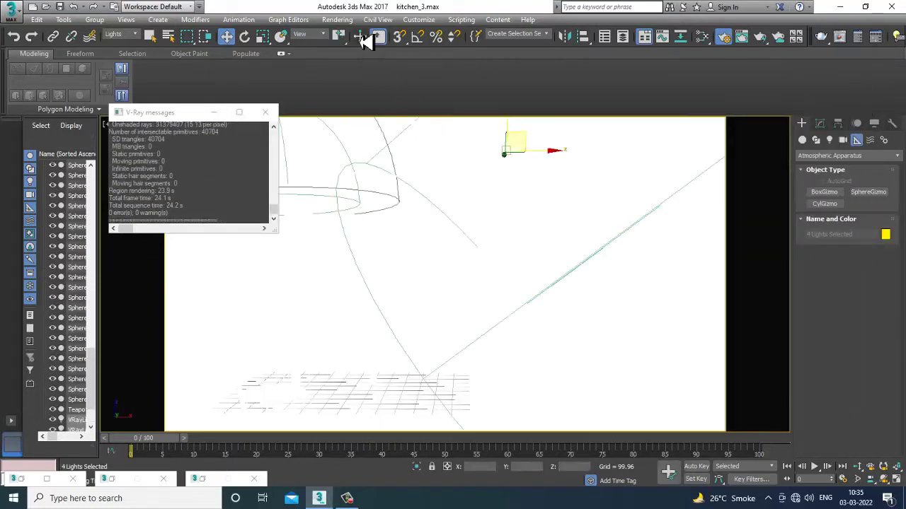
# Review the V-Ray and GI render settings, then render the camera view with the lights present and stop the render
pyautogui.click(343, 21)
pyautogui.click(375, 71)
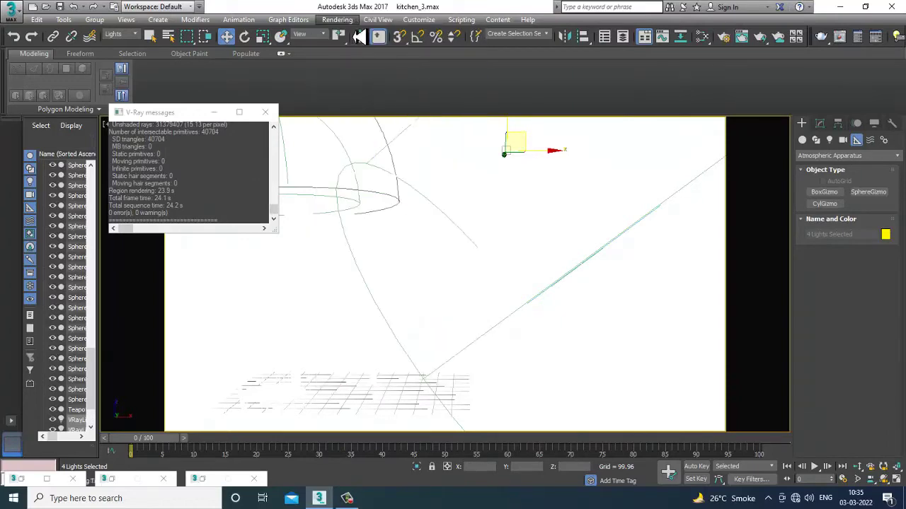
pyautogui.click(342, 22)
pyautogui.click(373, 71)
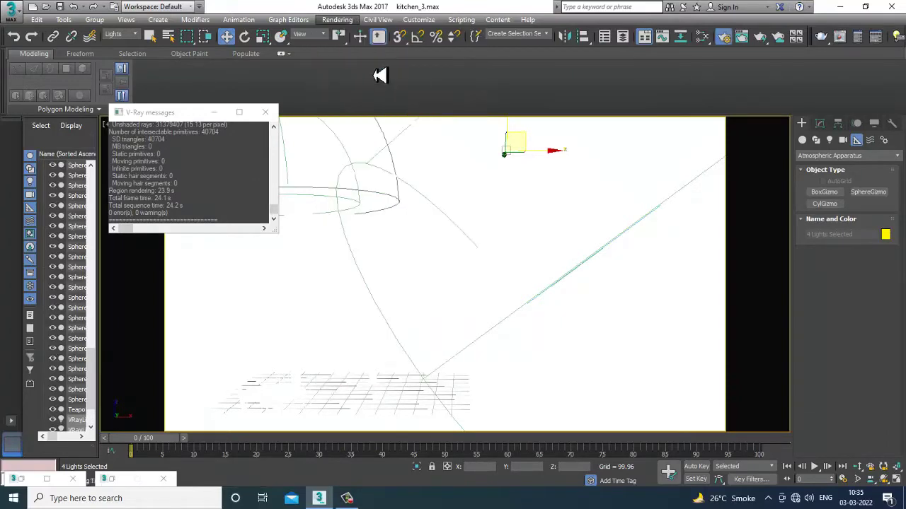
pyautogui.click(540, 154)
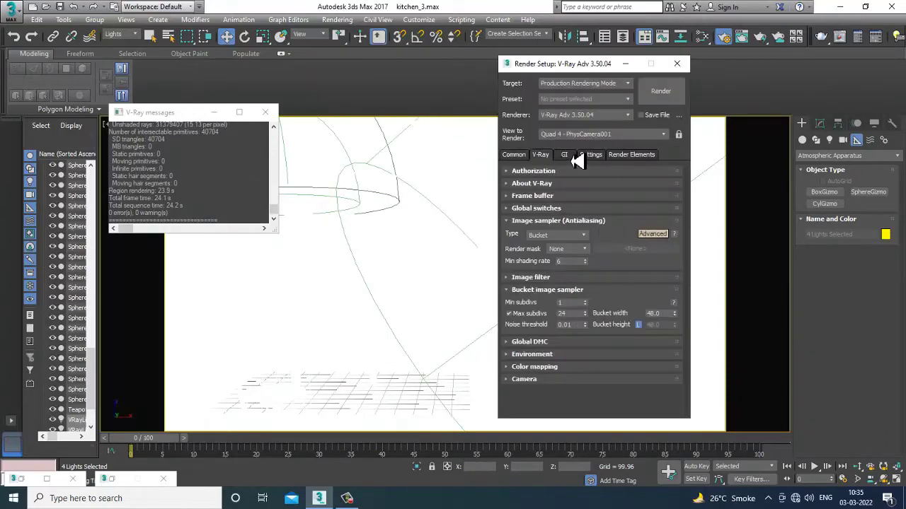
pyautogui.click(565, 154)
pyautogui.click(663, 93)
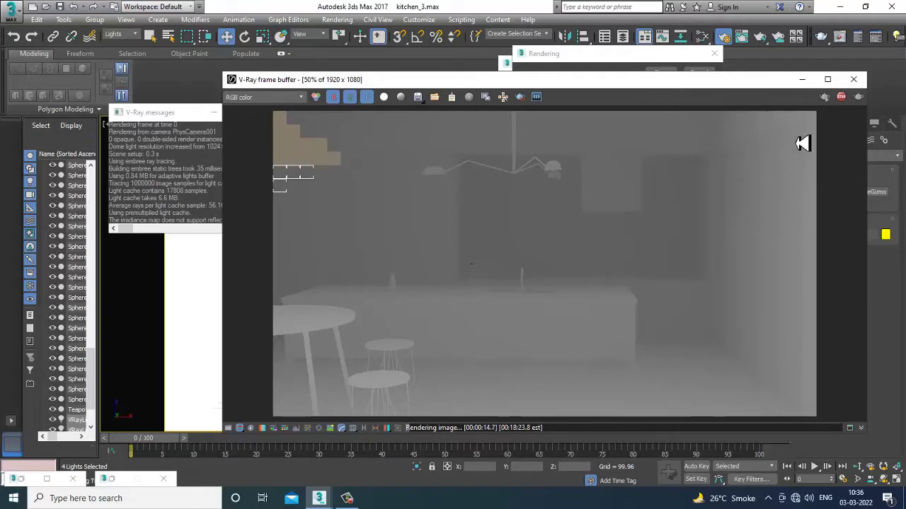
pyautogui.click(840, 96)
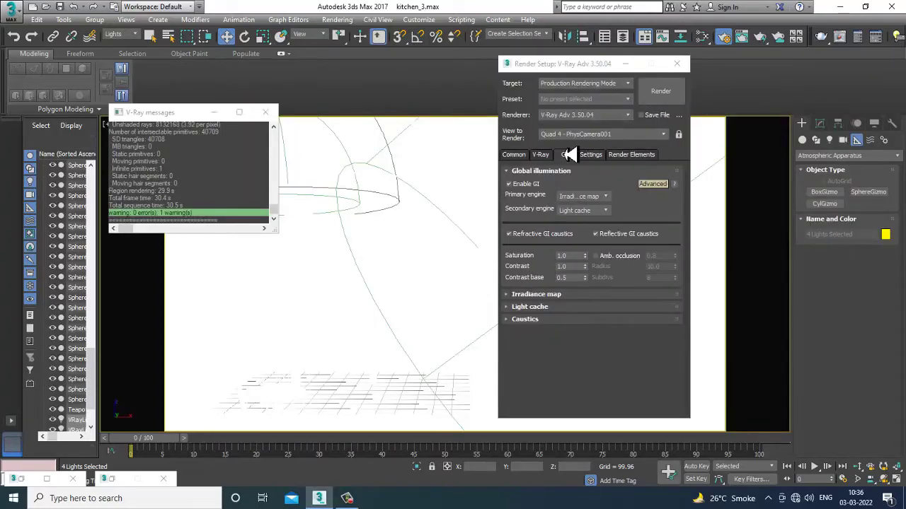
# Delete the VRayDirt map and VRayLightMtl nodes from View1 of the Slate Material Editor
pyautogui.press('m')
pyautogui.moveTo(267, 245); pyautogui.dragTo(524, 344)
pyautogui.press('Delete')
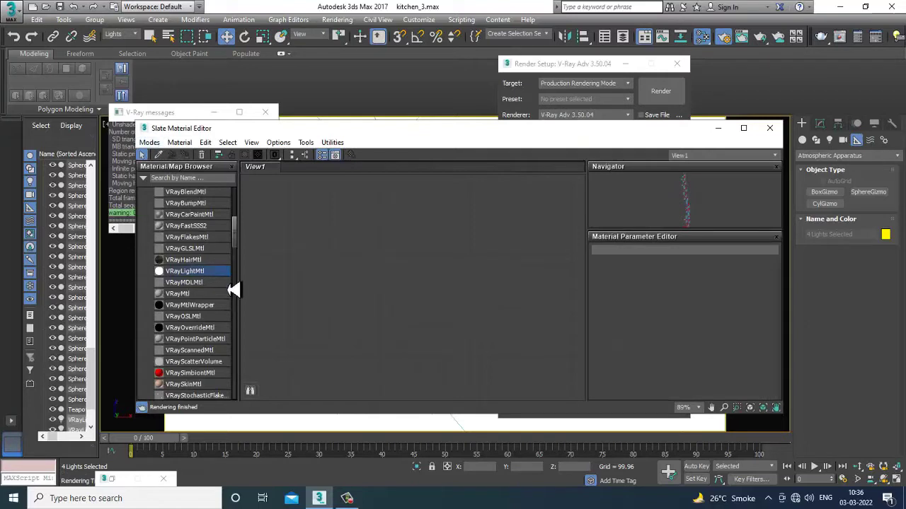
# Add a VRayLightMtl to View1 and assign a VRayDirt map to its light color
pyautogui.moveTo(197, 276); pyautogui.dragTo(399, 256)
pyautogui.doubleClick(398, 256)
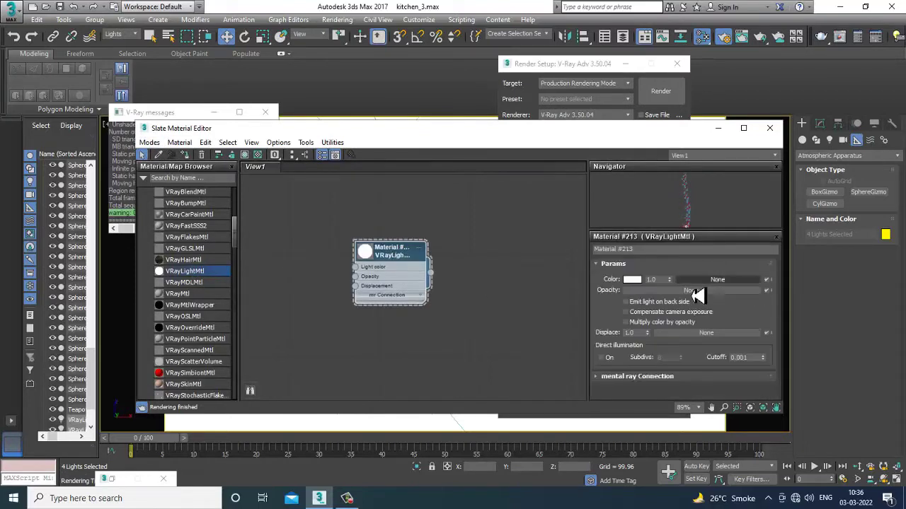
pyautogui.click(715, 279)
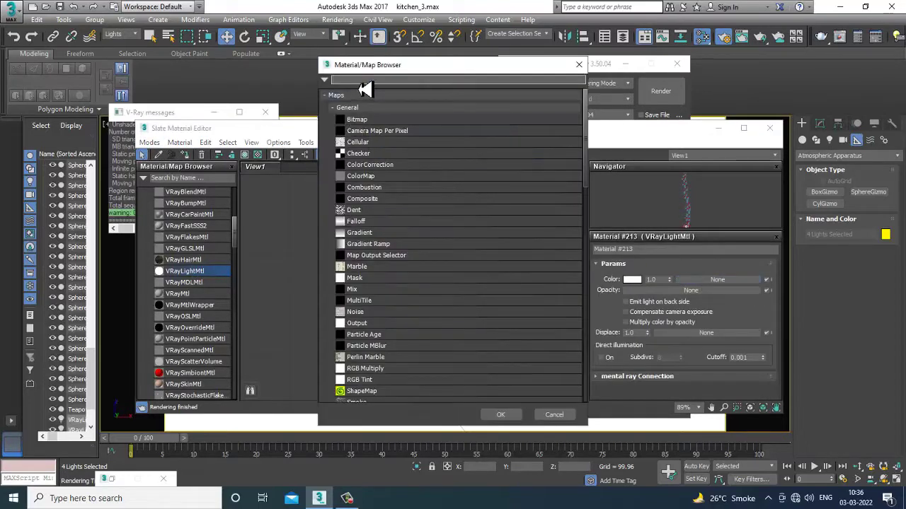
pyautogui.write('vrayd')
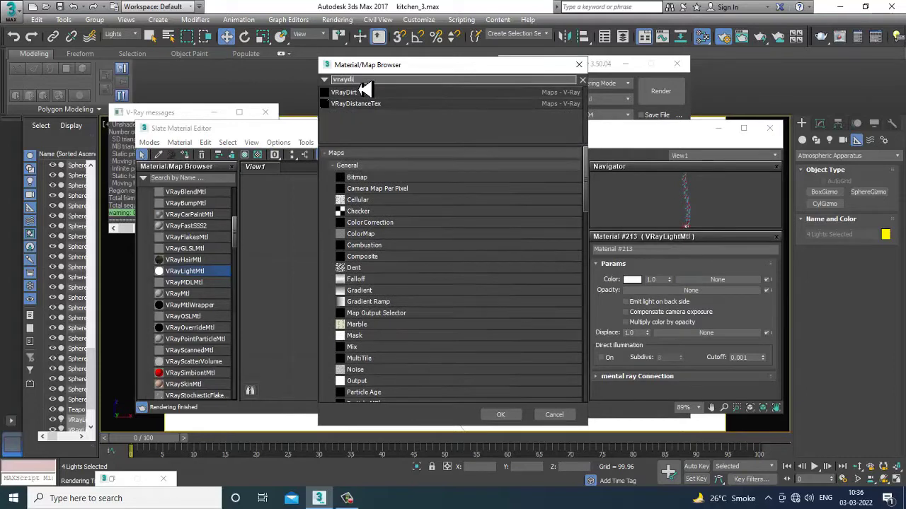
pyautogui.write('i')
pyautogui.doubleClick(353, 92)
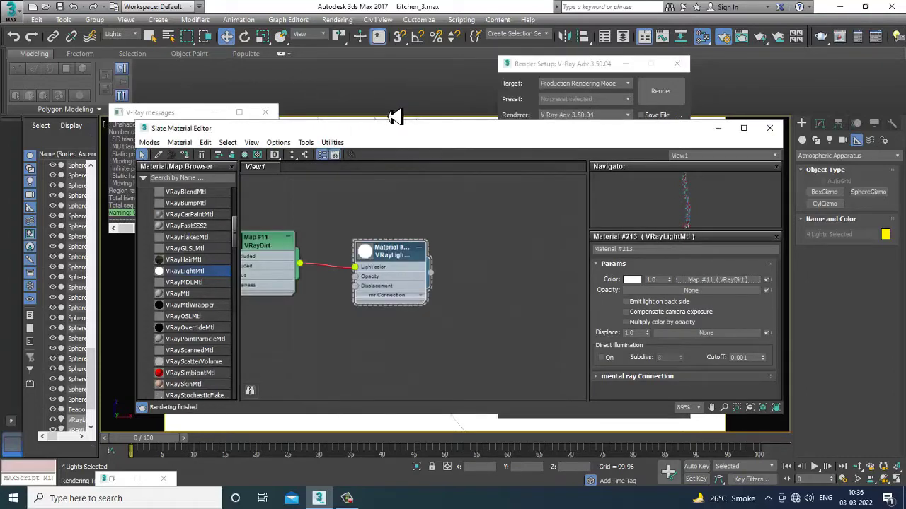
# Set the radius of the VRayDirt map feeding the VRayLightMtl to 115.3
pyautogui.click(718, 280)
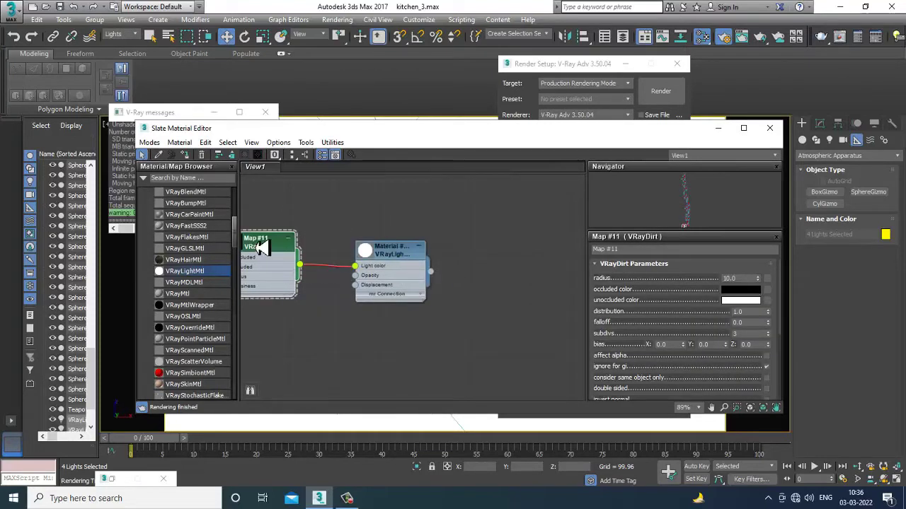
pyautogui.click(397, 252)
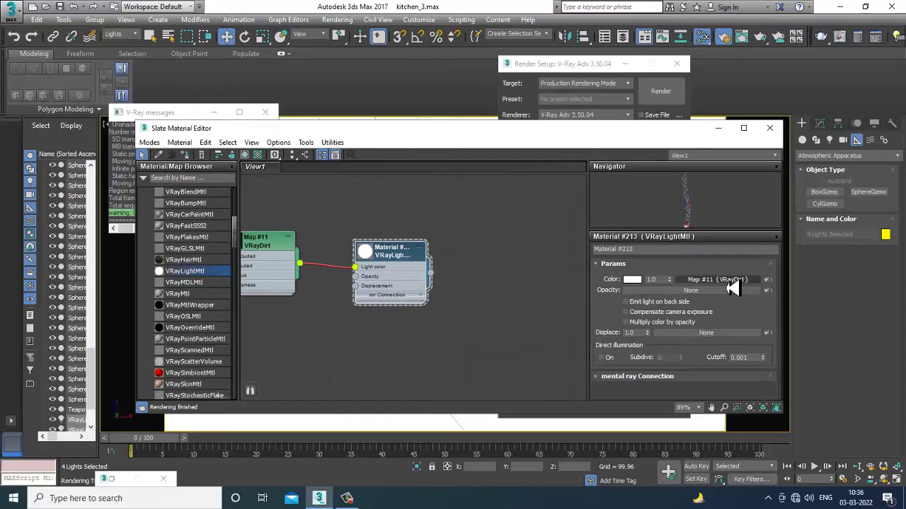
pyautogui.click(725, 280)
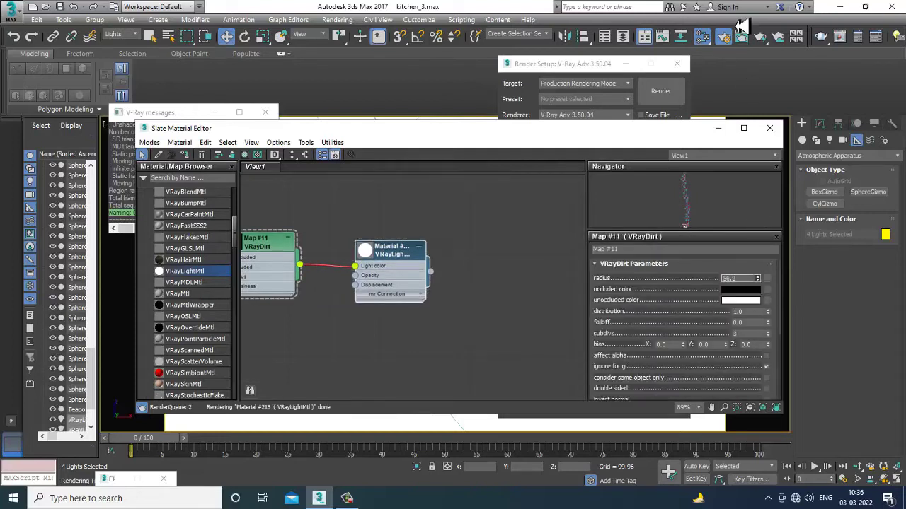
pyautogui.moveTo(741, 26); pyautogui.dragTo(676, 173)
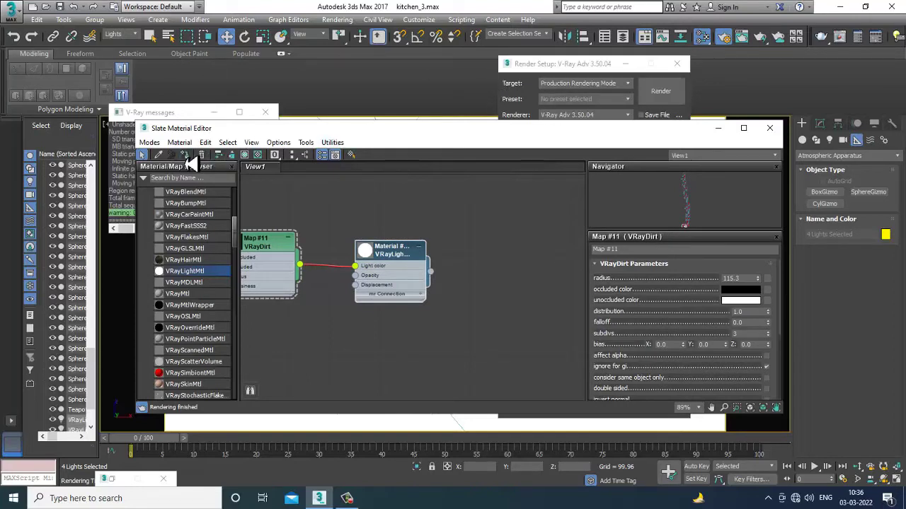
# Render the camera view with the environment fog still active, then close the frame buffer during the render
pyautogui.click(338, 21)
pyautogui.click(354, 34)
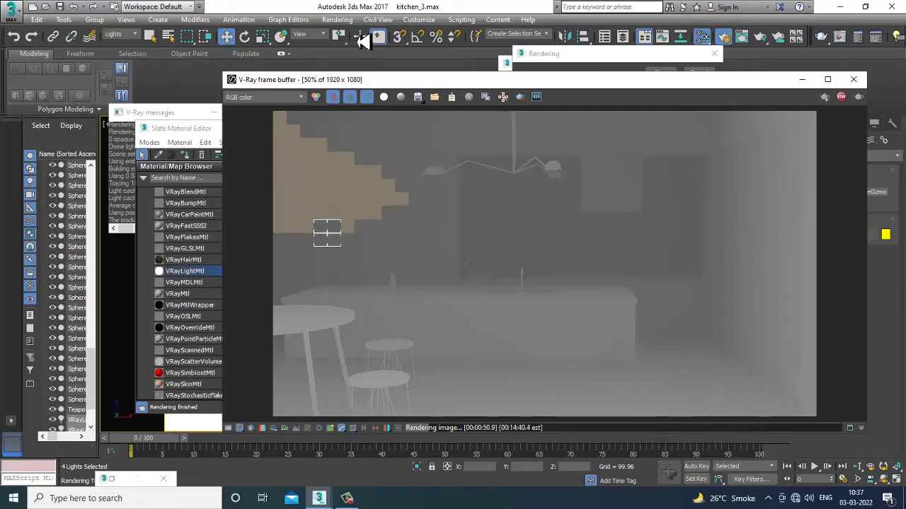
pyautogui.click(853, 79)
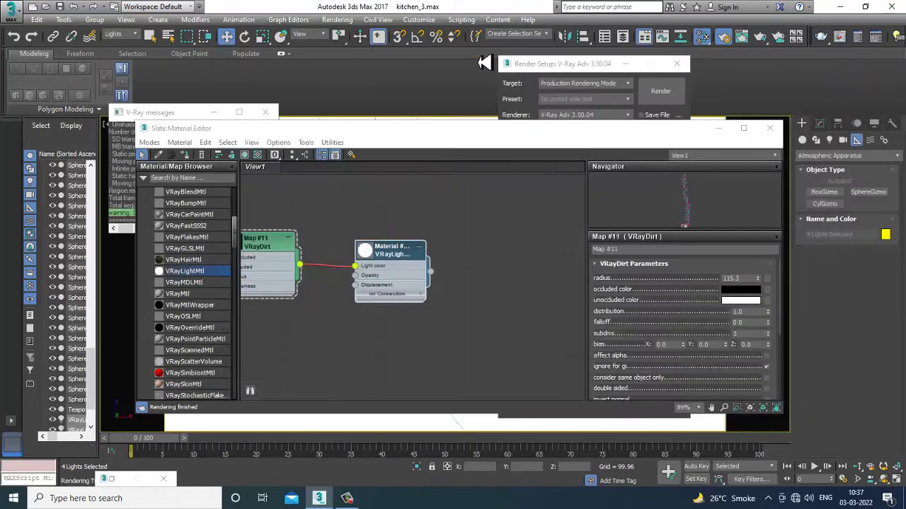
# Delete both VRayEnvironmentFog effects from the scene's atmosphere settings and close Environment and Effects
pyautogui.click(337, 19)
pyautogui.click(365, 178)
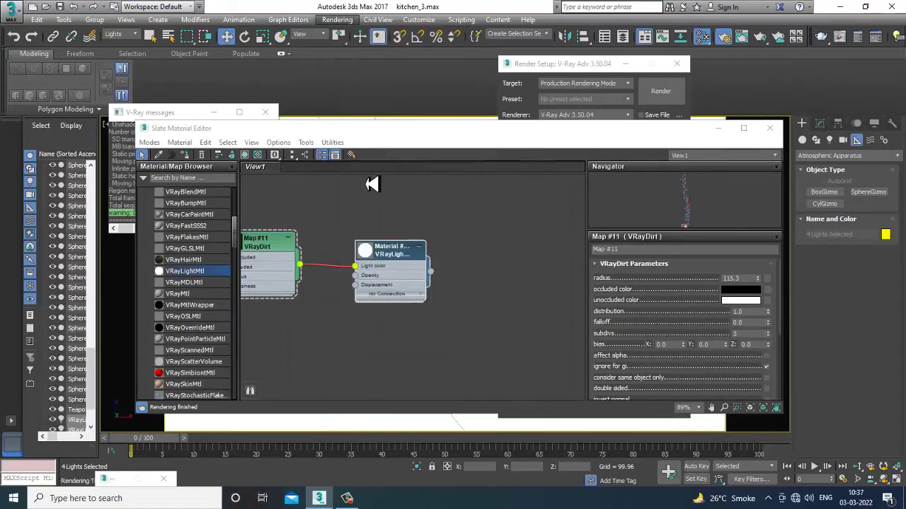
pyautogui.scroll(-1, 572, 283)
pyautogui.scroll(3, 558, 261)
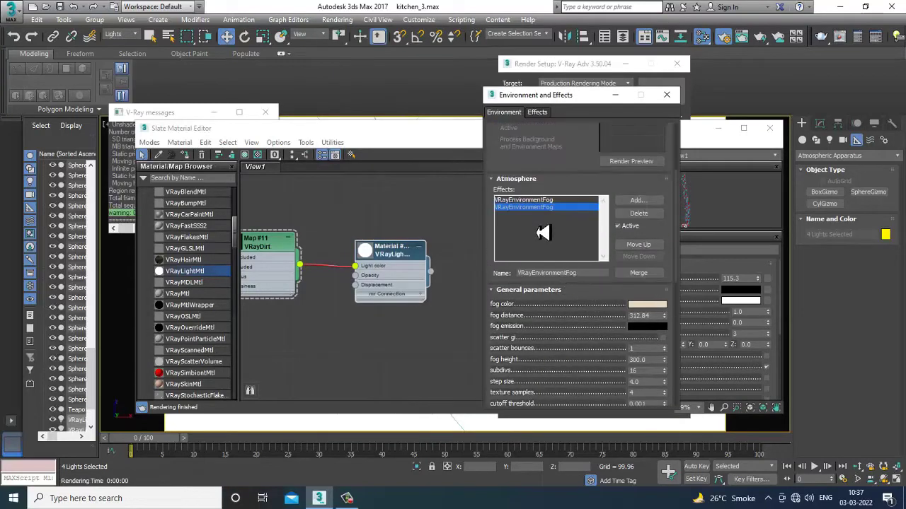
pyautogui.scroll(3, 633, 212)
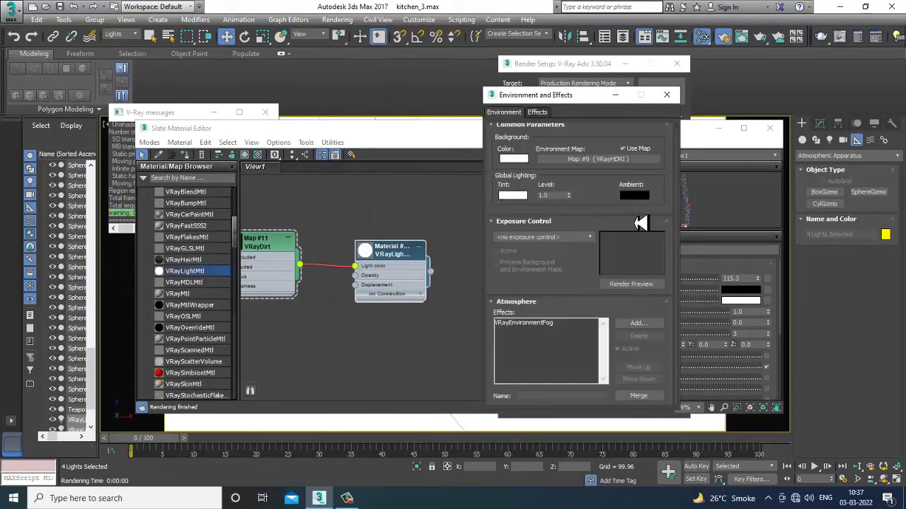
pyautogui.click(548, 322)
pyautogui.click(638, 336)
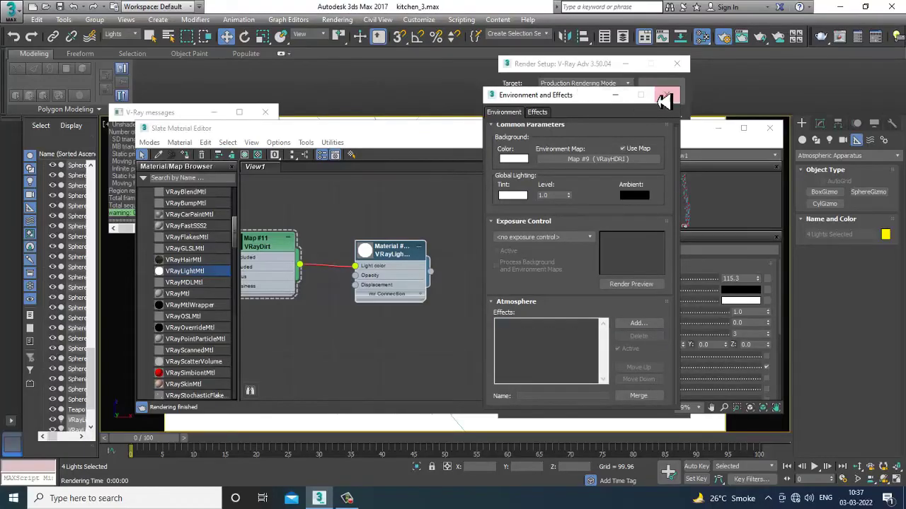
pyautogui.click(666, 94)
# Render the camera view without the fog effects and move the frame buffer clear of the rendering progress window
pyautogui.hotkey('shift', 'q')
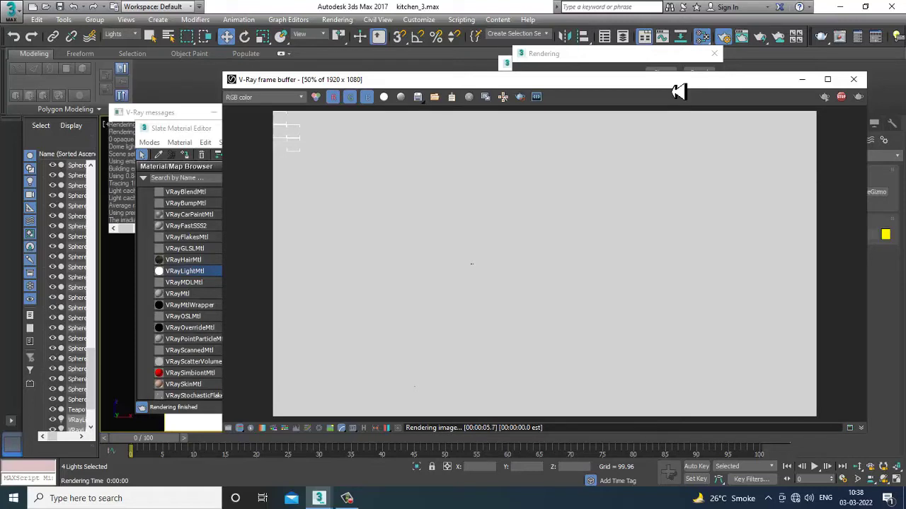
pyautogui.click(347, 498)
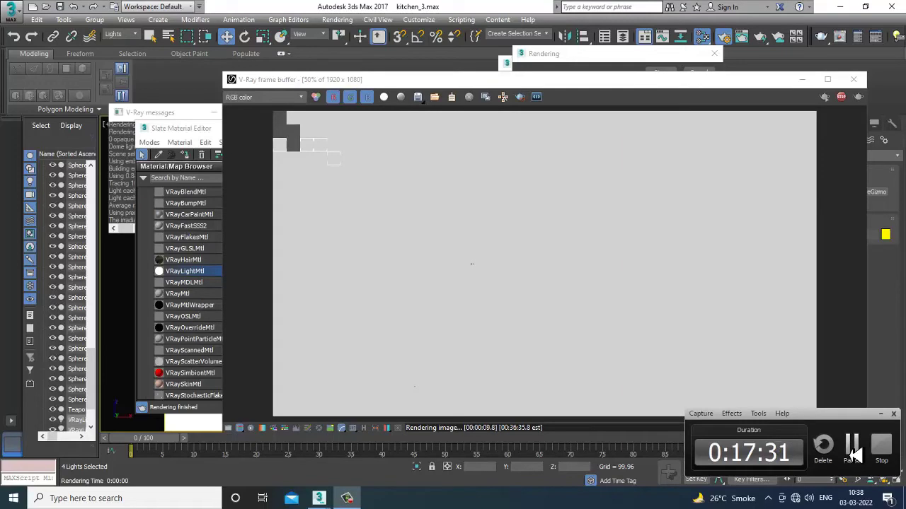
pyautogui.click(852, 456)
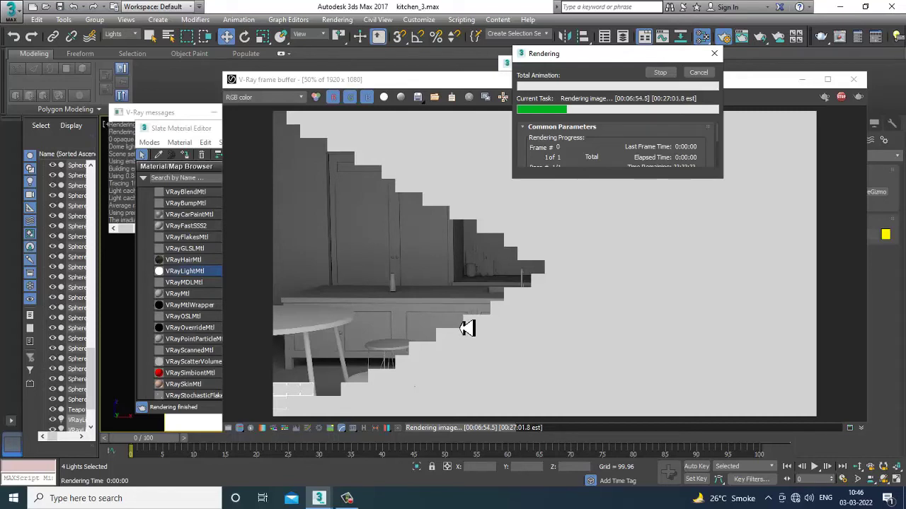
pyautogui.click(377, 89)
pyautogui.moveTo(377, 88); pyautogui.dragTo(291, 76)
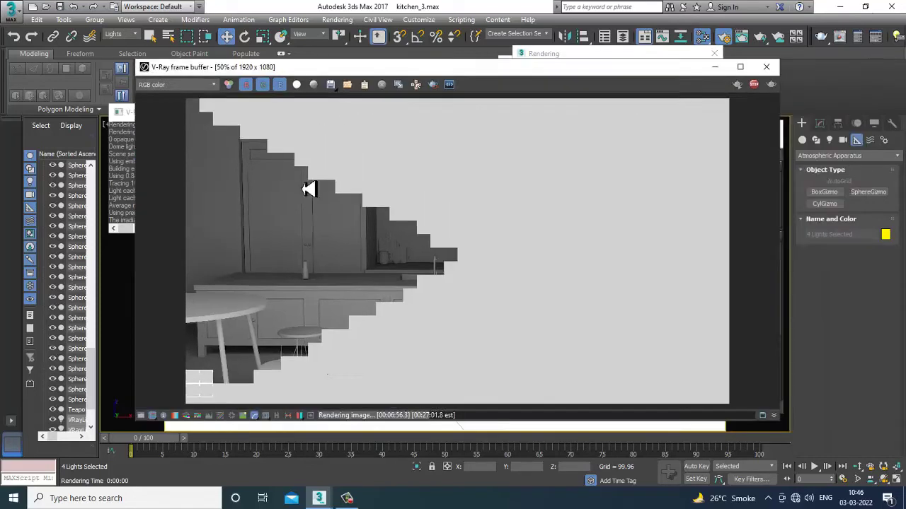
# Inspect the VRayDiffuseFilter channel of the running render and switch back to RGB color
pyautogui.click(185, 86)
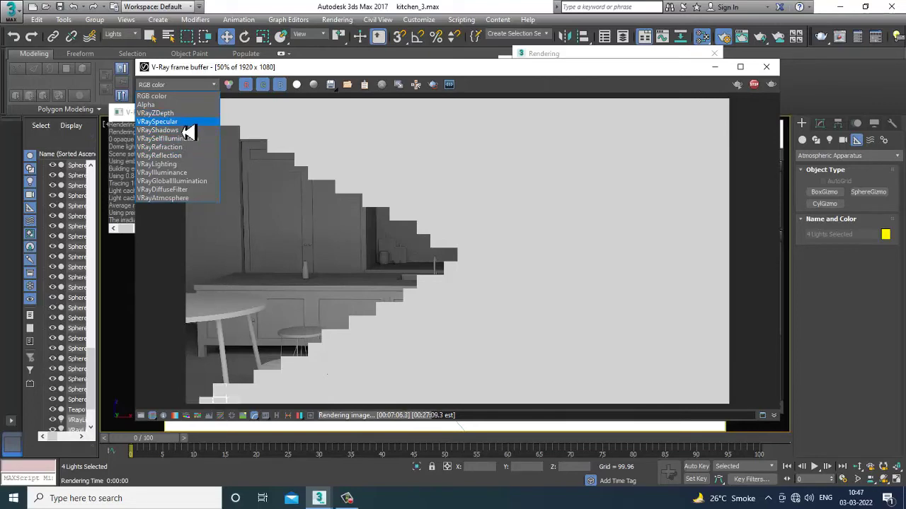
pyautogui.click(188, 190)
pyautogui.click(181, 86)
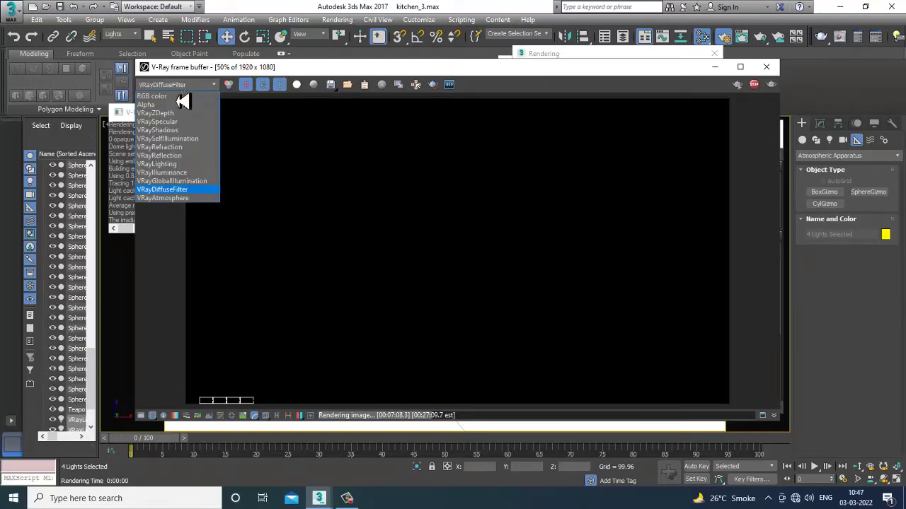
pyautogui.click(169, 97)
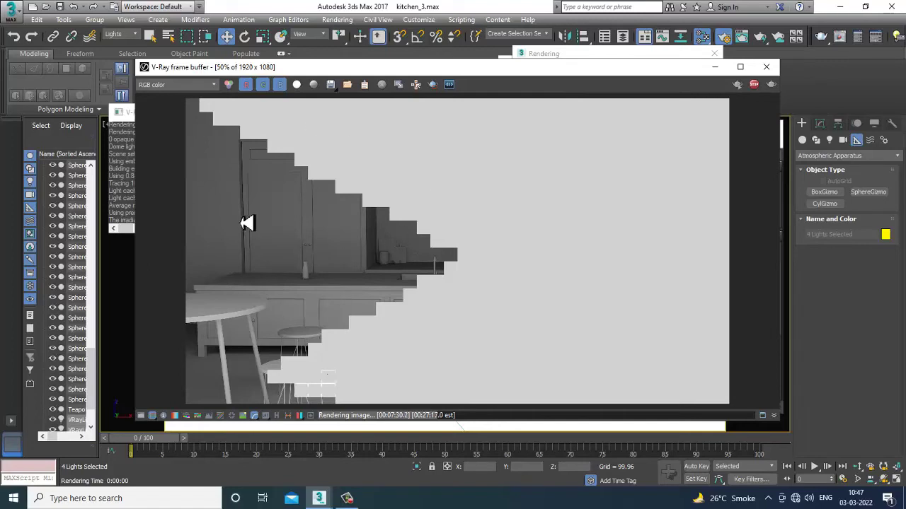
# Review the VRayDirt parameters in the Slate Material Editor and return to the running render in the frame buffer
pyautogui.moveTo(284, 69); pyautogui.dragTo(232, 61)
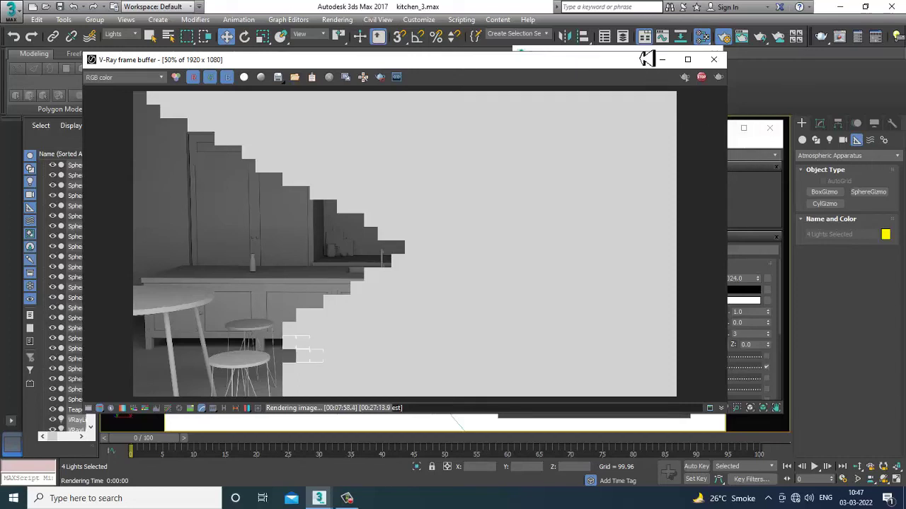
pyautogui.click(740, 152)
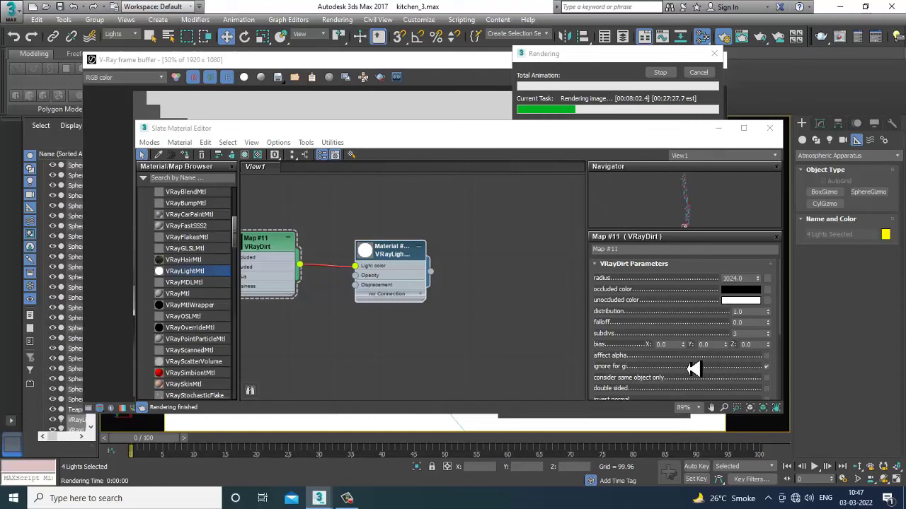
pyautogui.click(720, 134)
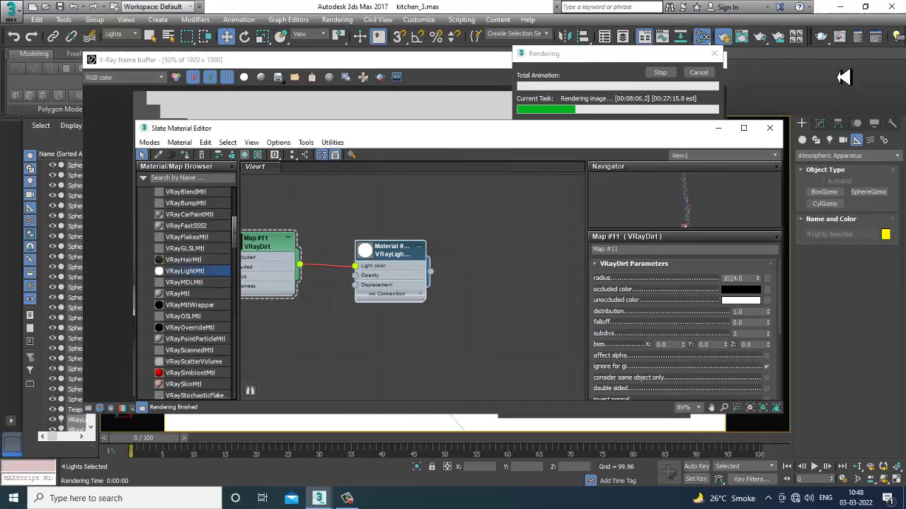
pyautogui.click(417, 75)
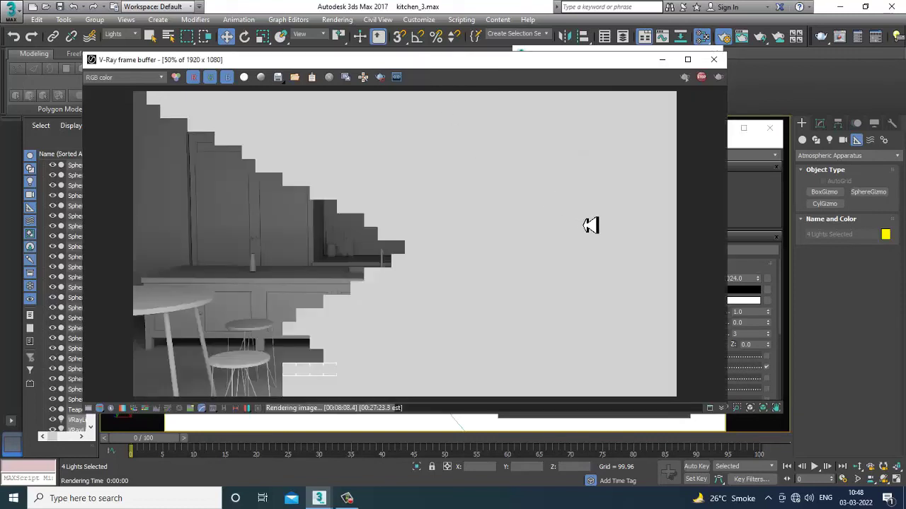